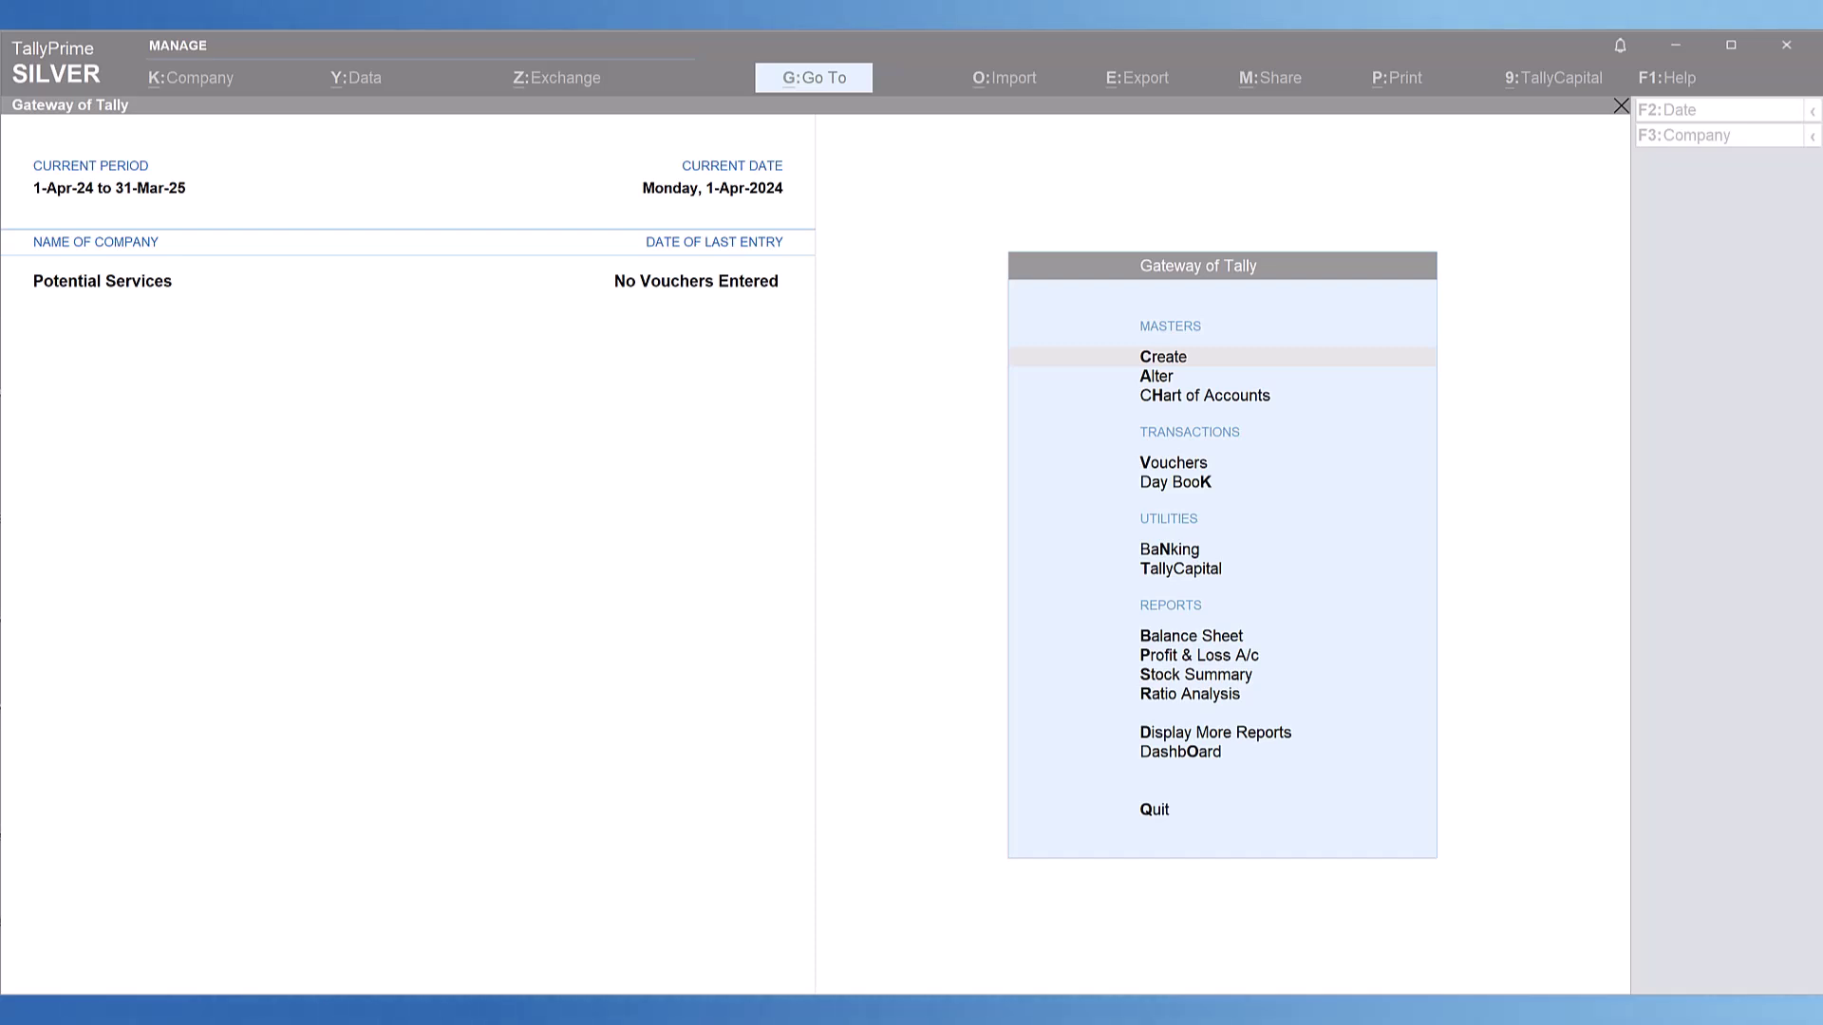
Step: Create a new ledger and fetch Rk Worldinfocom Private Limited's details by pasting its GSTIN
click(936, 43)
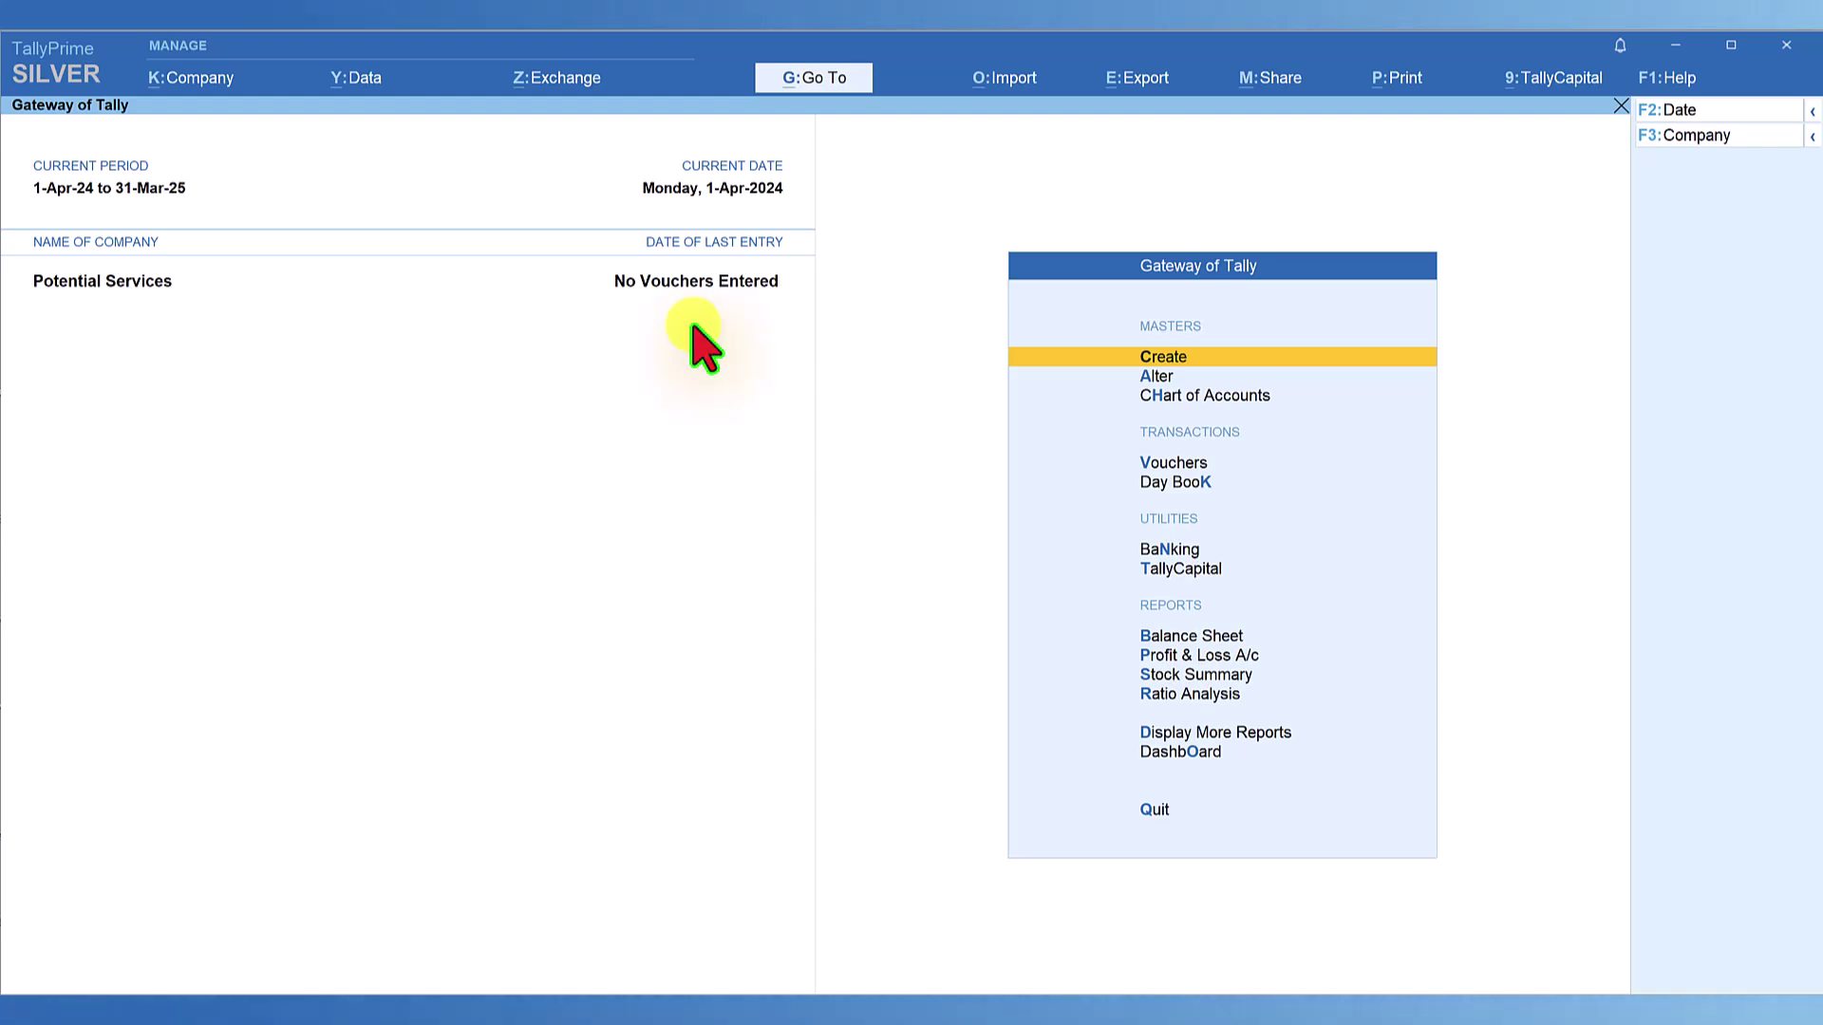
key(Return)
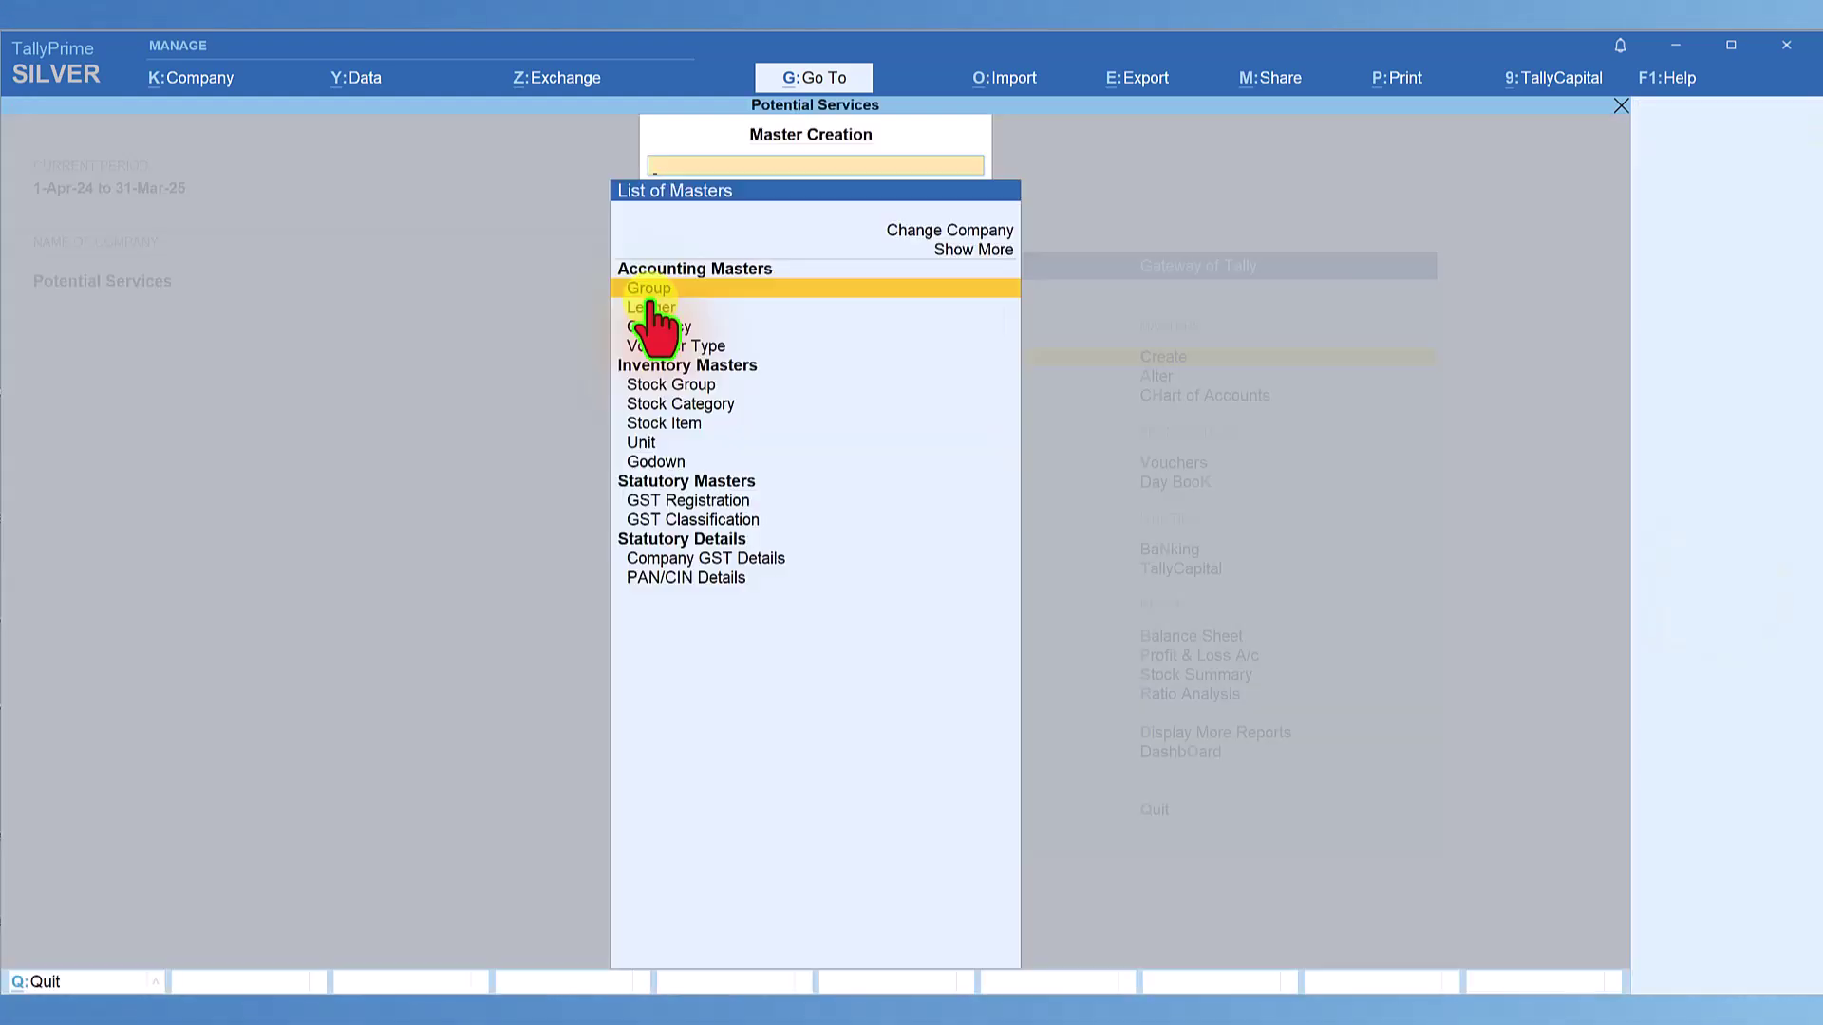
click(651, 307)
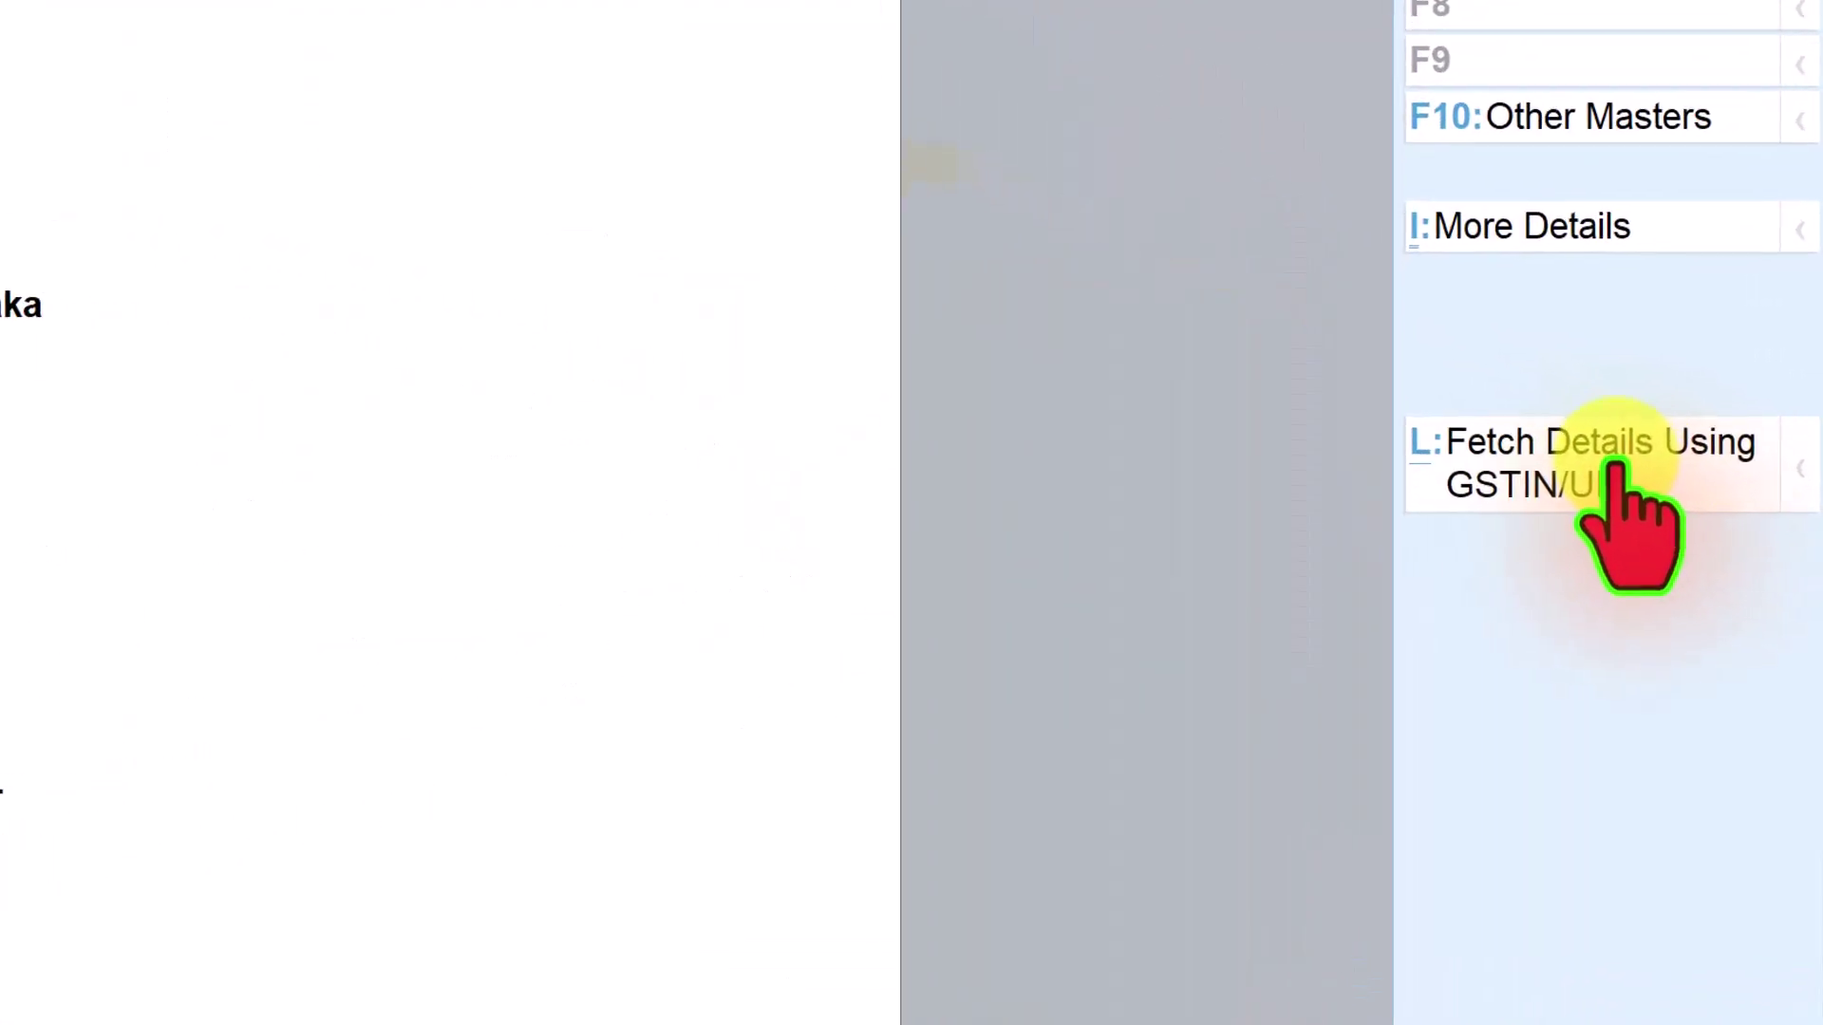
click(1605, 470)
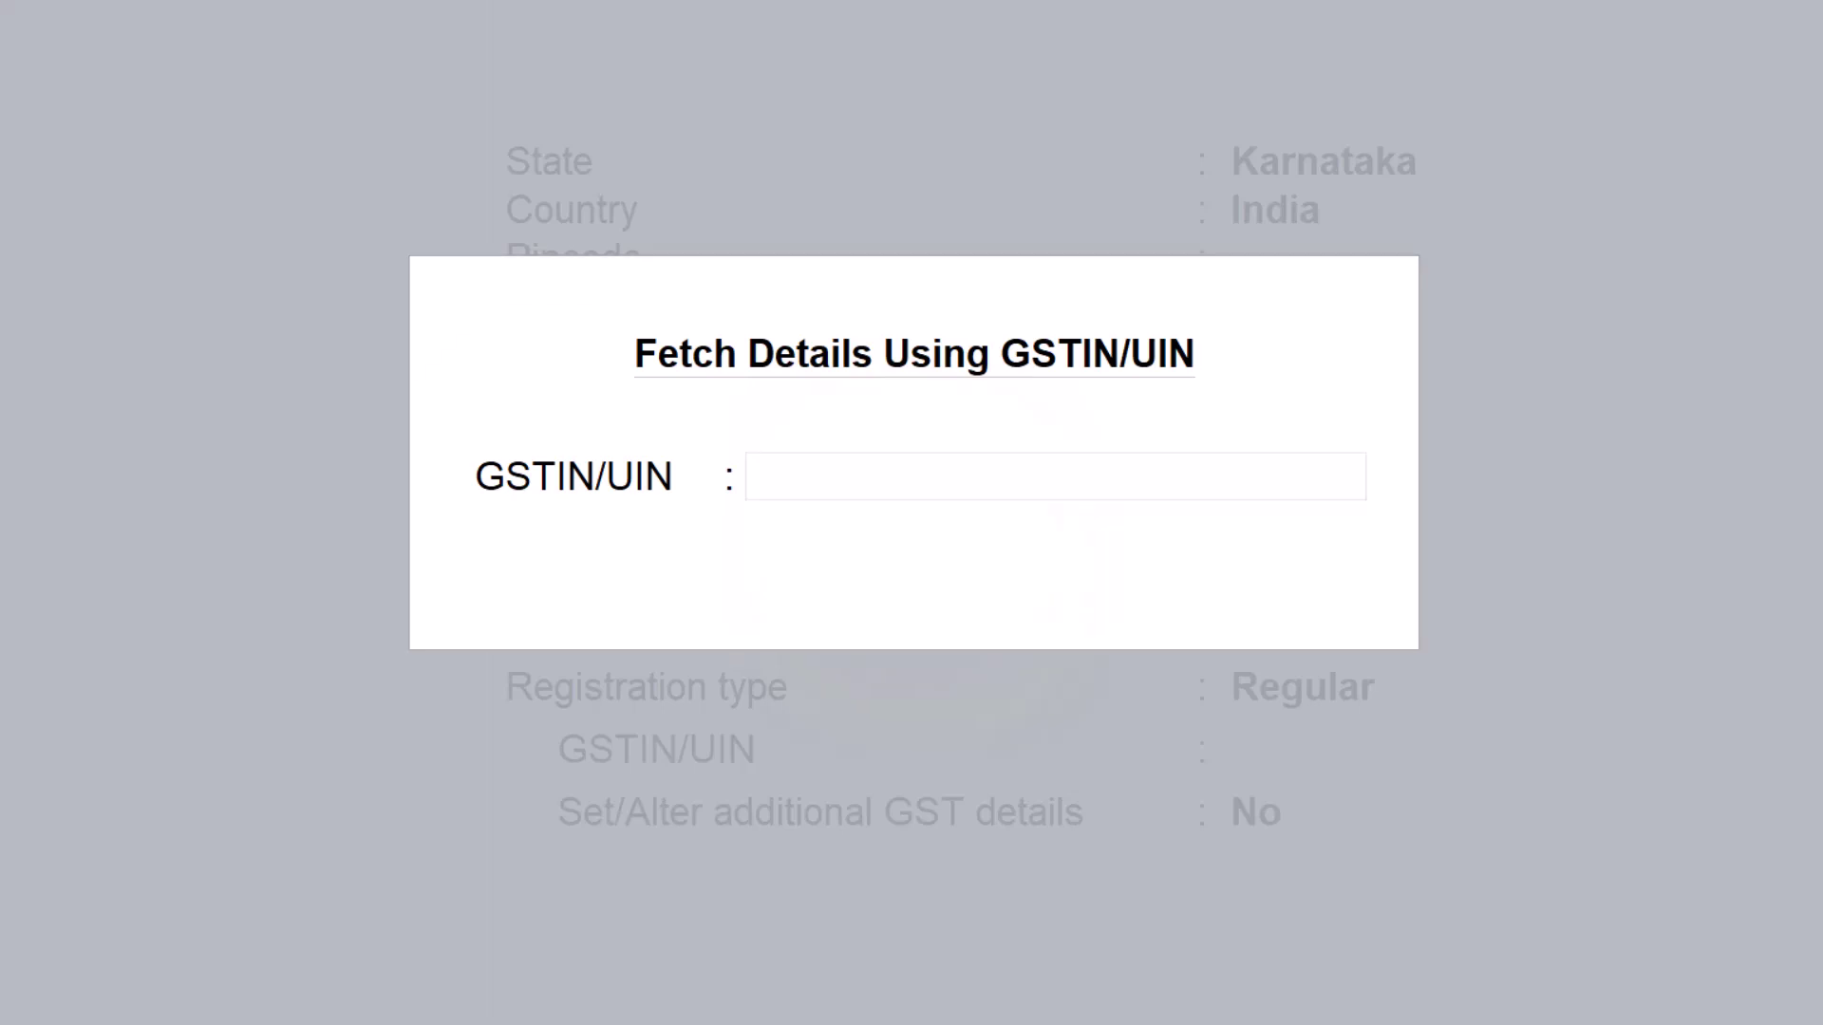
click(806, 478)
text(29AAECR0564M2ZY)
key(Return)
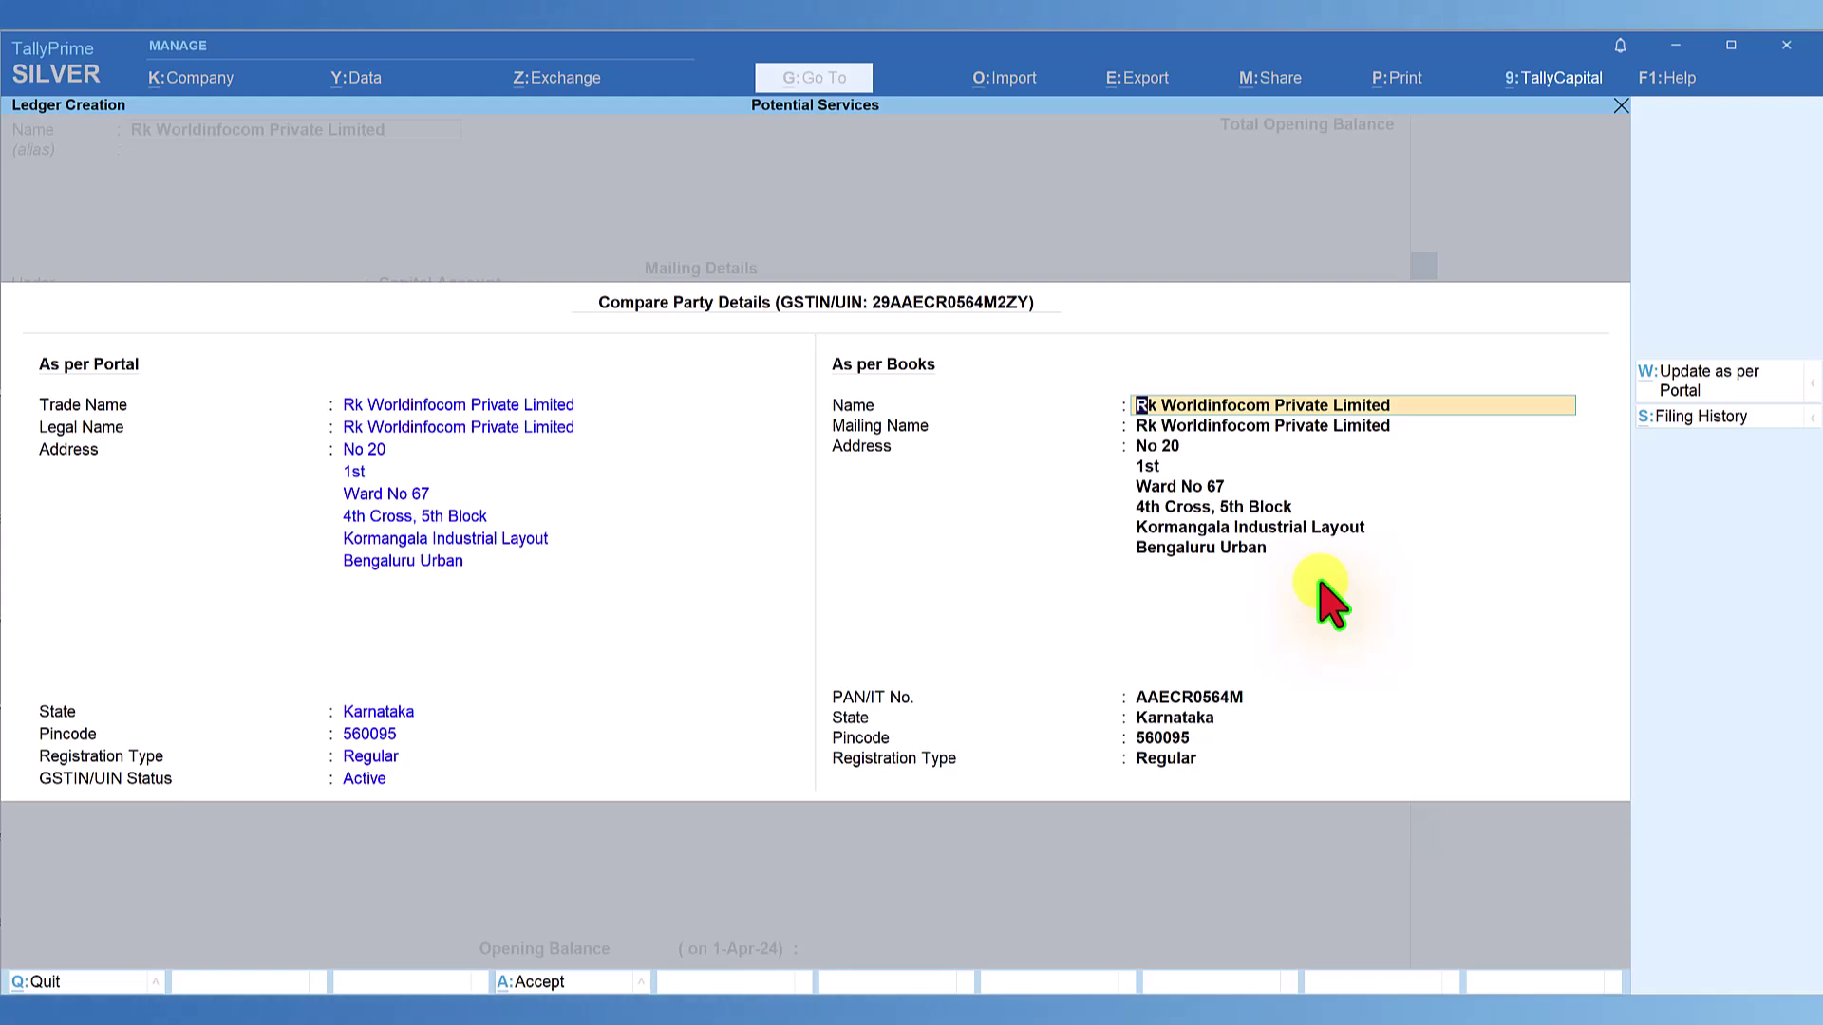
Step: Check the party's GST filing history, then save the Rk Worldinfocom Private Limited ledger
click(1717, 419)
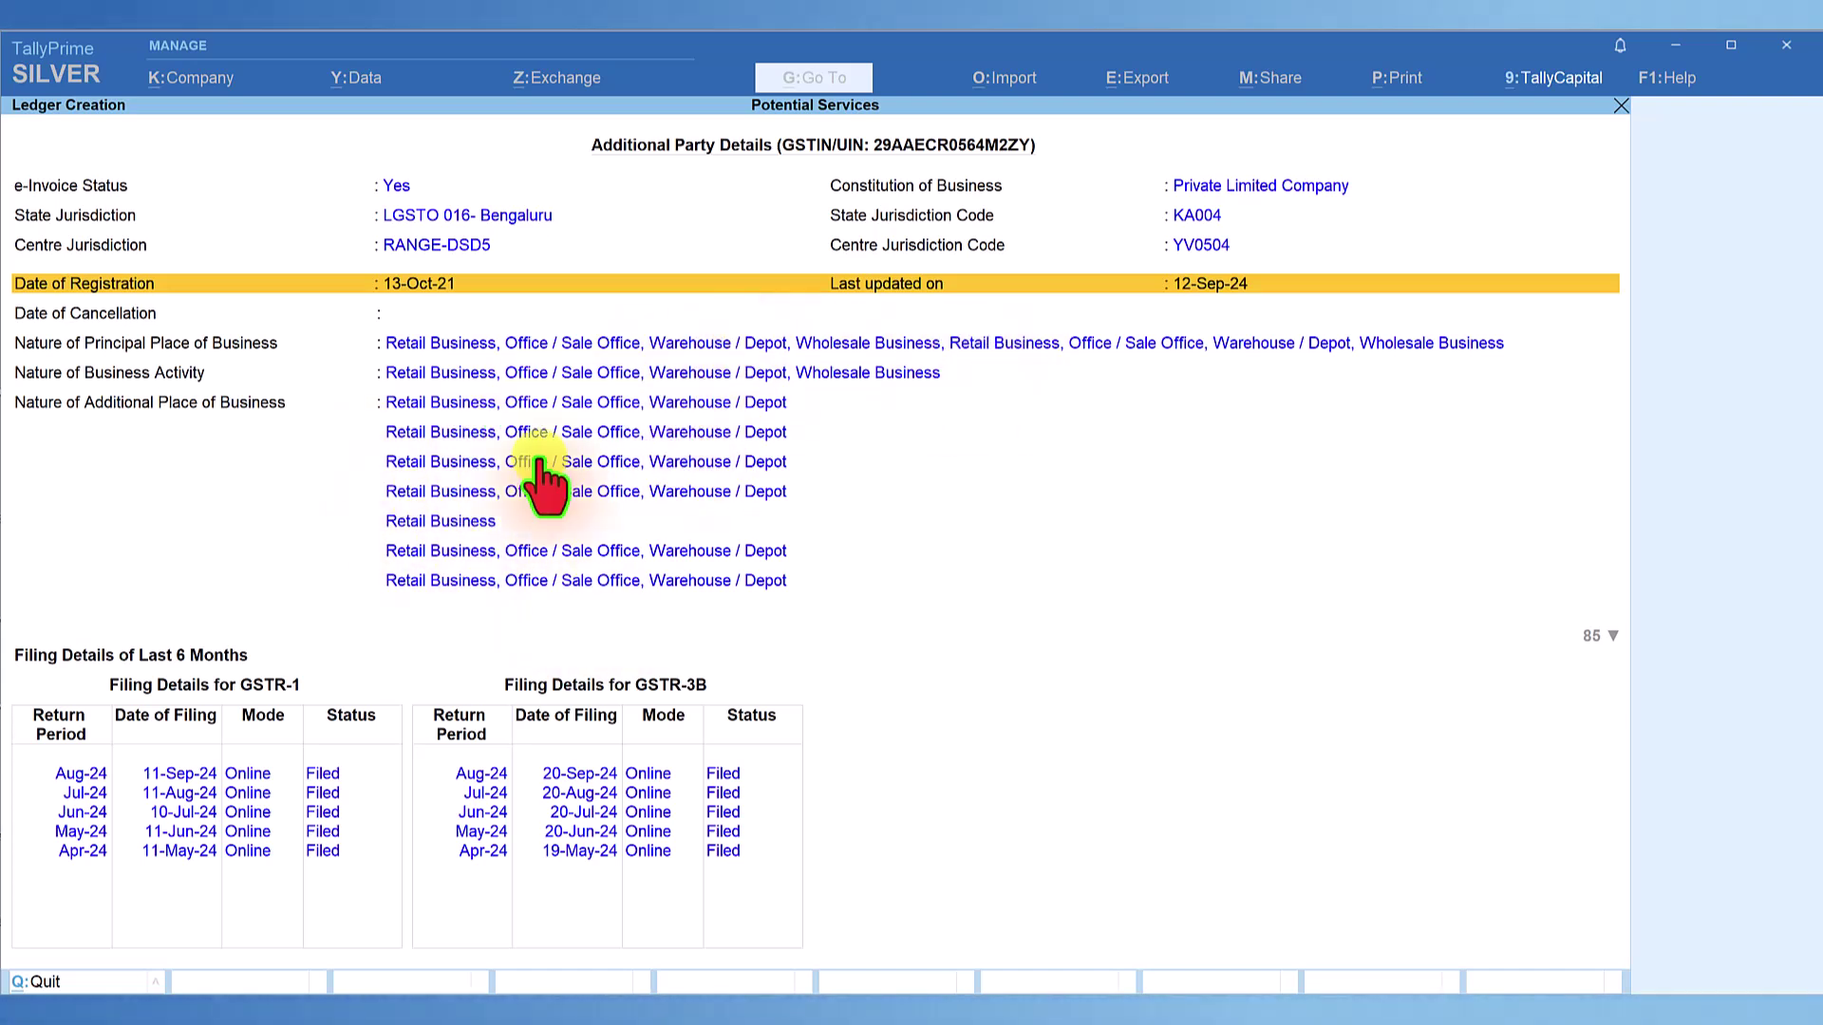
key(Escape)
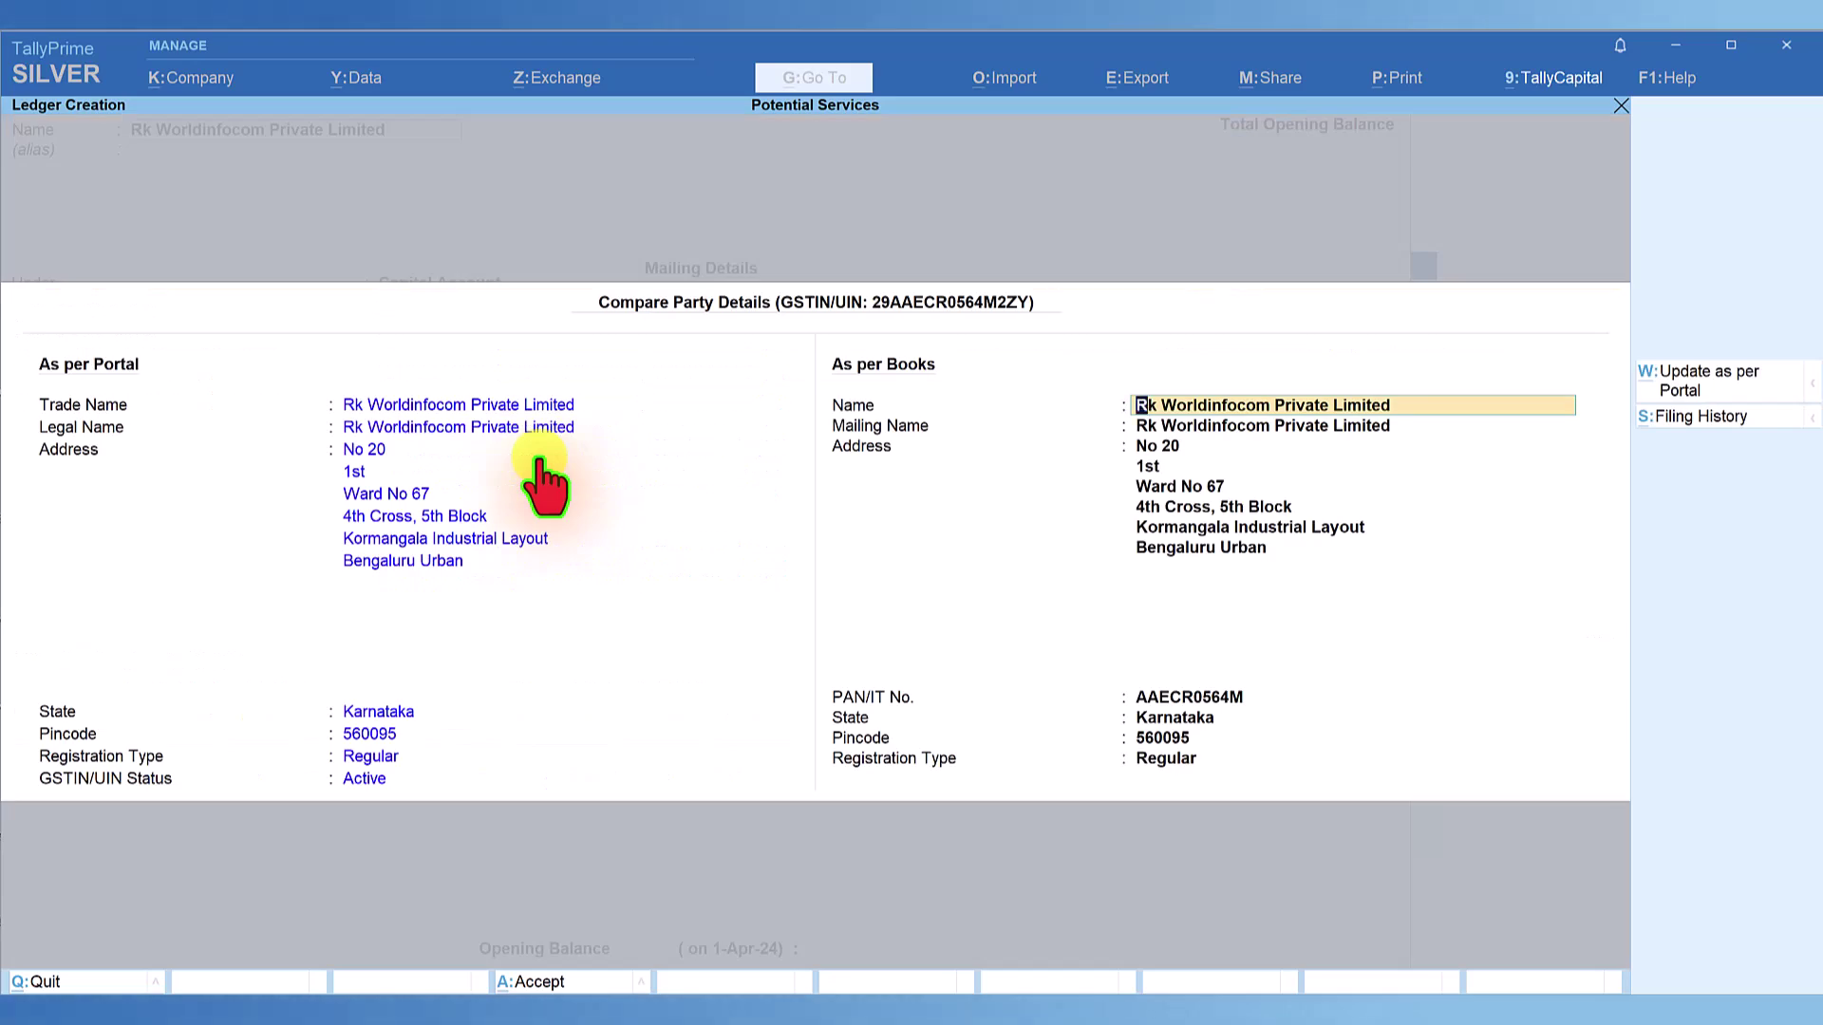
key(ctrl+a)
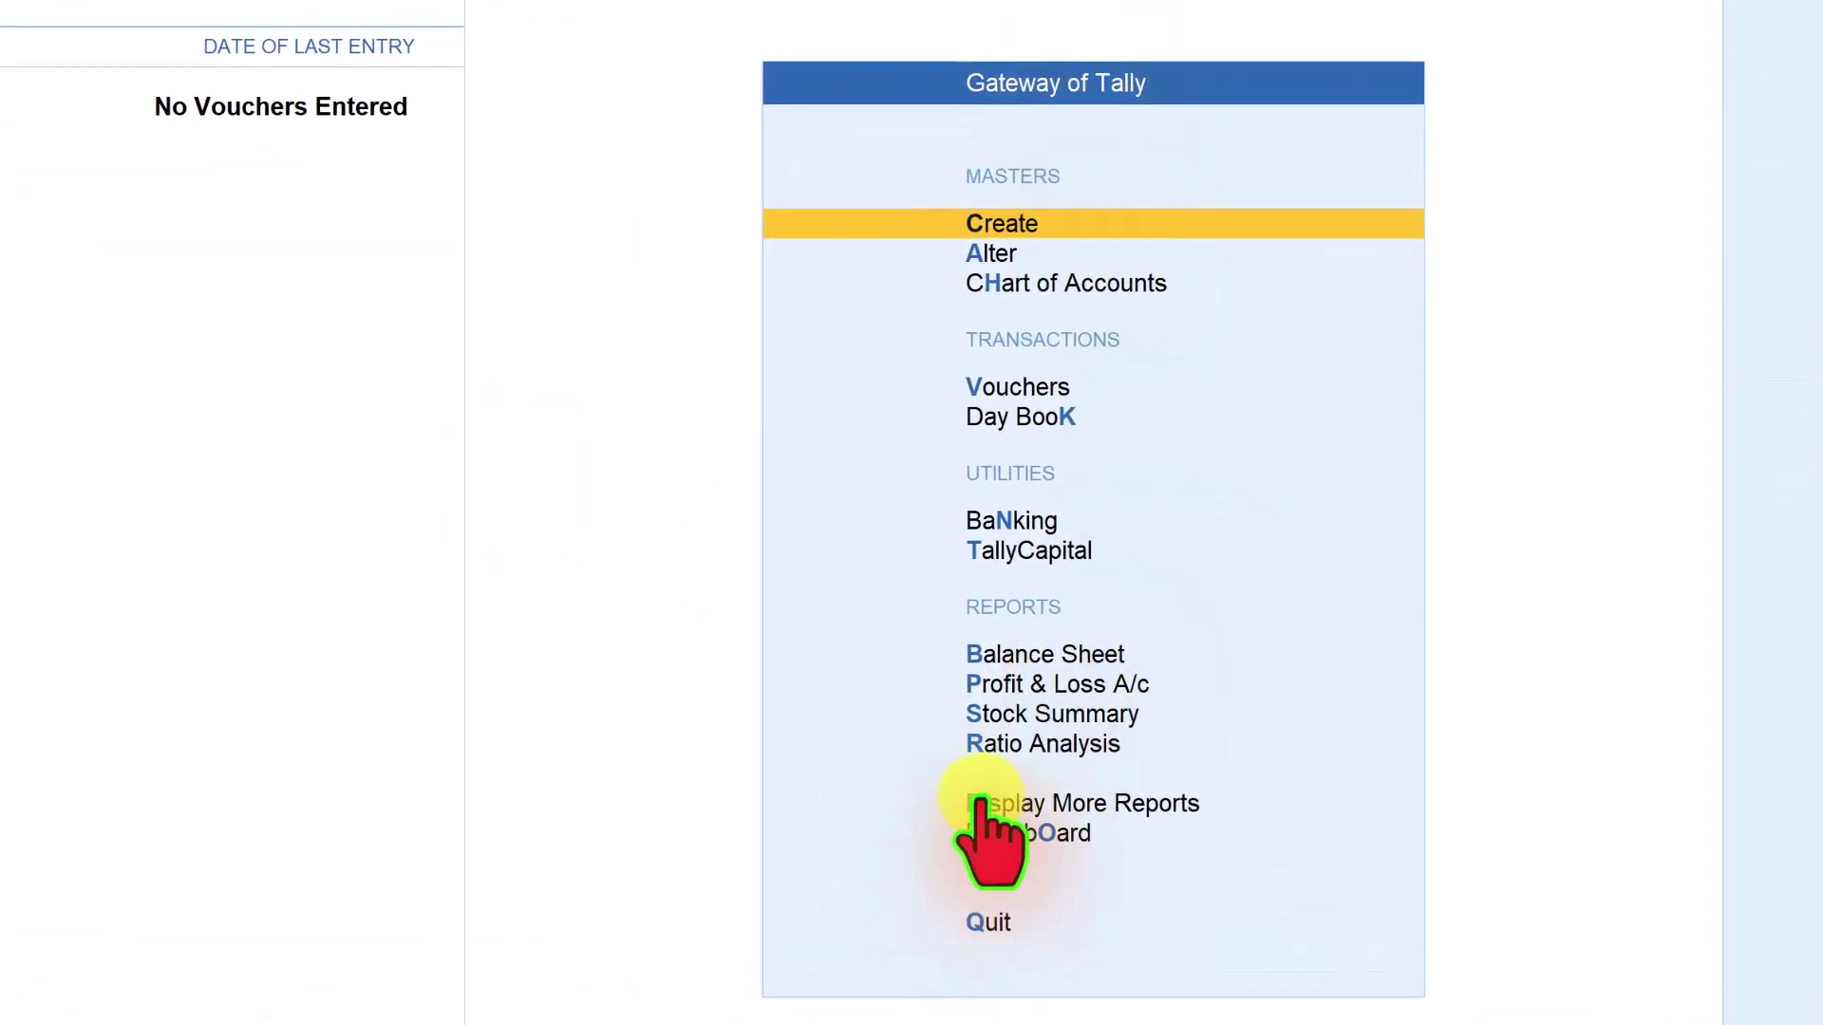
Step: Go through Statutory Reports, GST Reports and GST Utilities to Create Party Using GSTIN/UIN
click(978, 802)
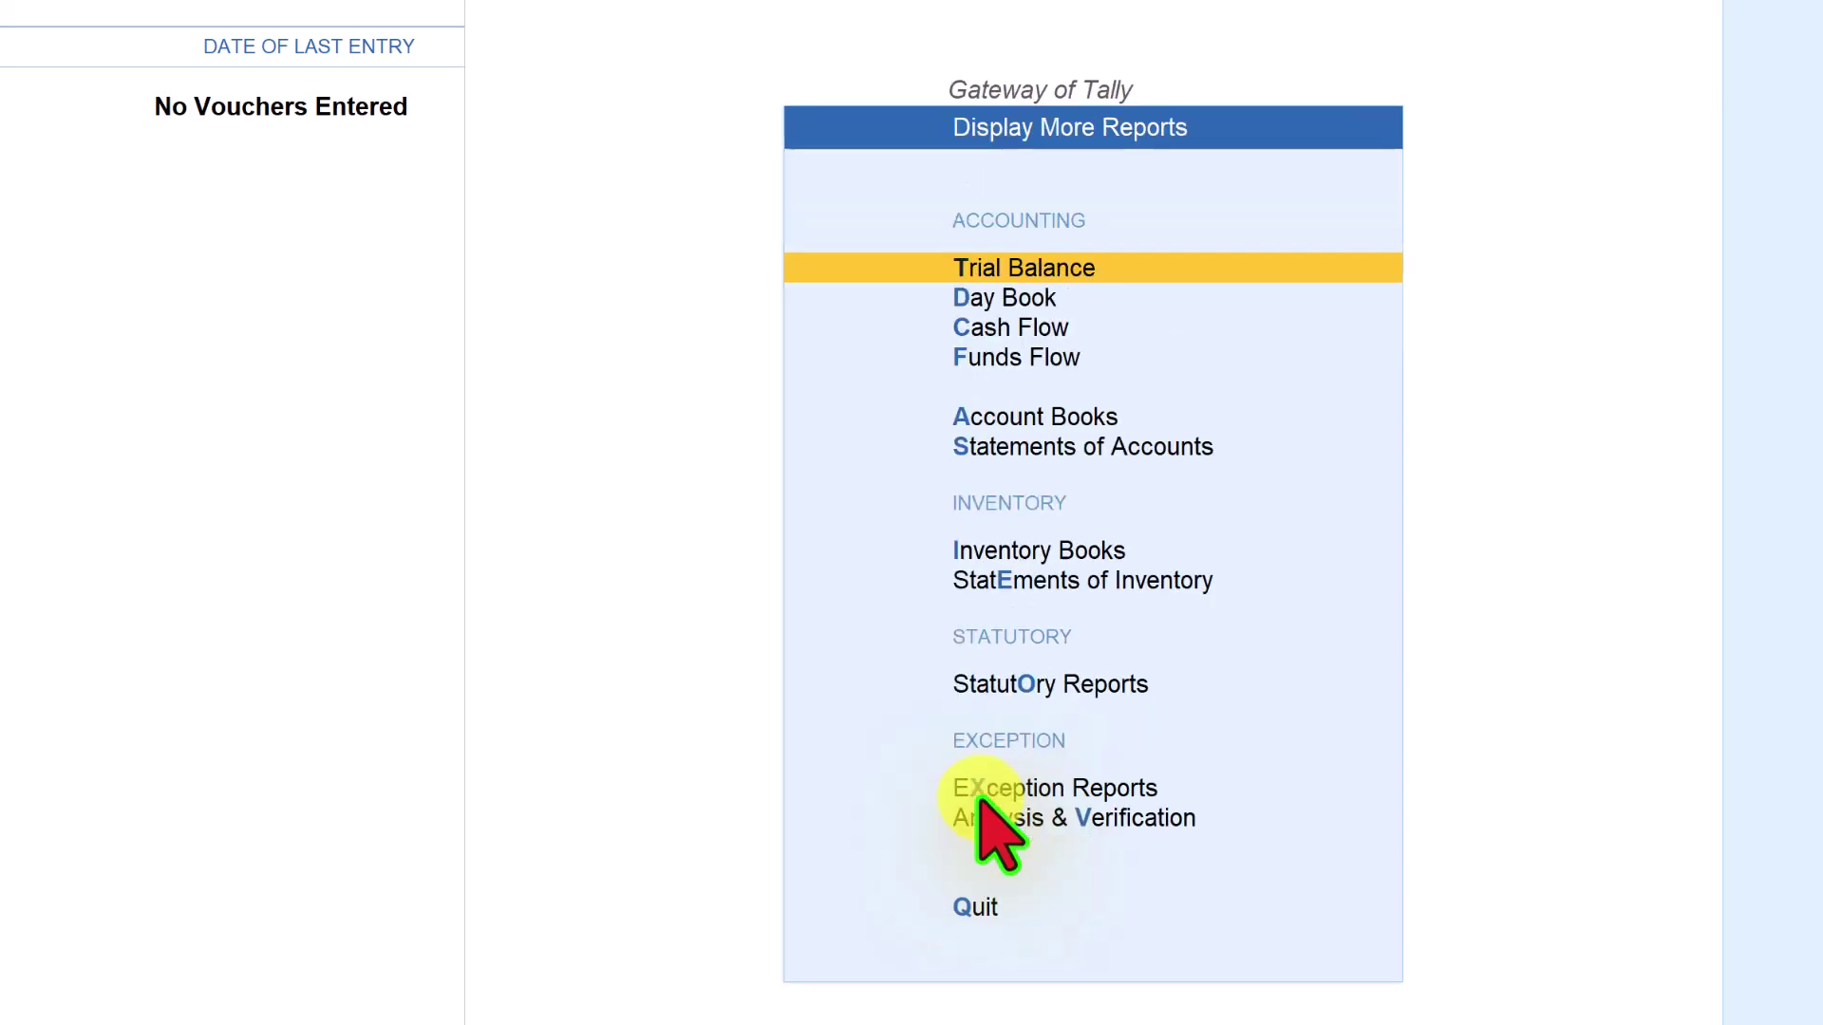
click(1035, 686)
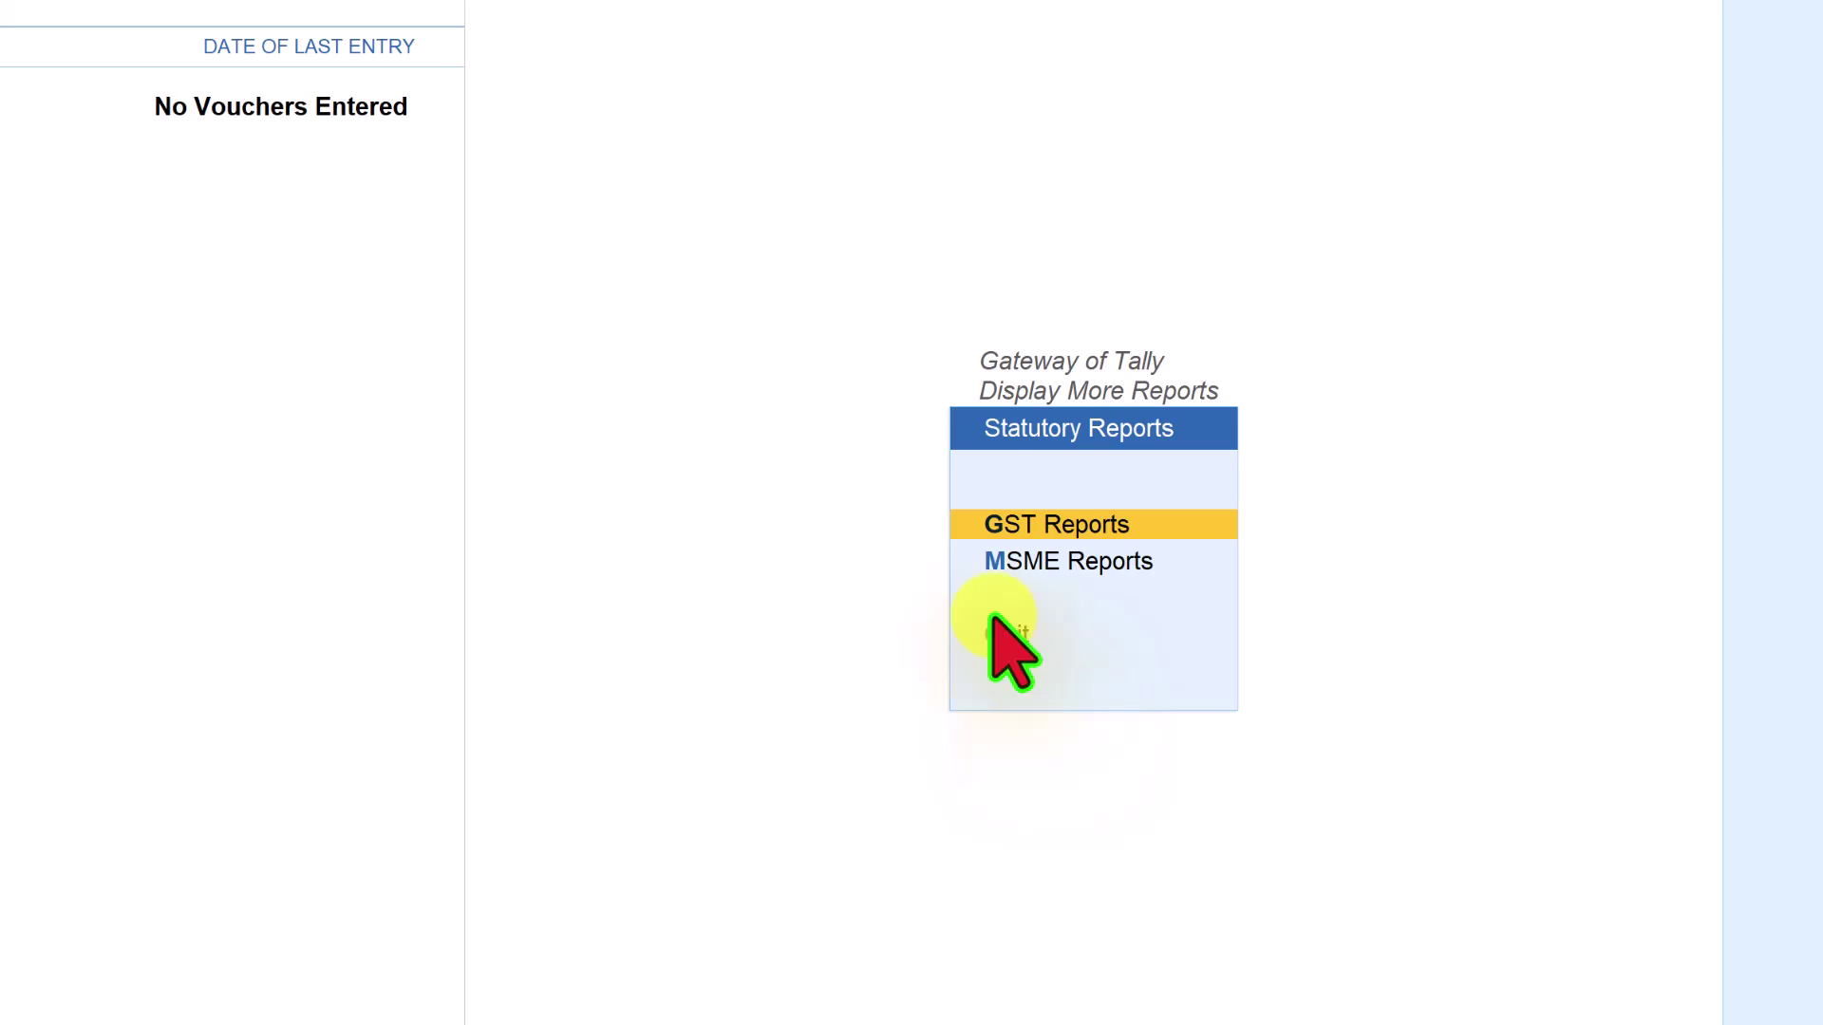
click(997, 524)
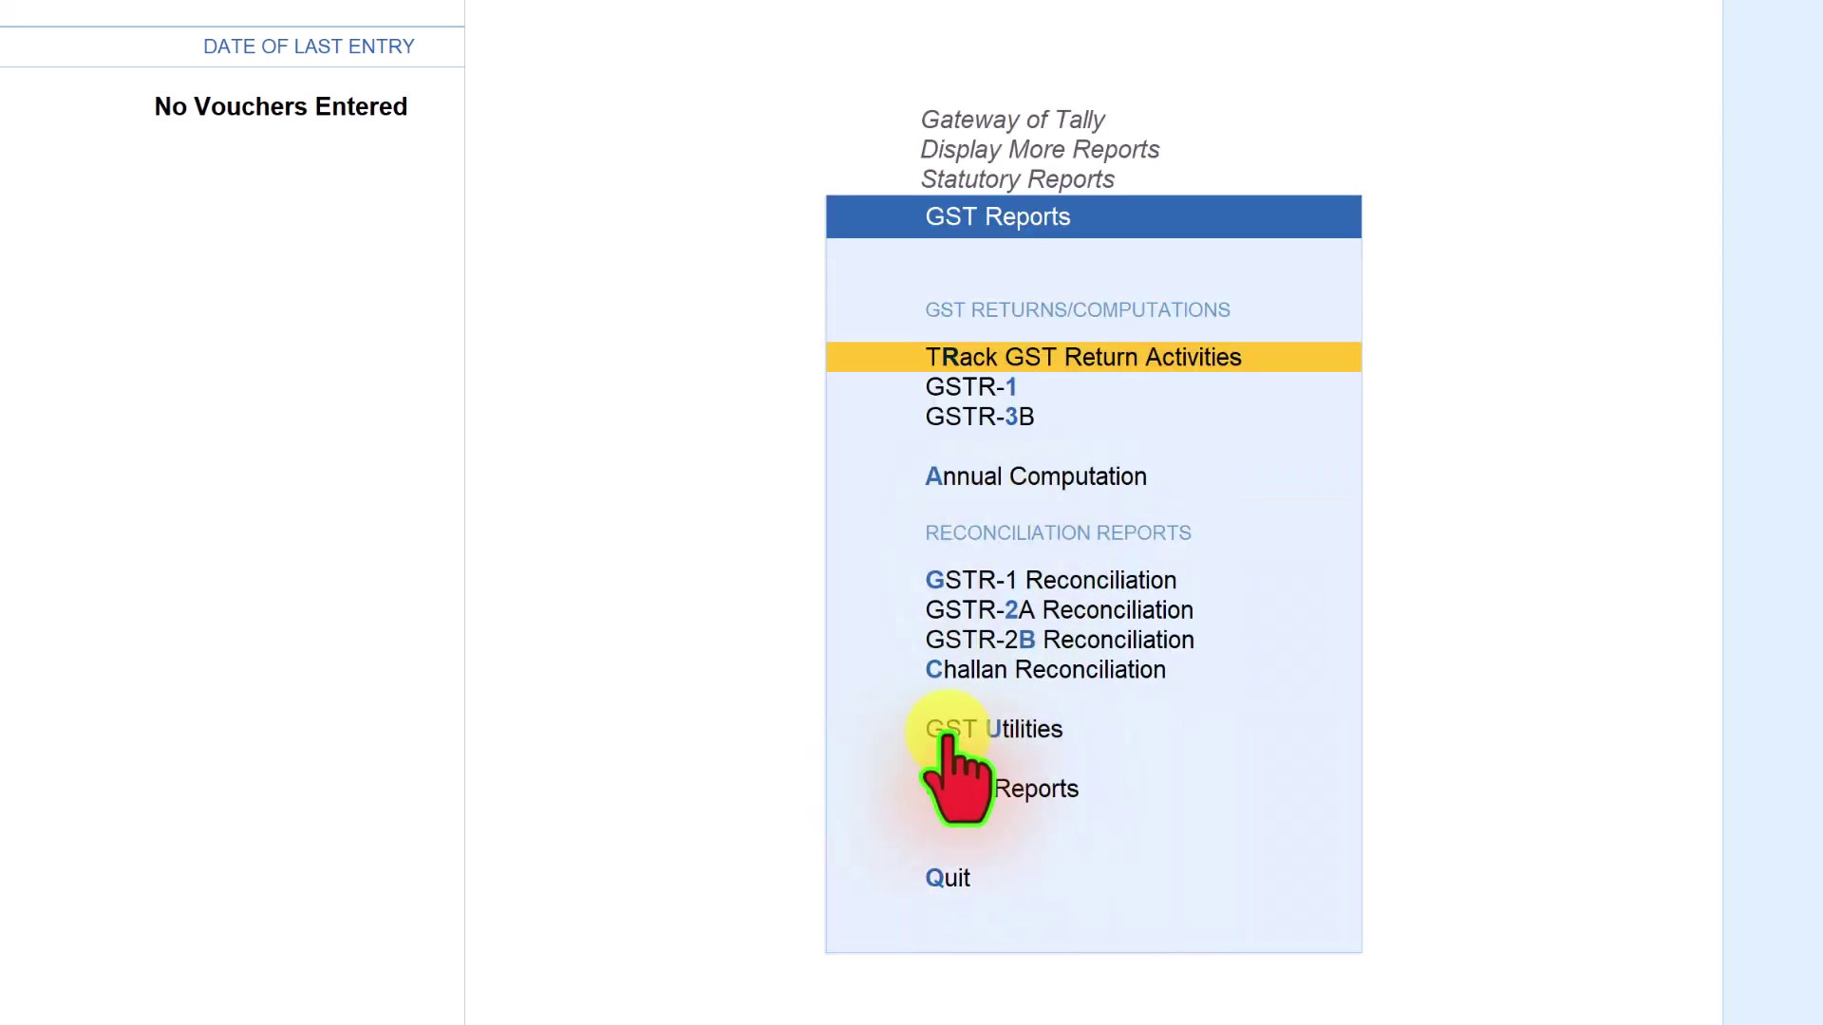
click(997, 733)
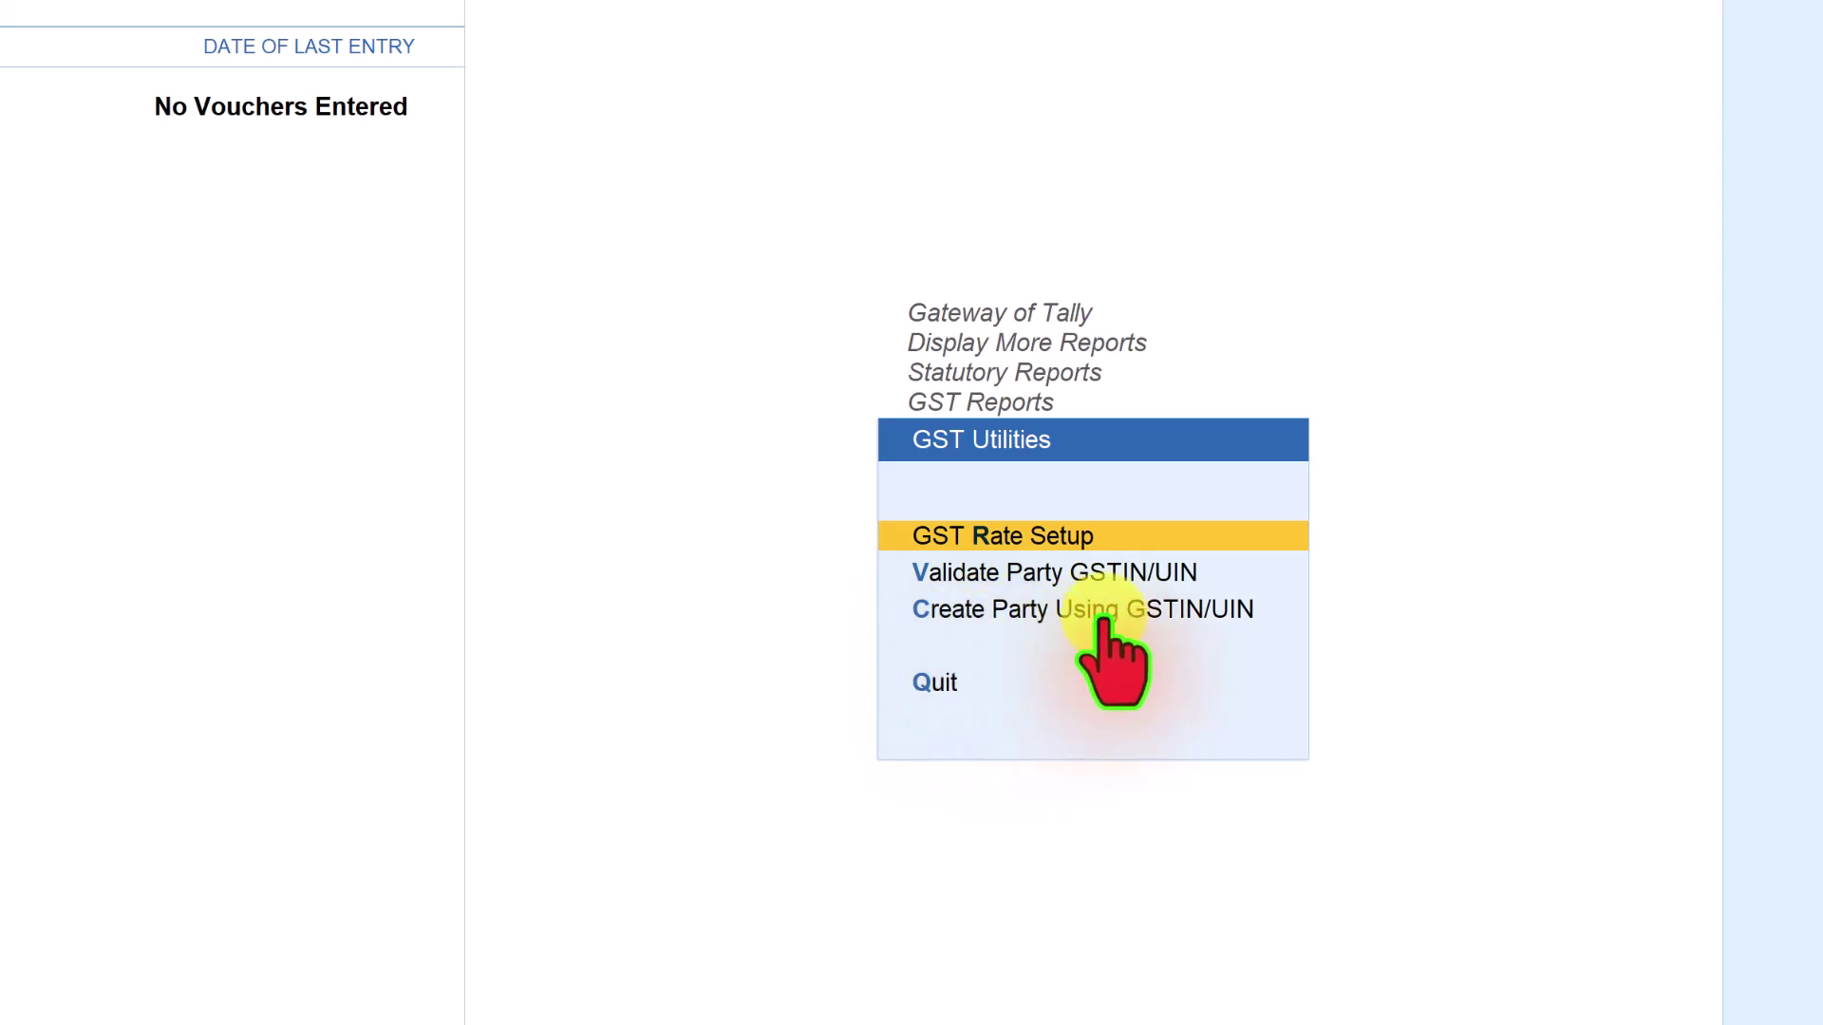
click(926, 612)
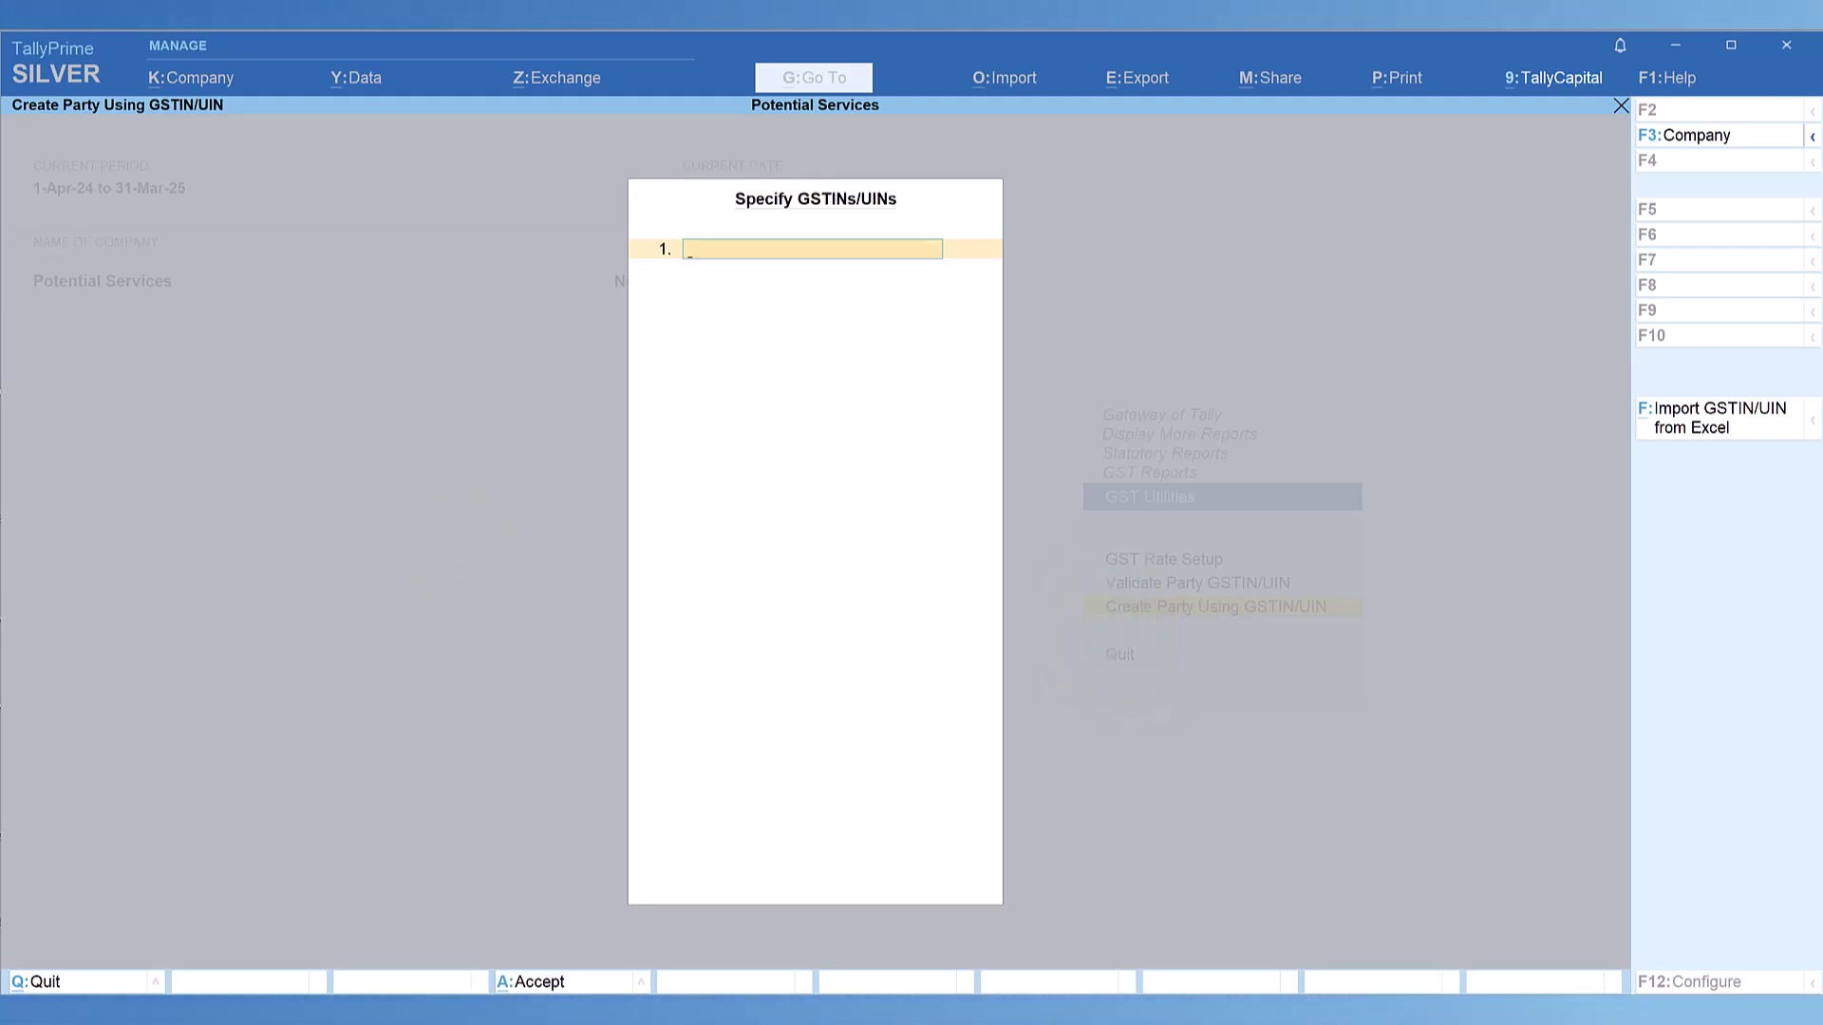
Step: Paste three GSTINs into rows 1–3 and fetch their party details under Sundry Debtors
key(ctrl+alt+v)
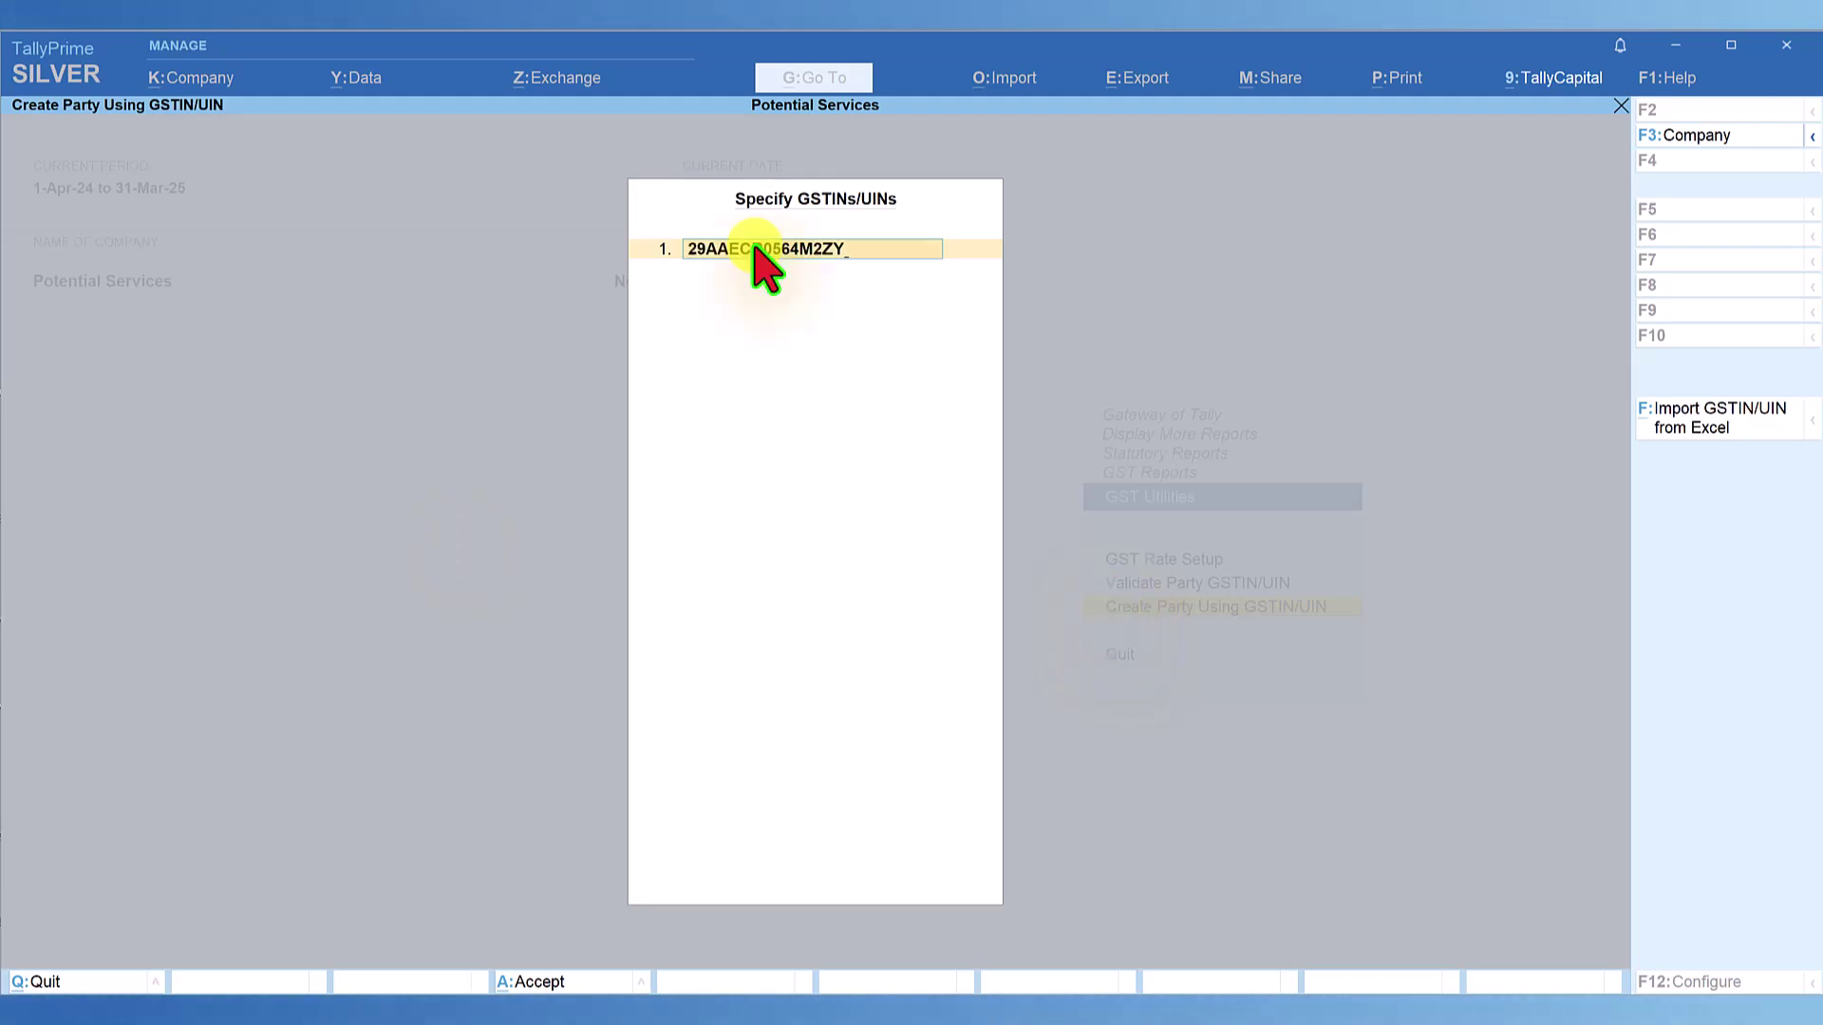
key(Return)
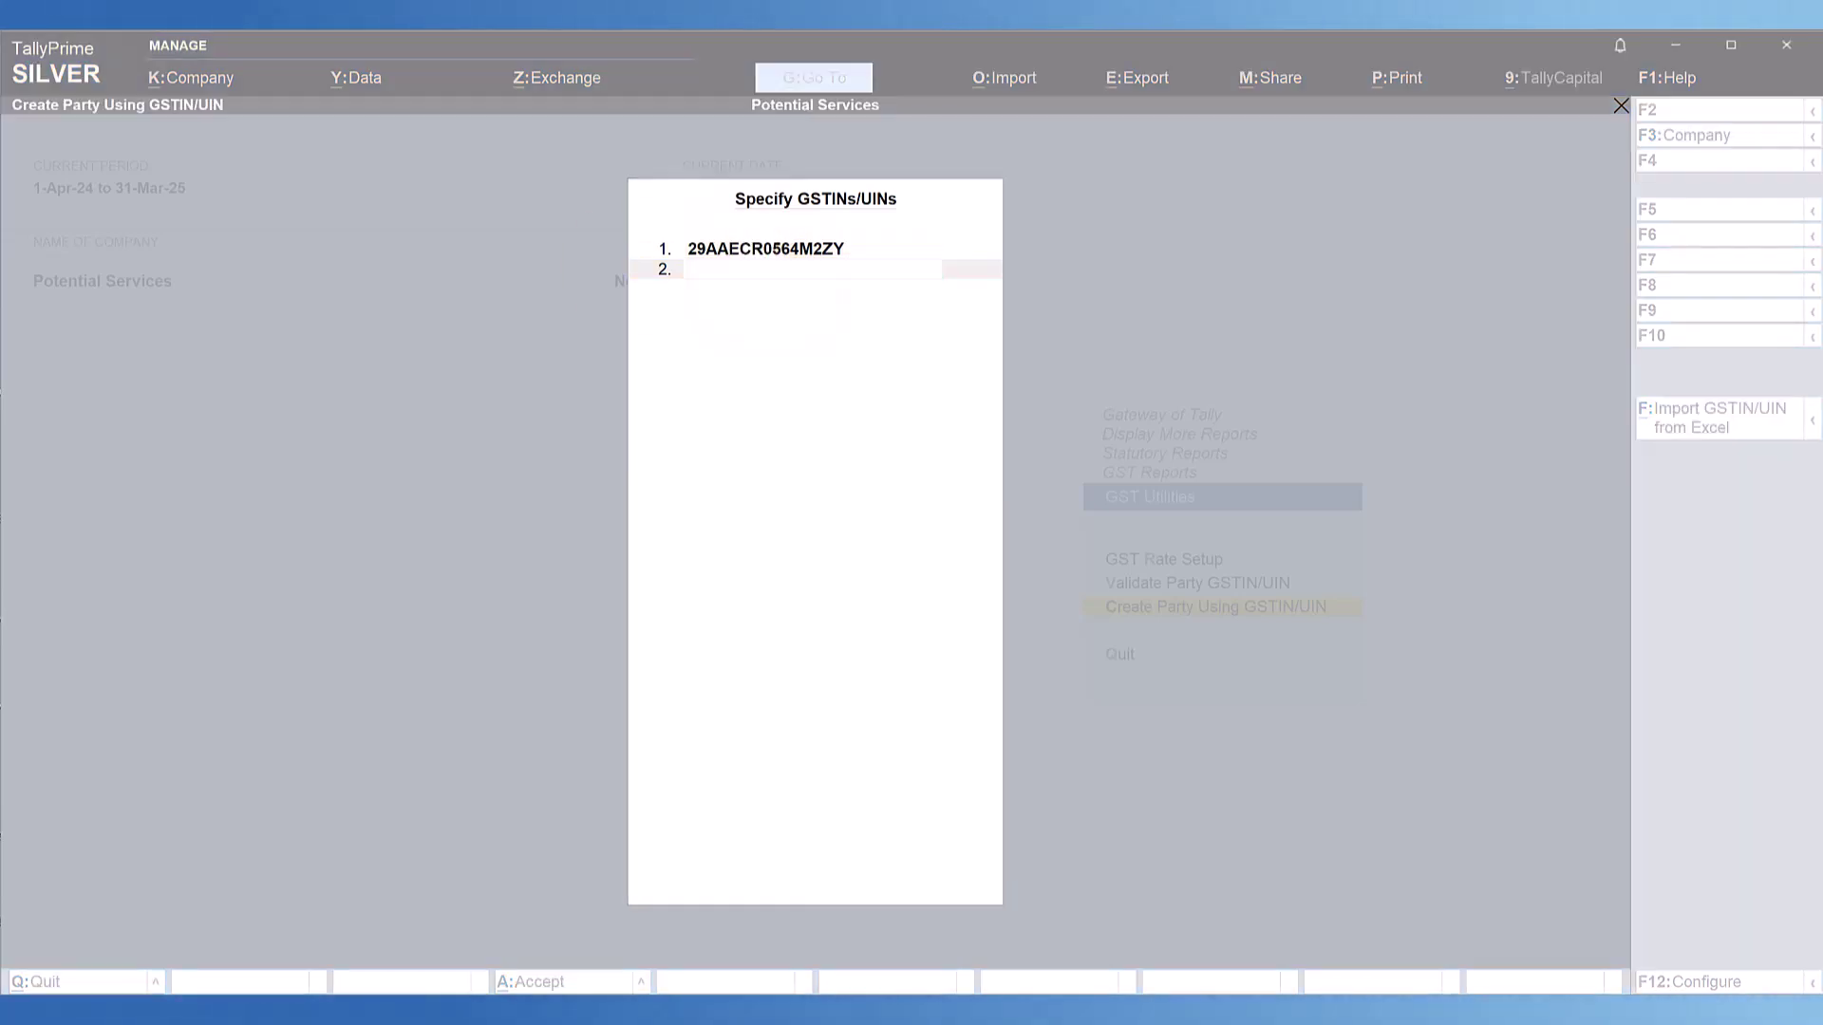
click(731, 280)
text(06AAACC8517E1ZP)
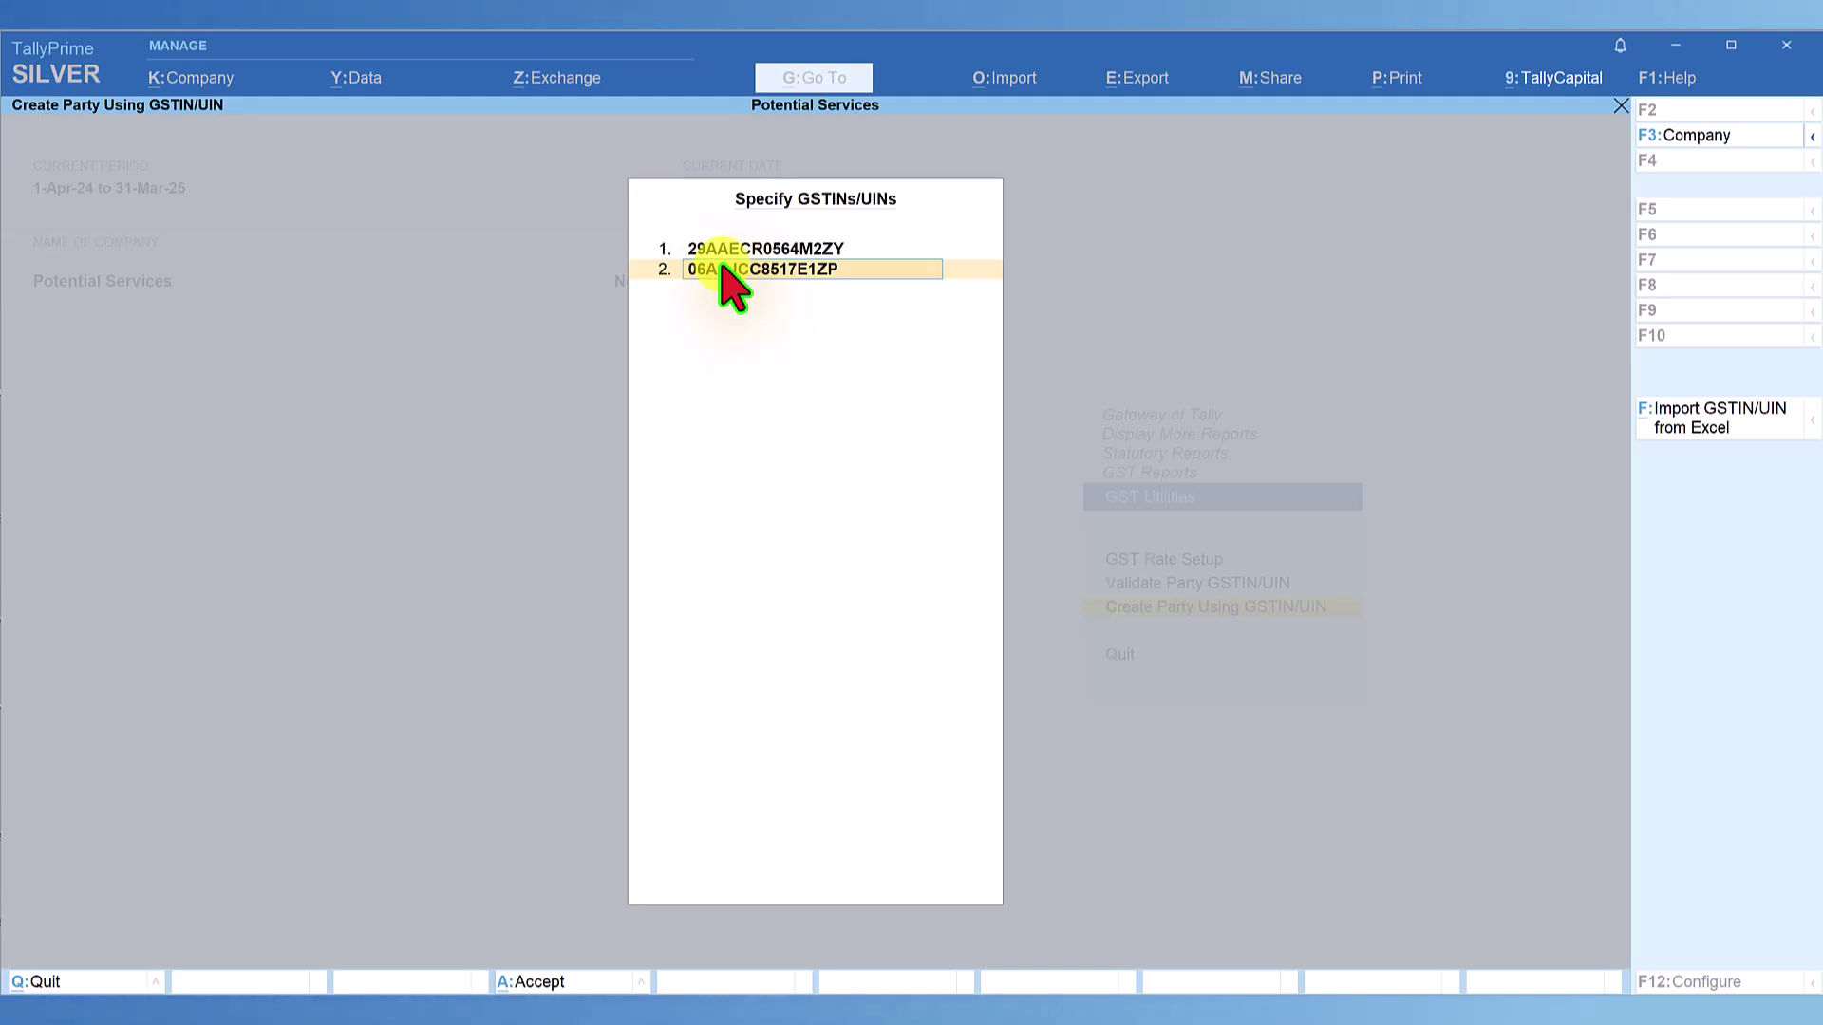
key(Return)
text(27AAJCC9783E1Z7)
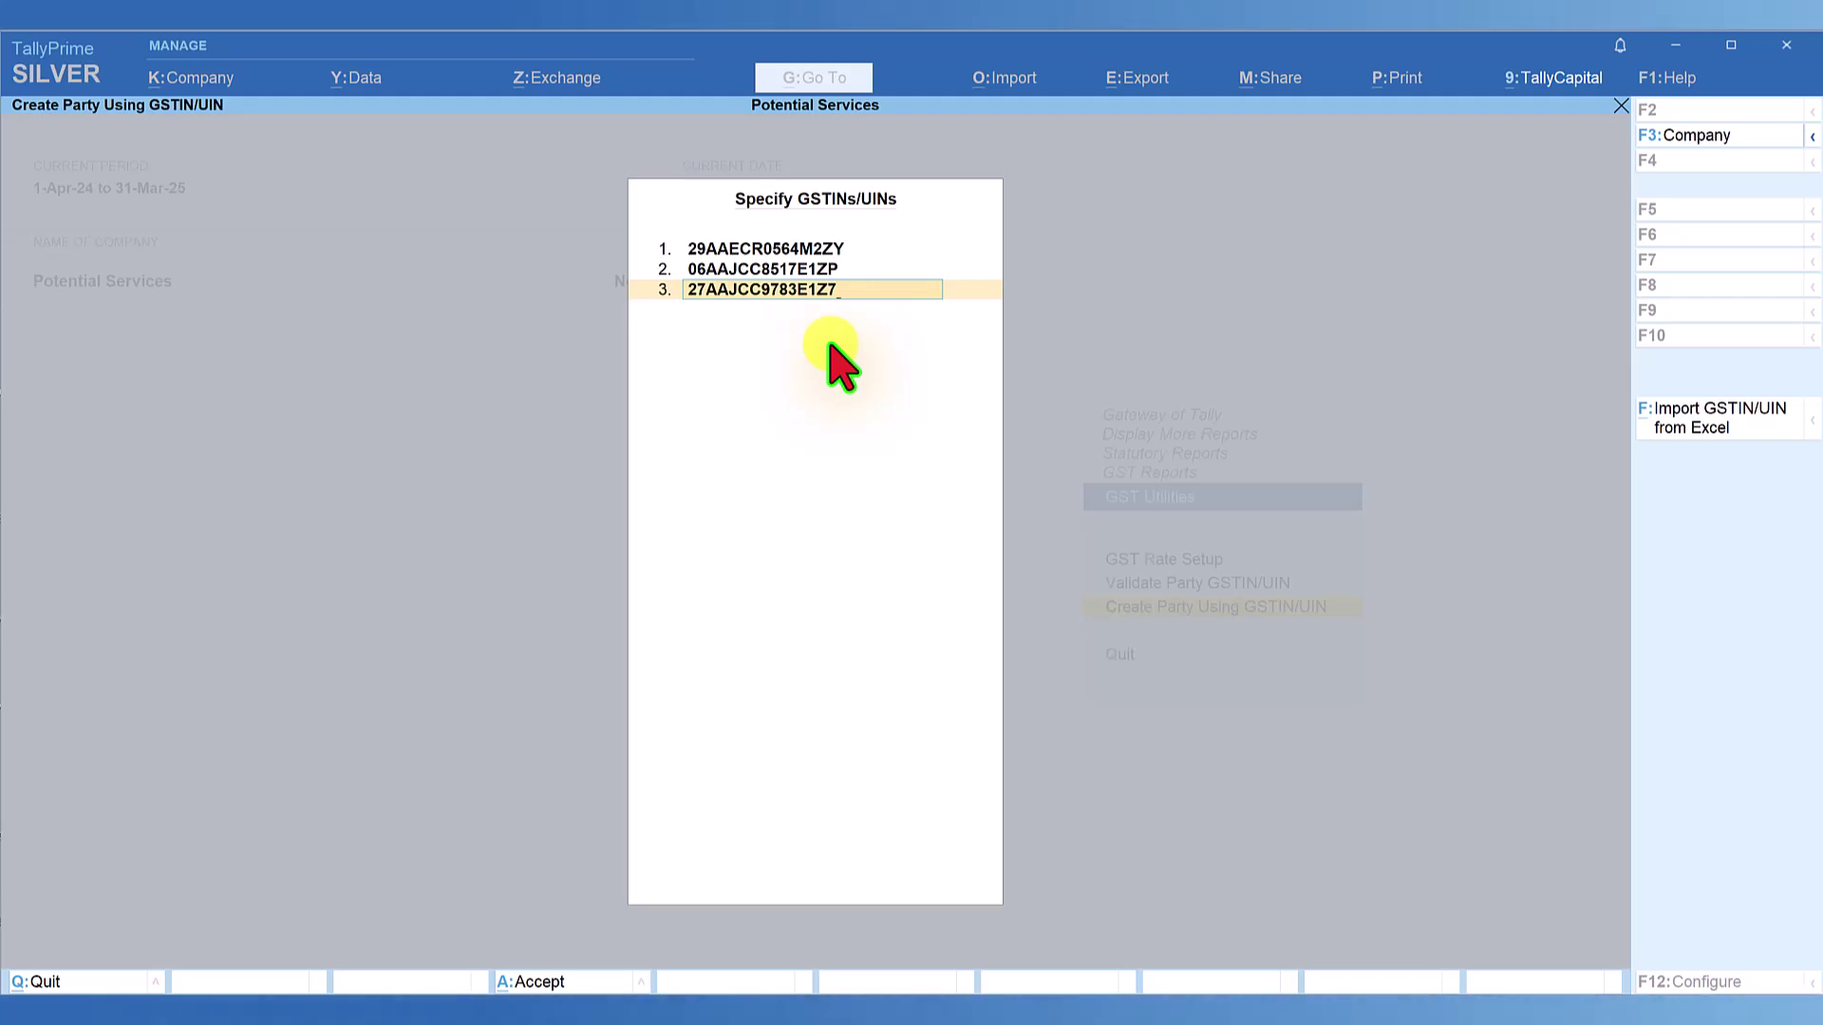
key(Return)
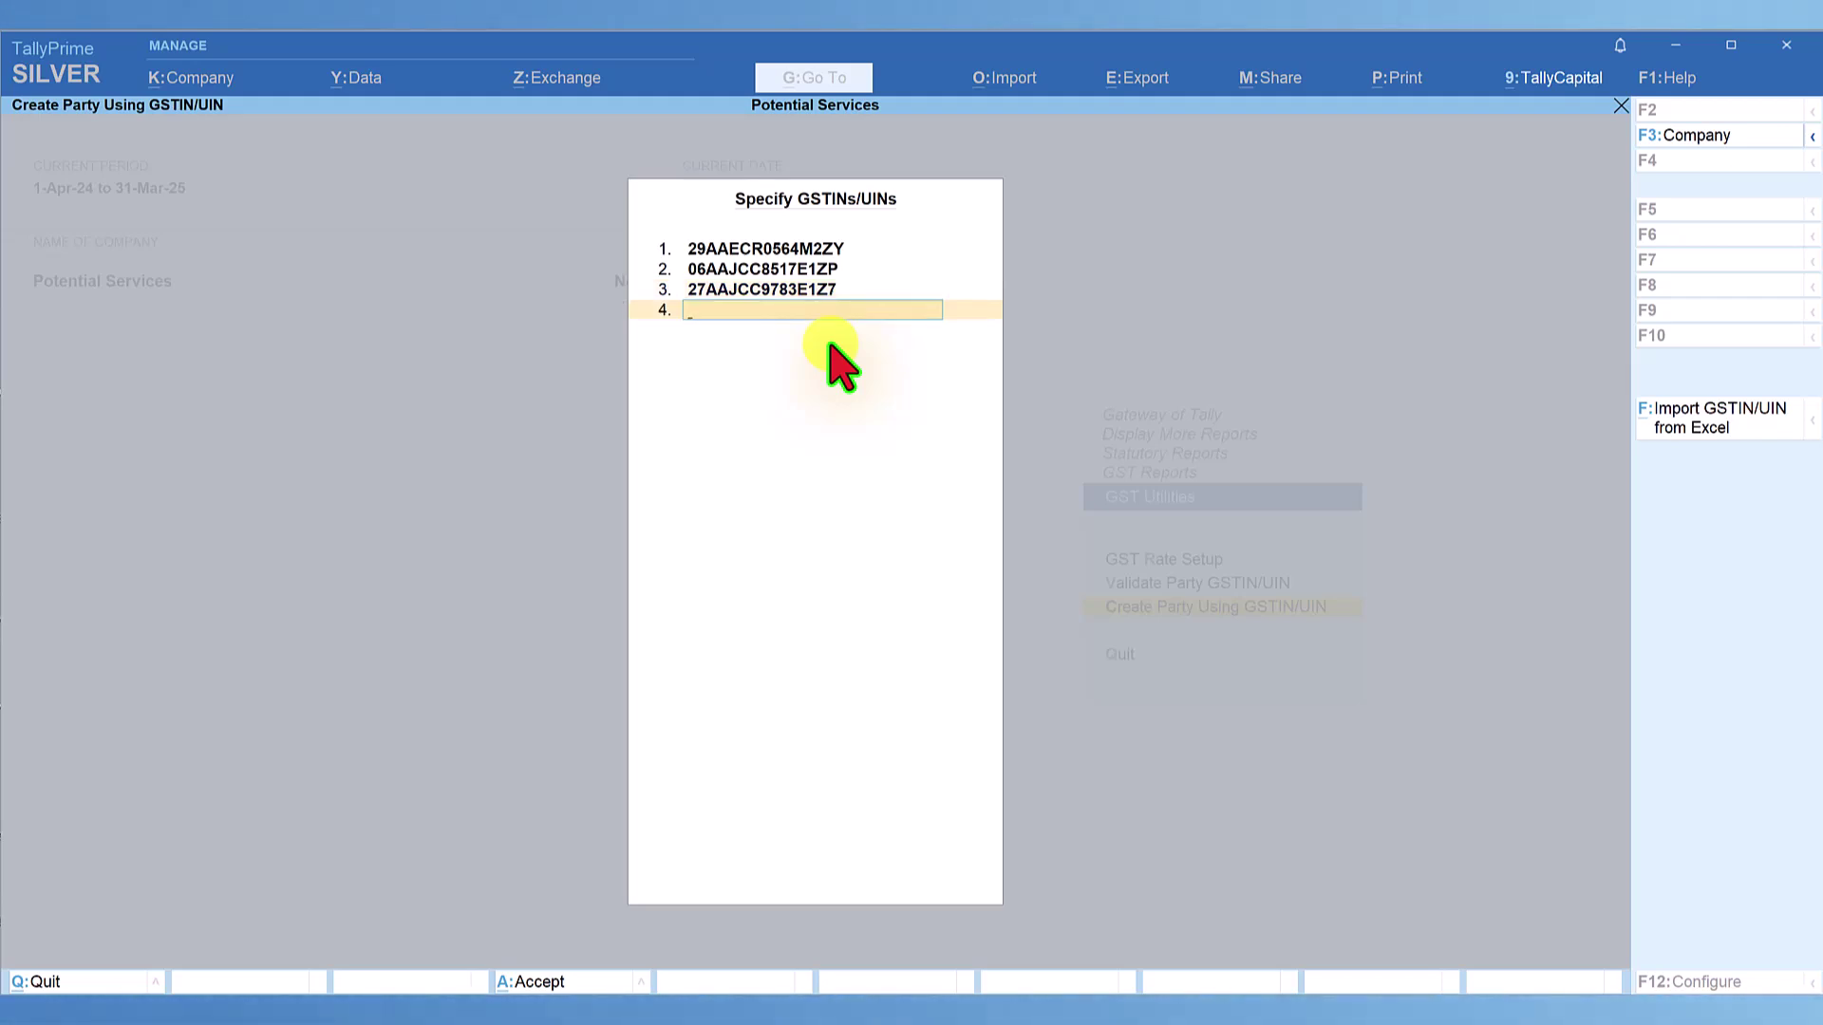
key(Return)
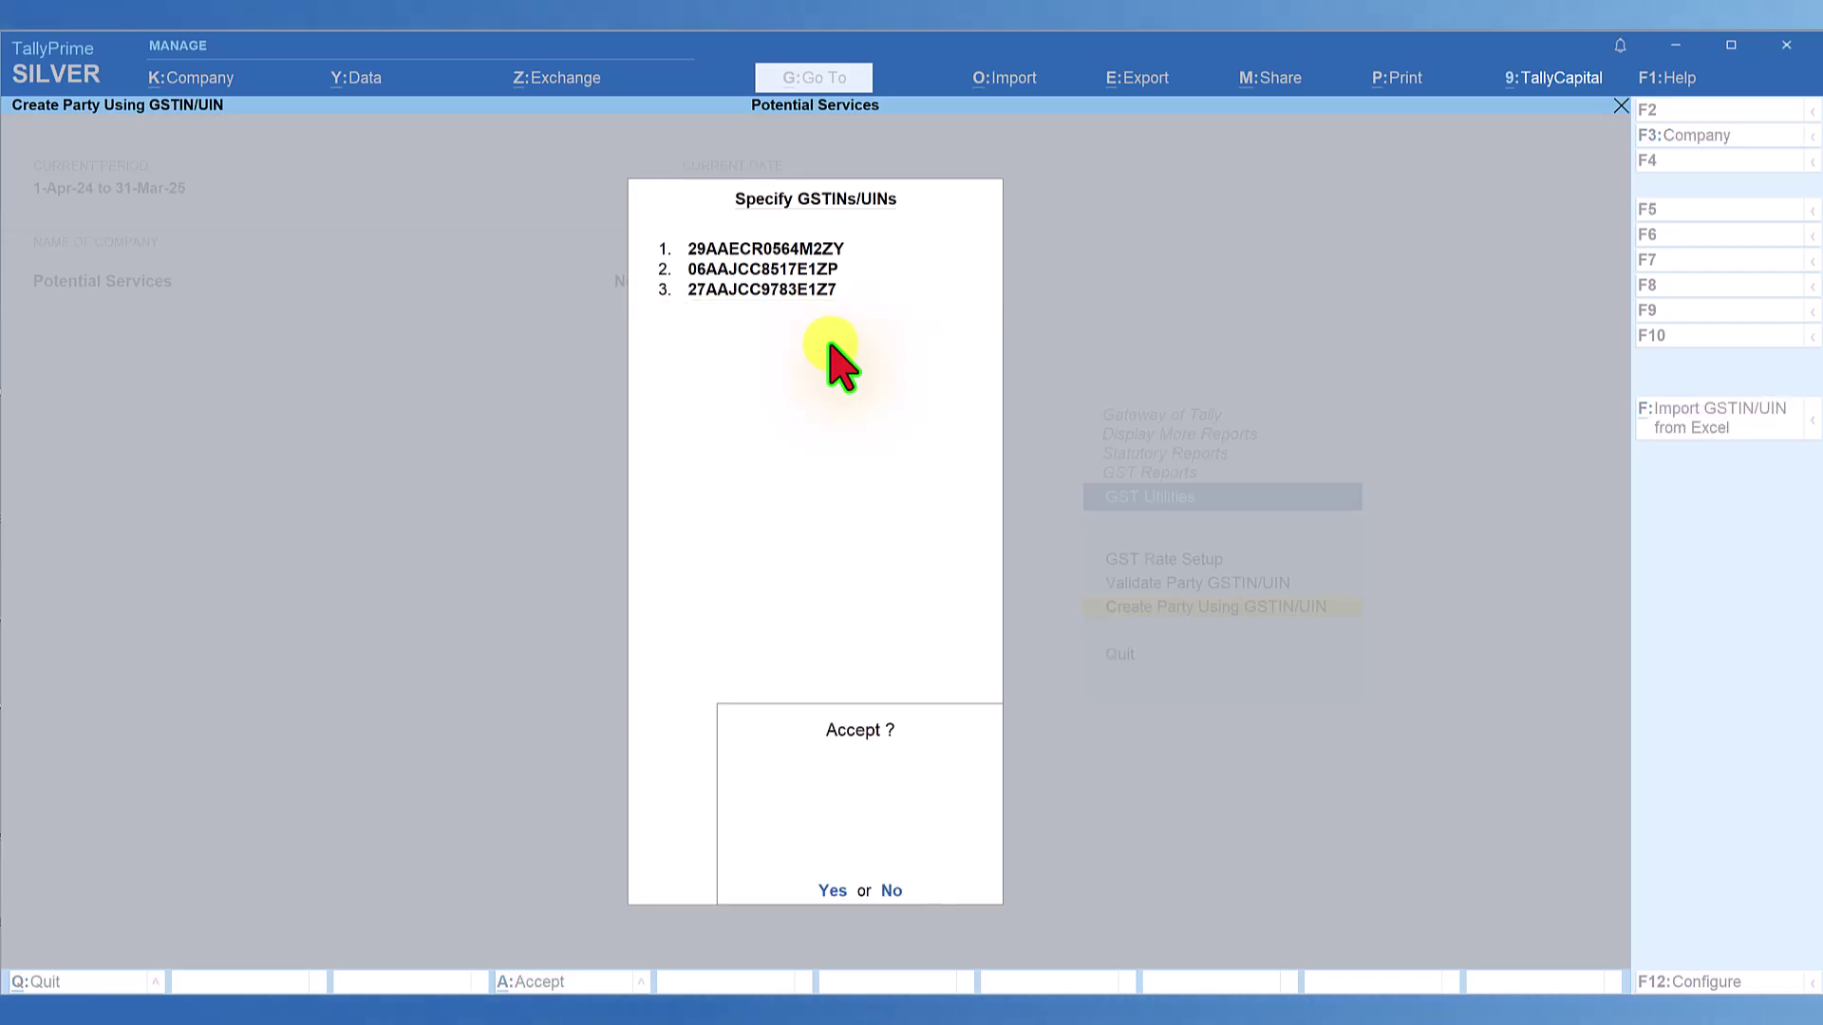
key(Return)
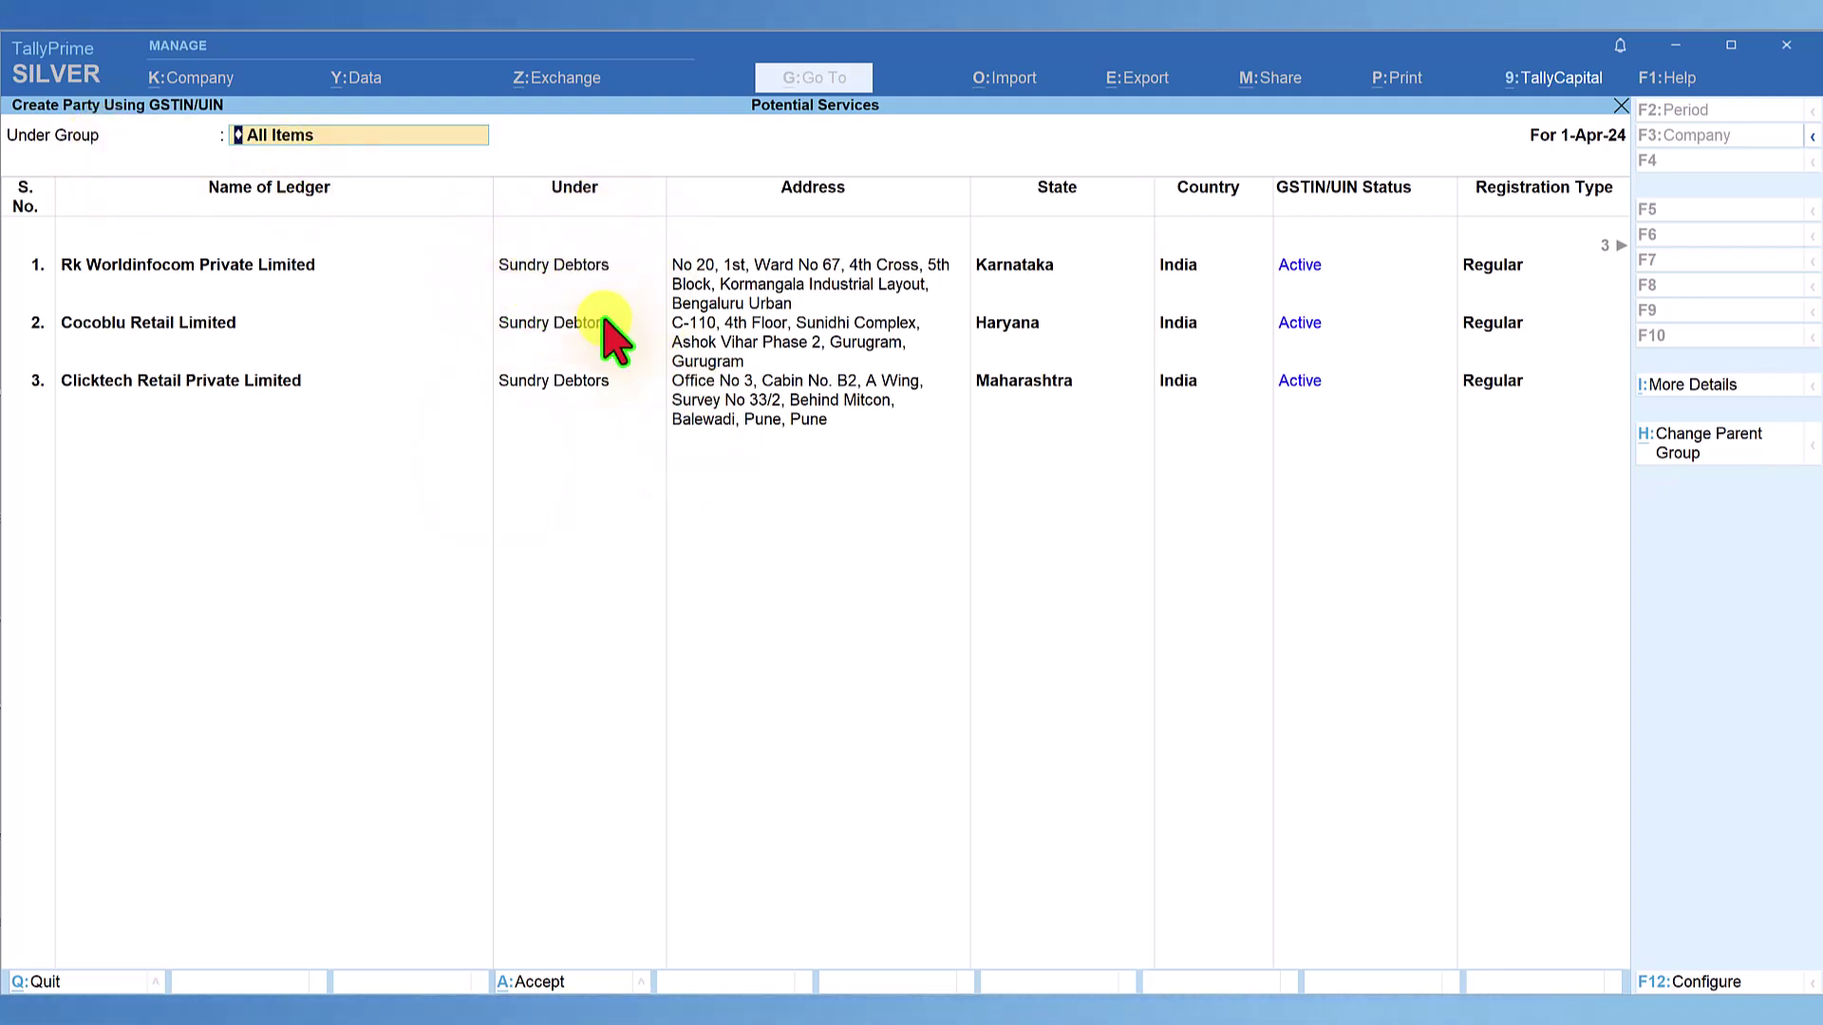
Step: Change the parent group for the fetched parties to Sundry Creditors
key(BackSpace)
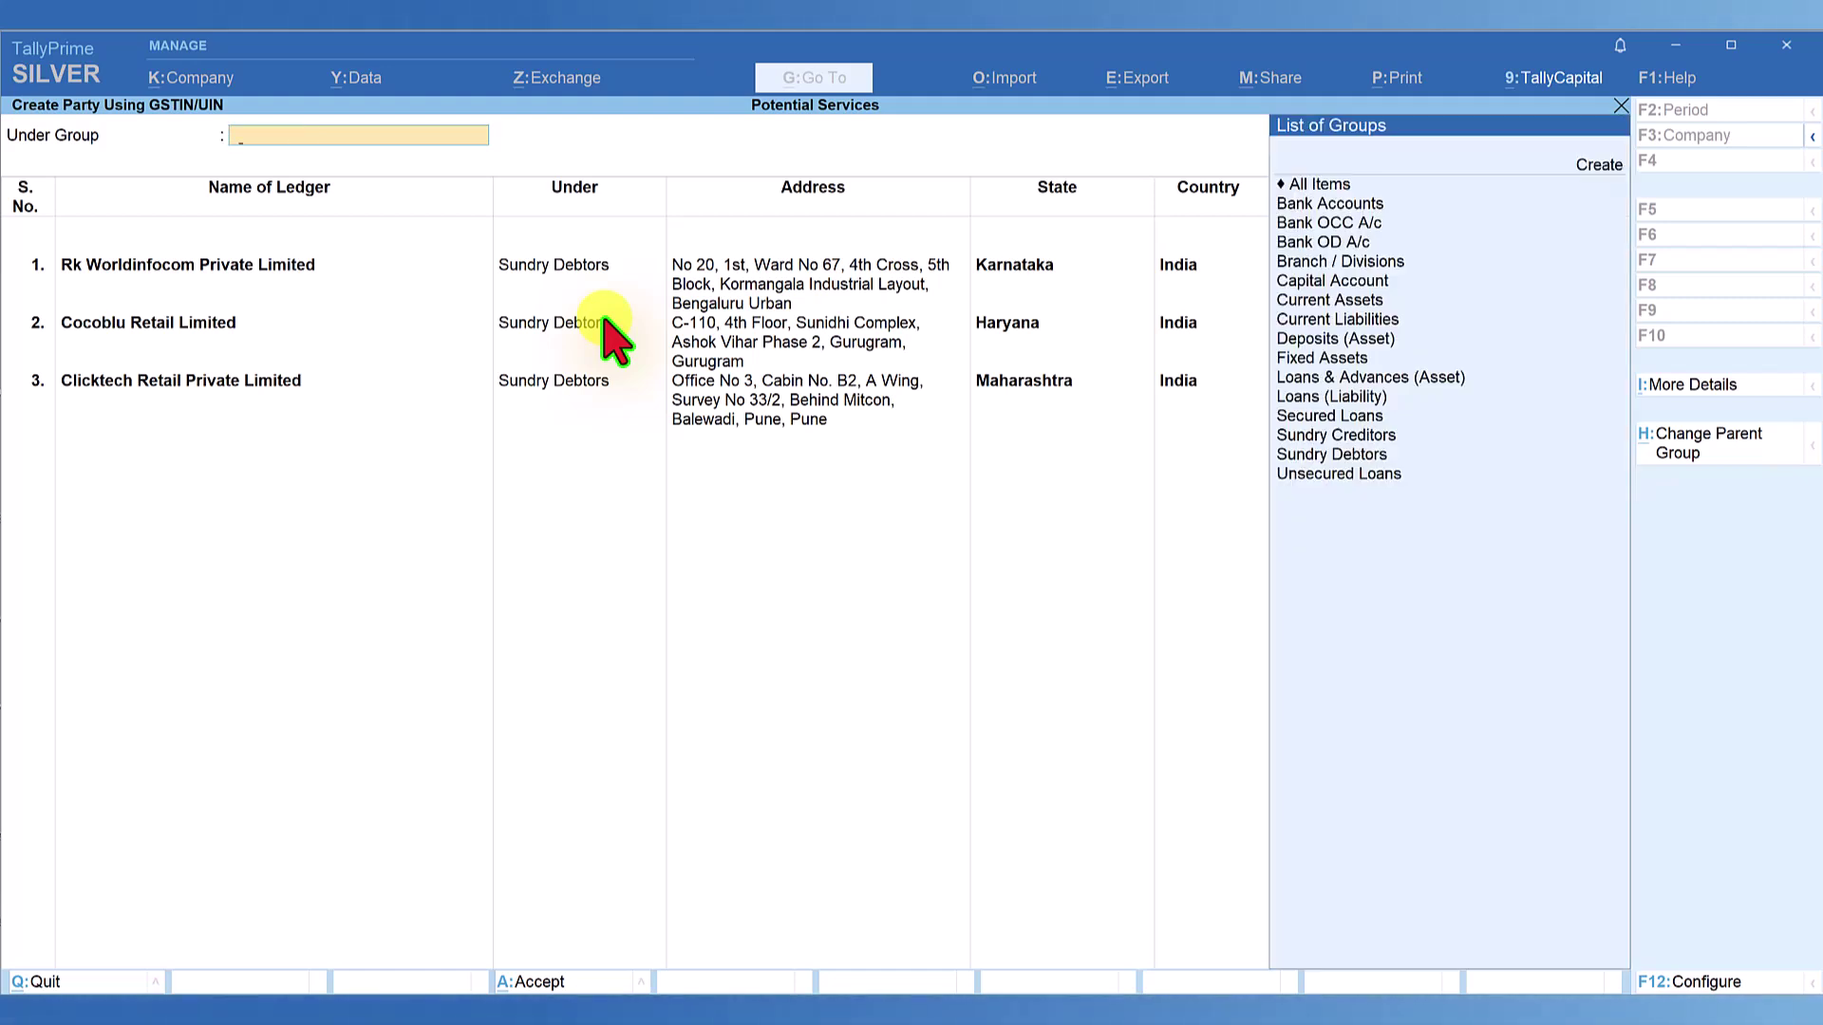
text(Cre)
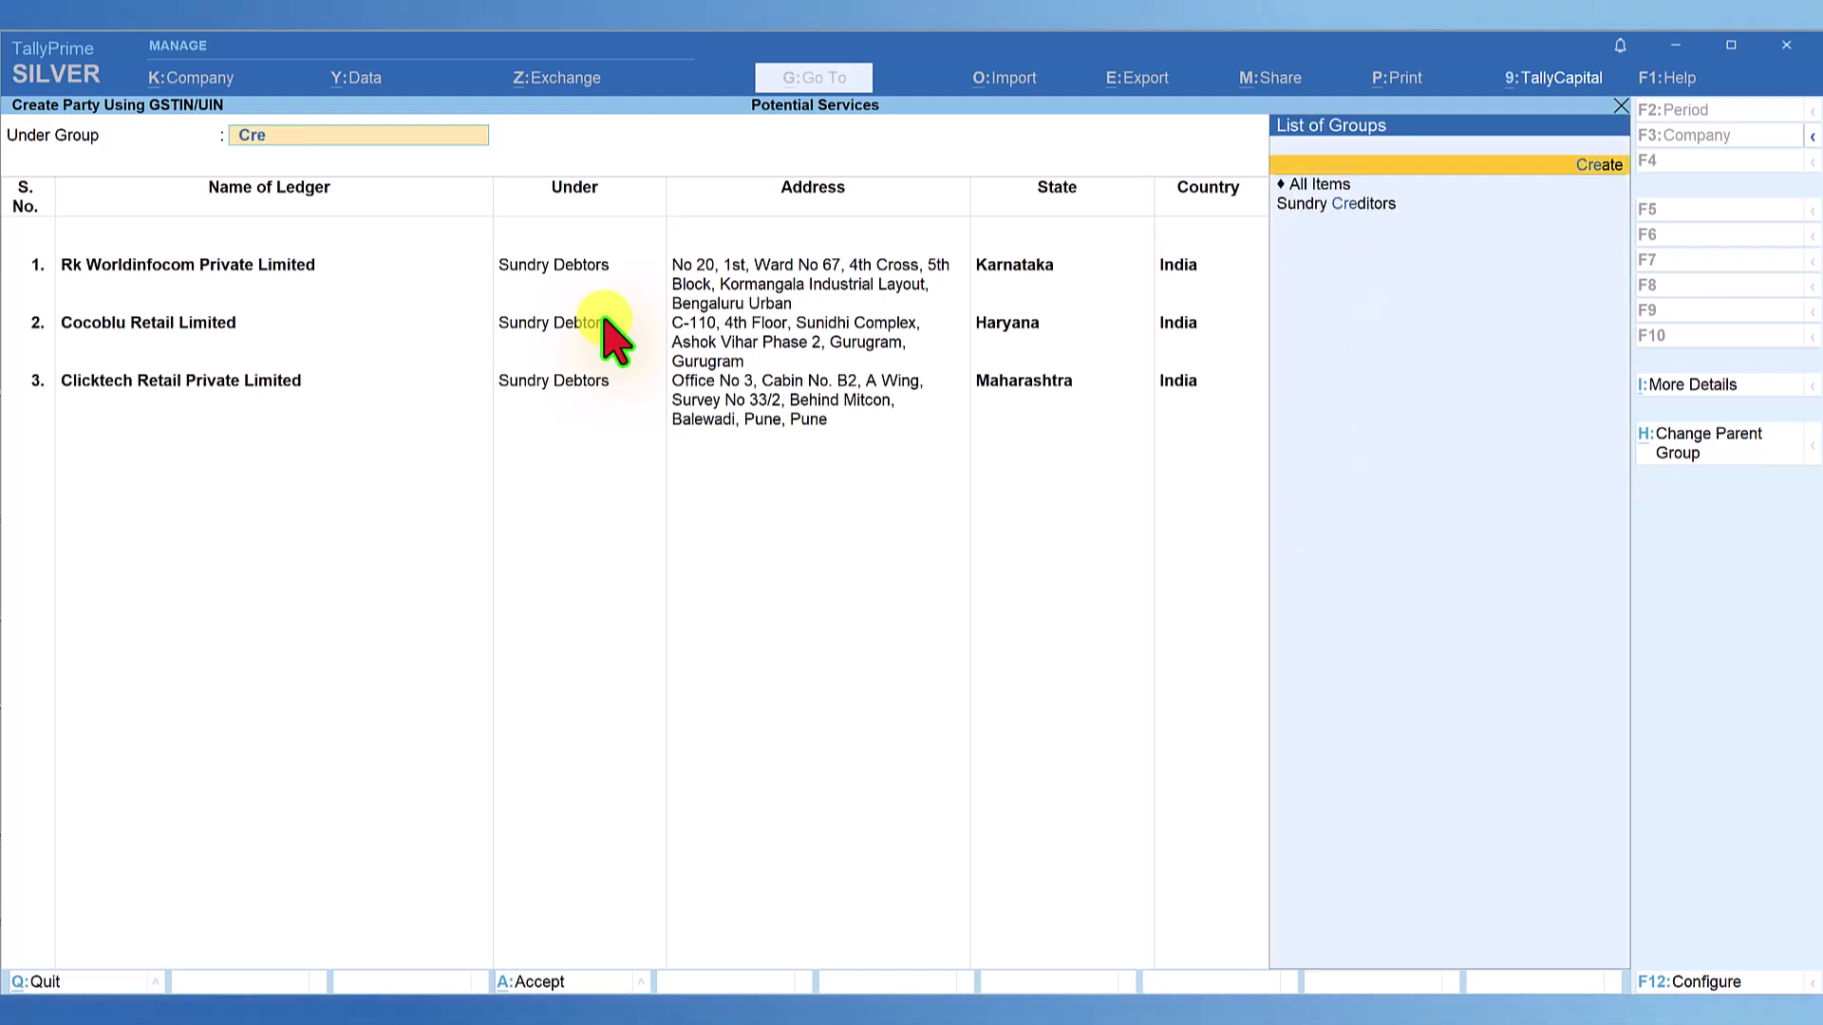
key(Down)
key(Return)
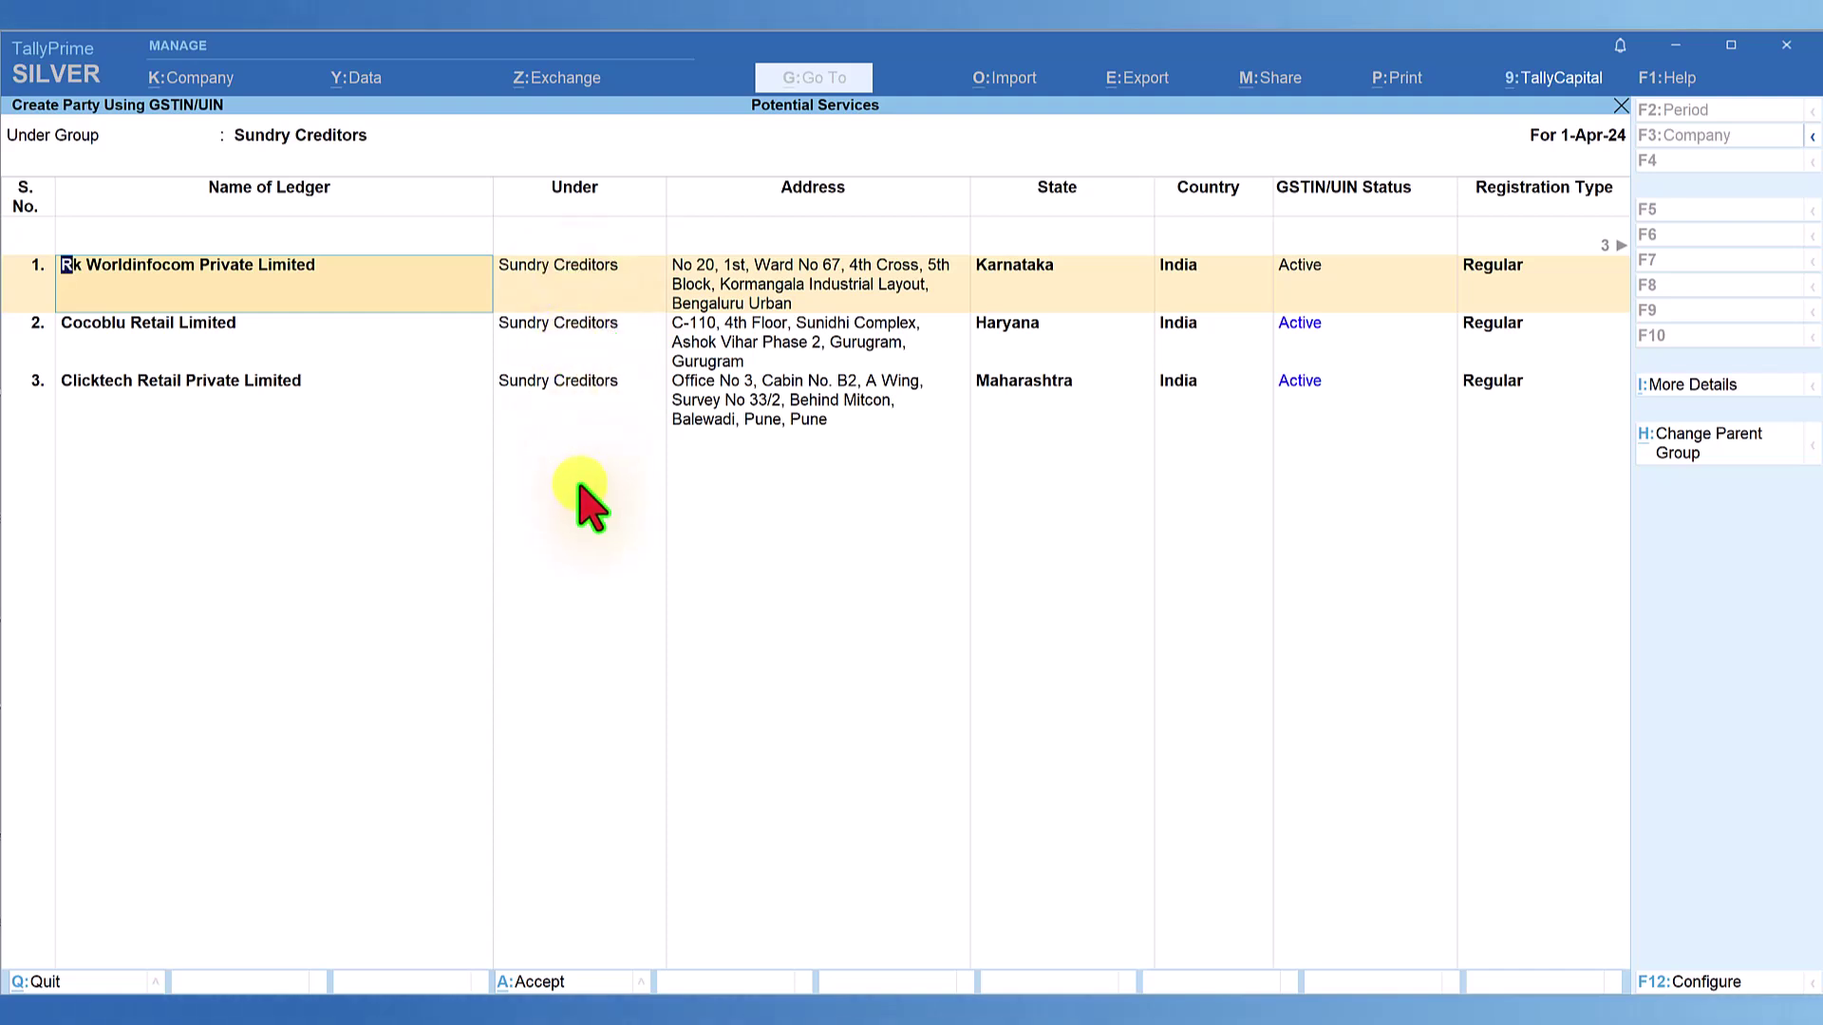
Step: Reset the group filter to All Items and start editing the first party's group
key(ctrl+h)
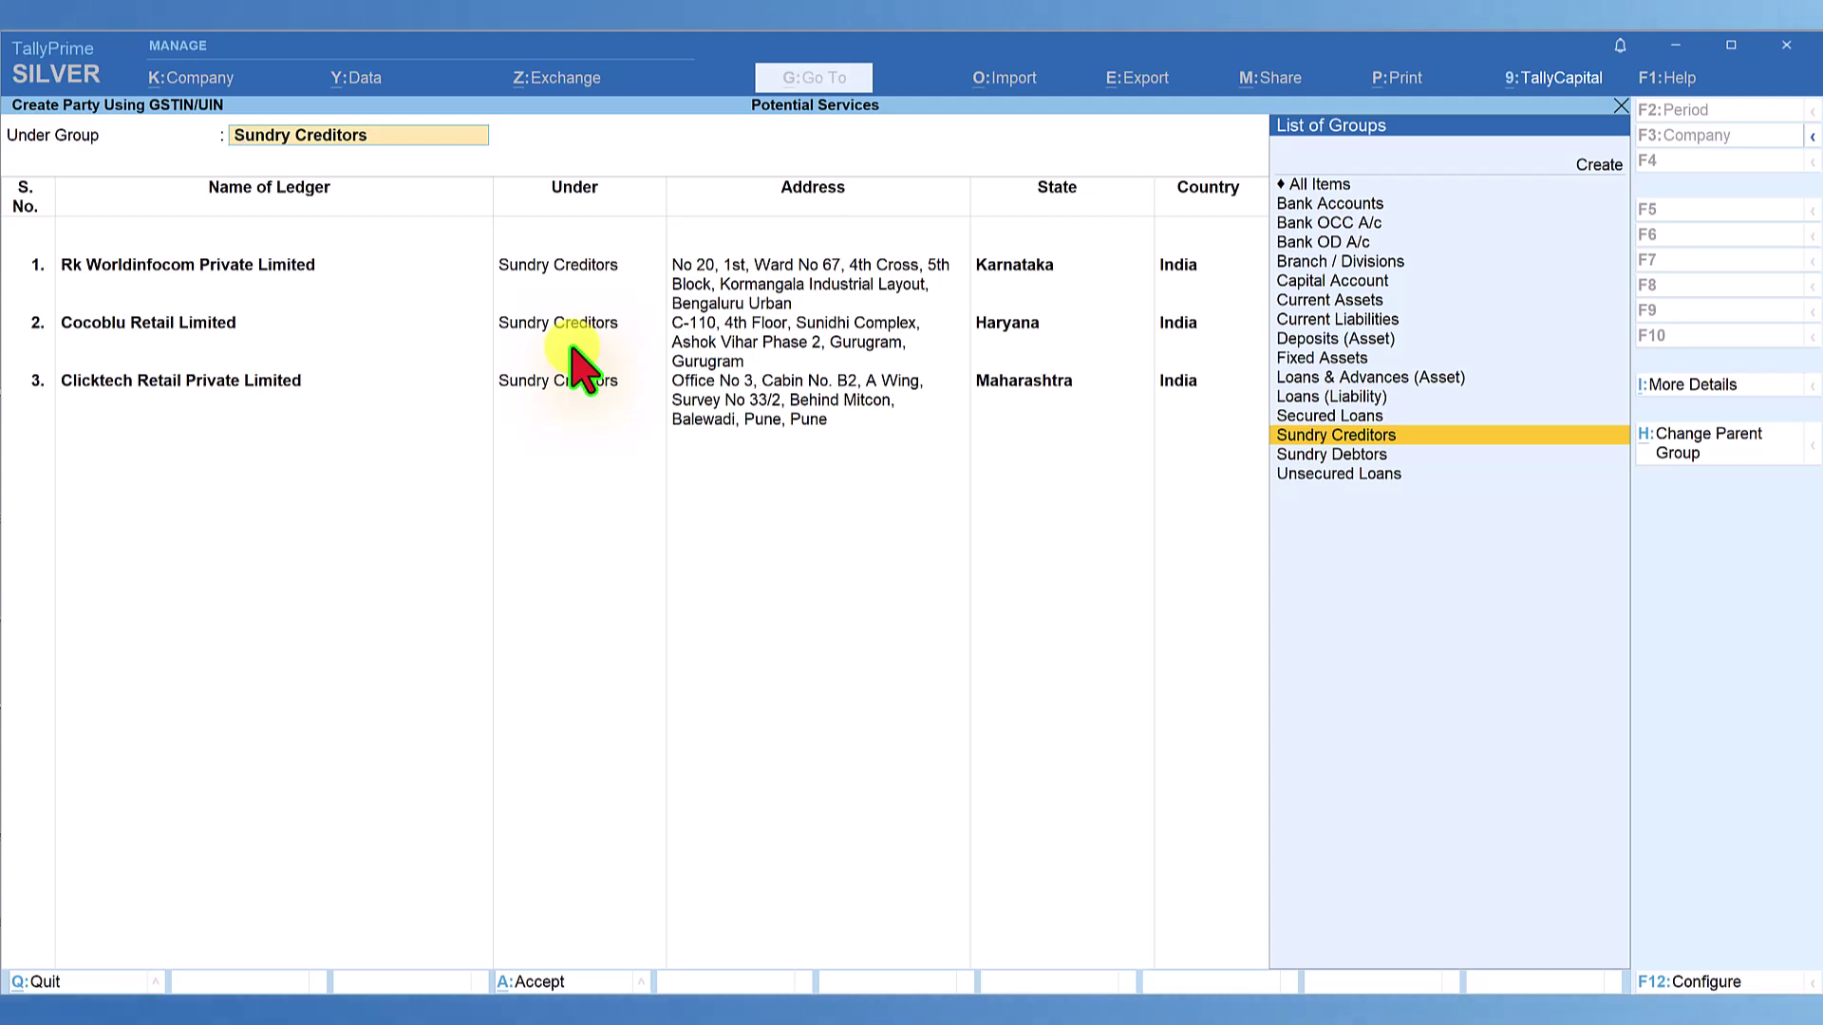
key(Up)
key(Up)
key(Up)
key(Up)
key(Up)
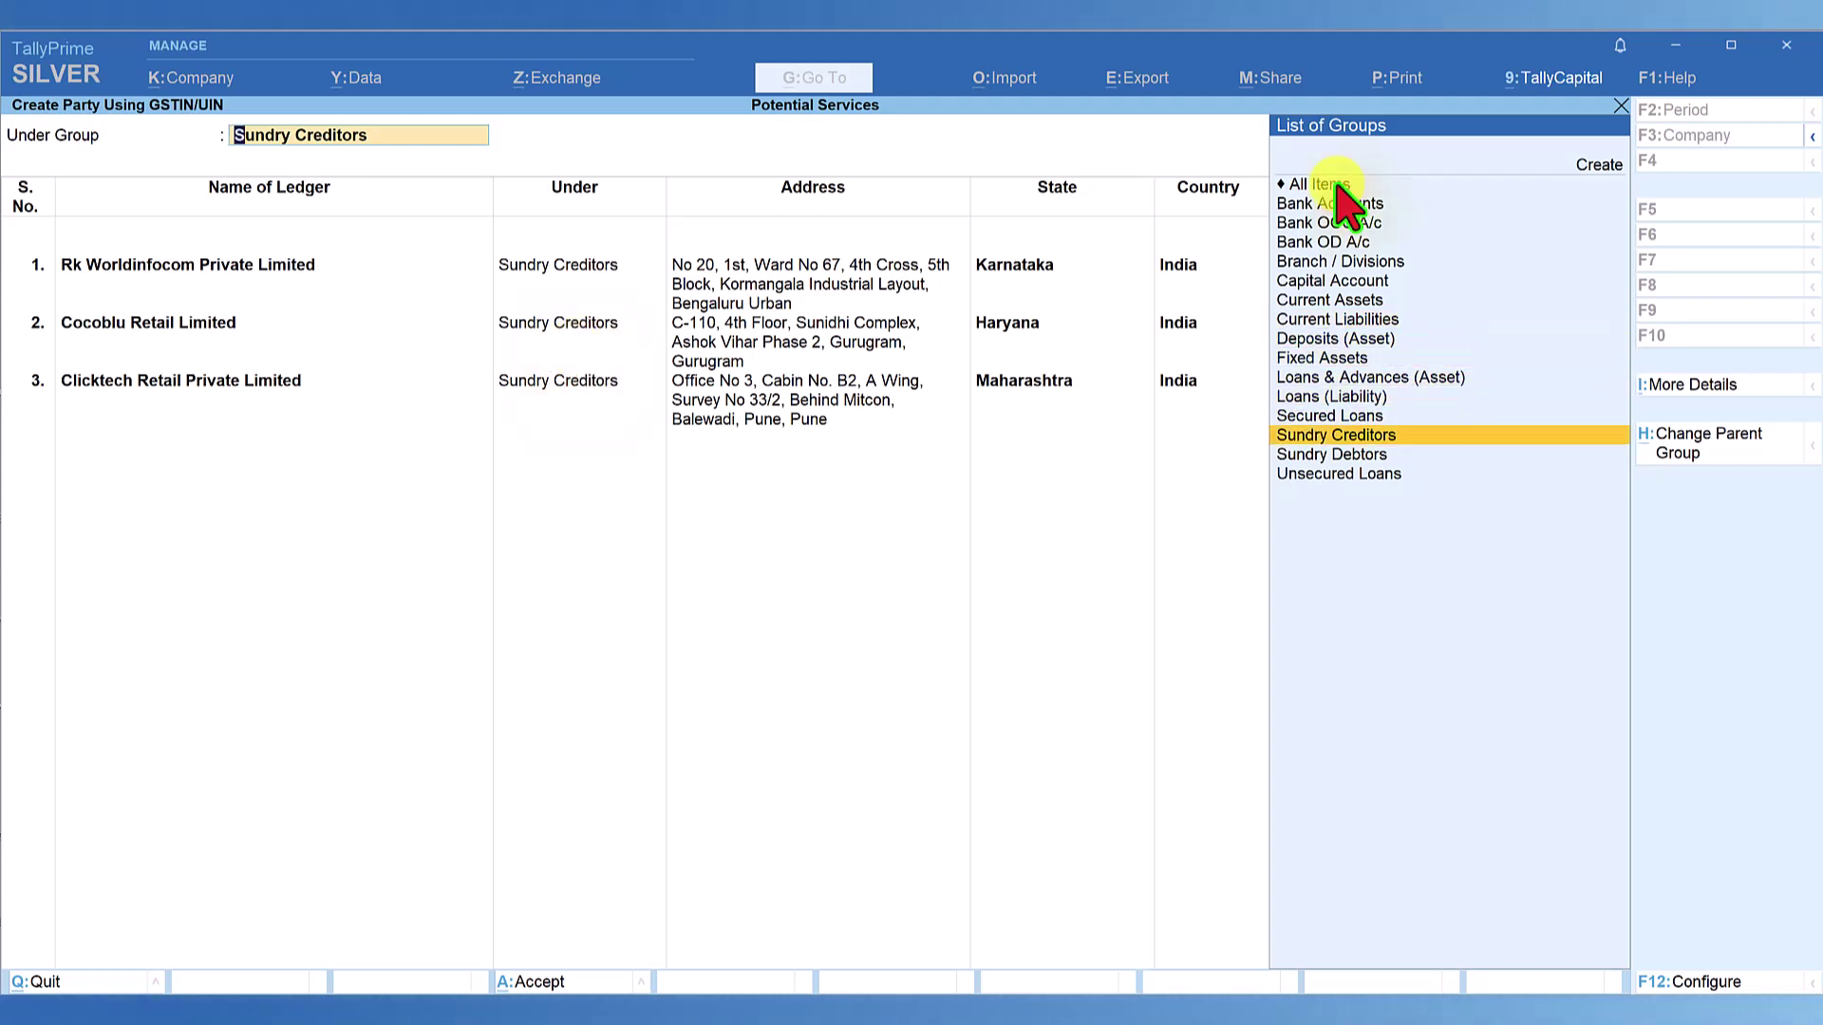
click(1339, 186)
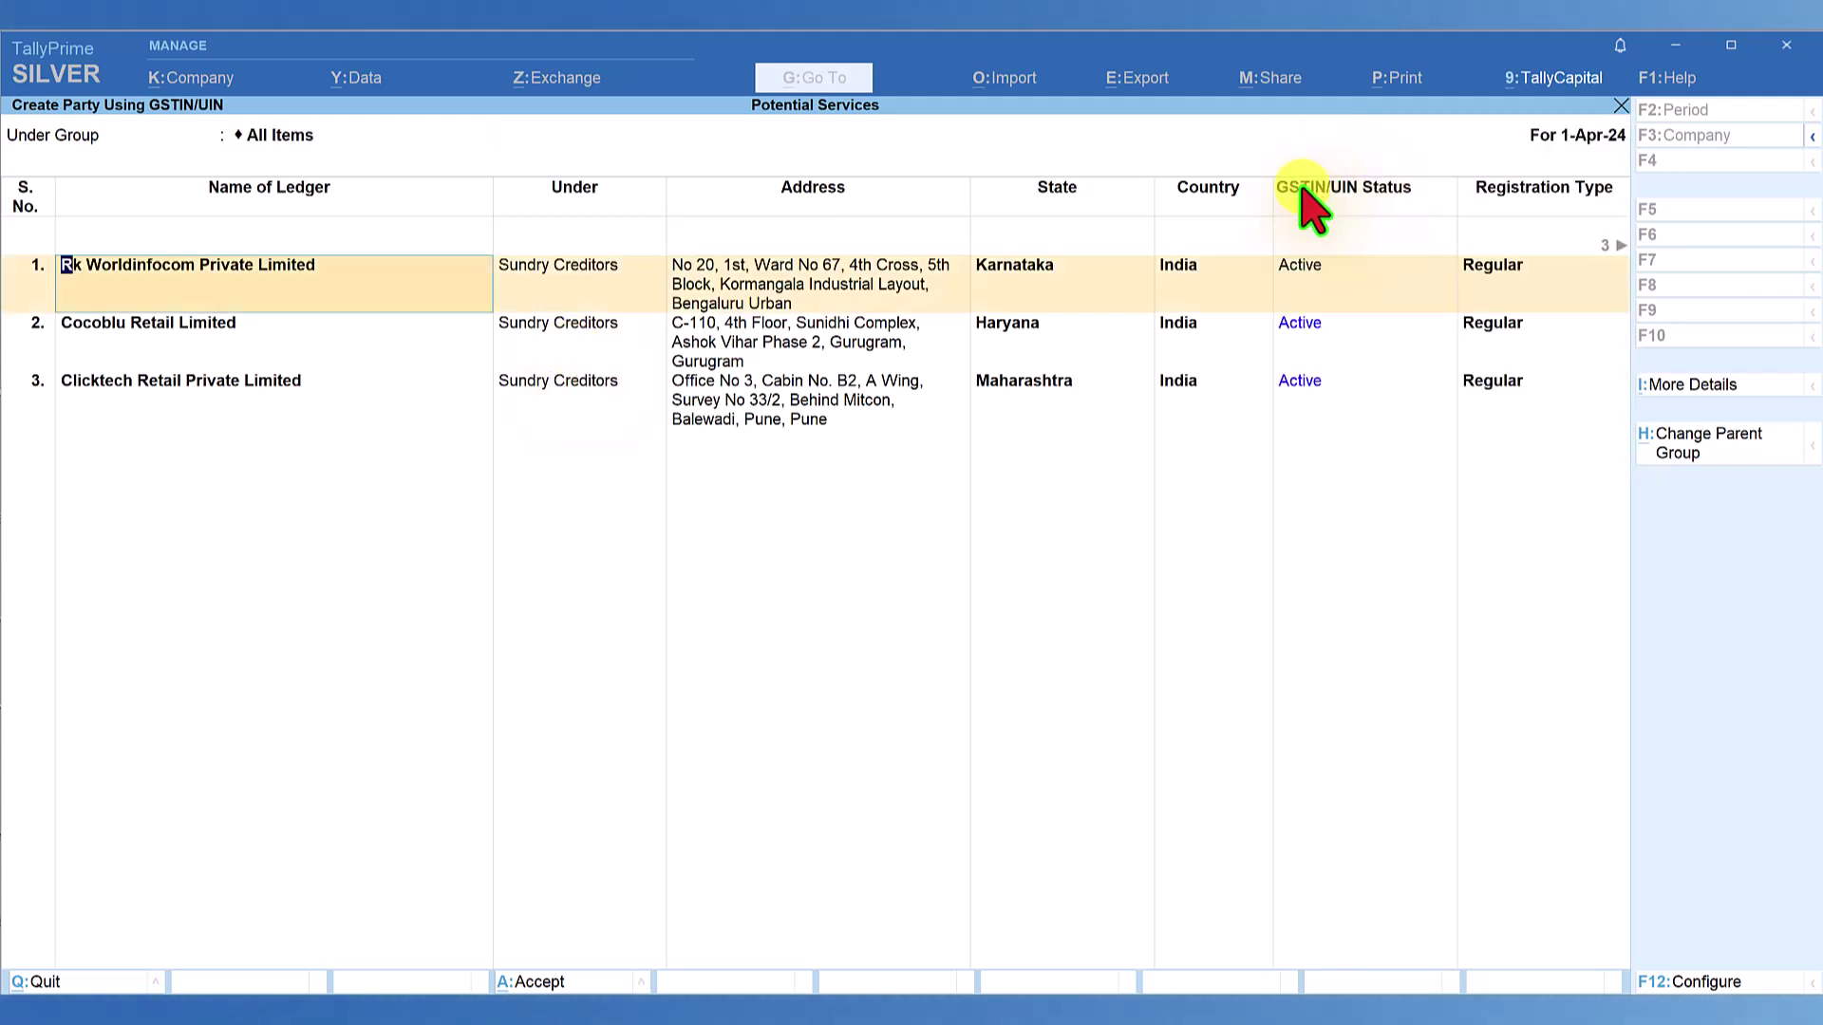
key(Return)
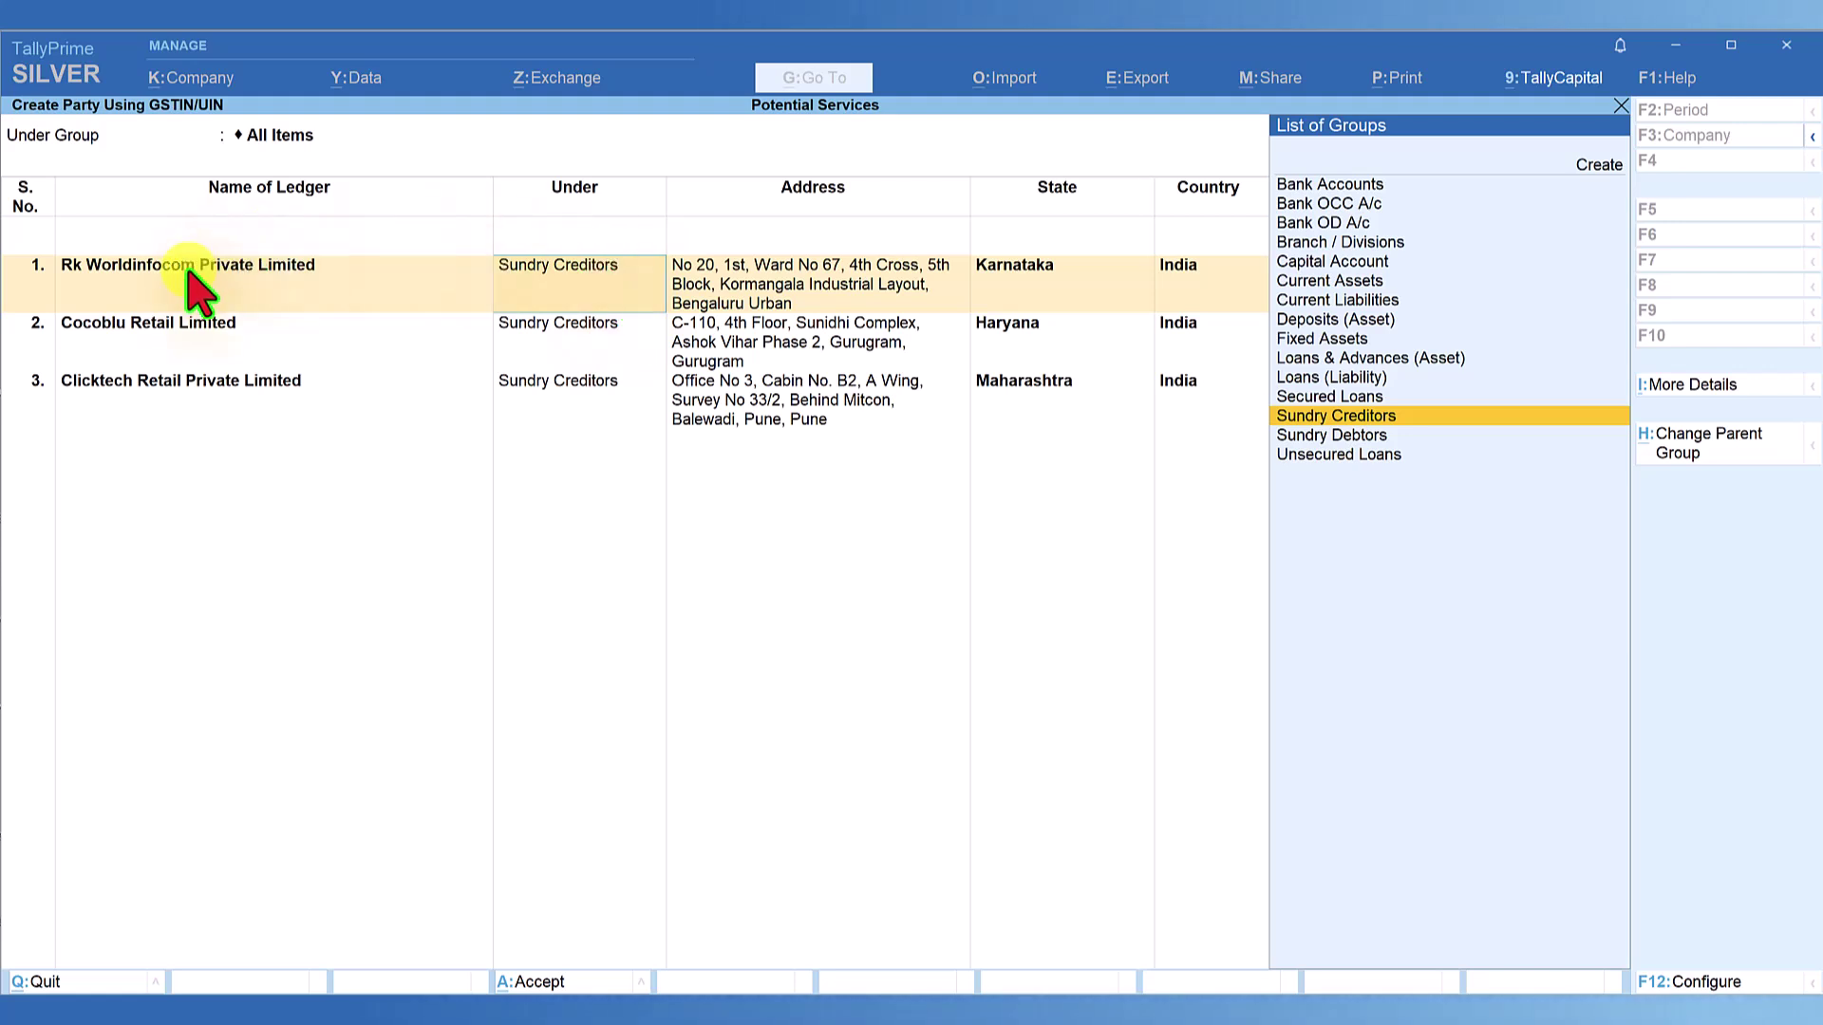
Step: Keep Karnataka and Regular registration for Rk Worldinfocom, and set Additional Info to Yes
key(Return)
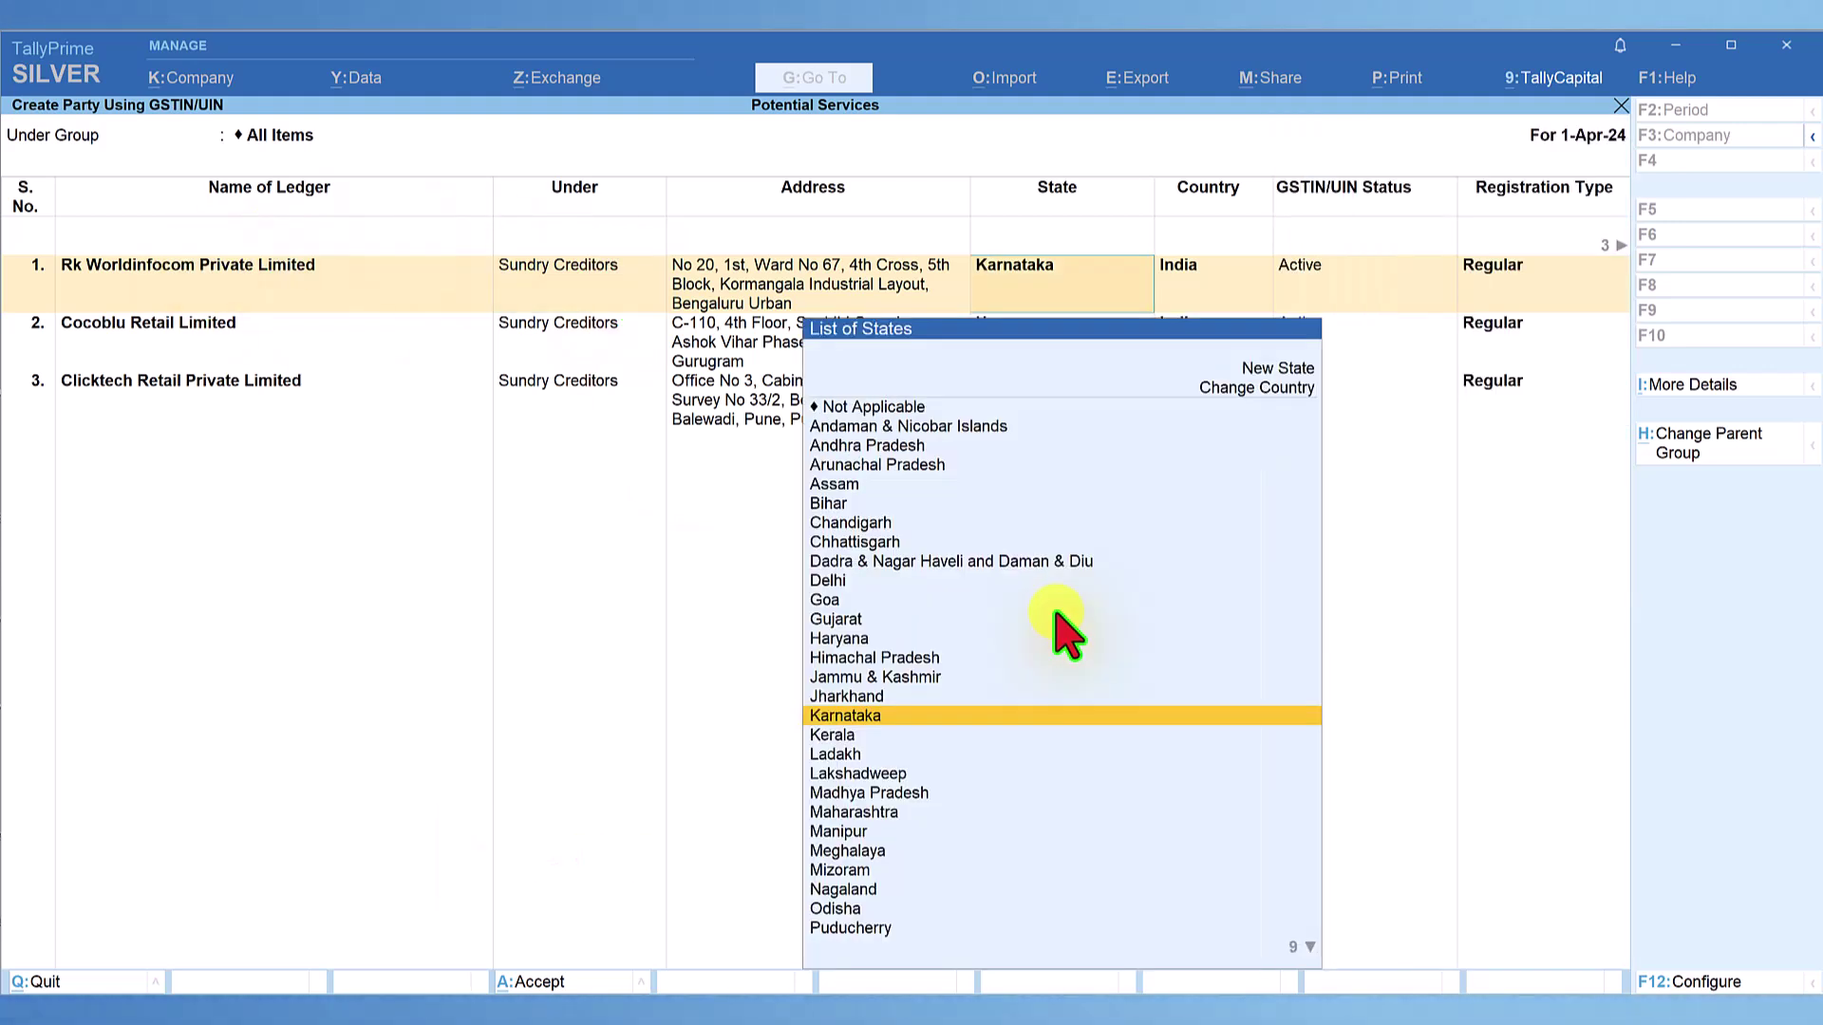
key(Return)
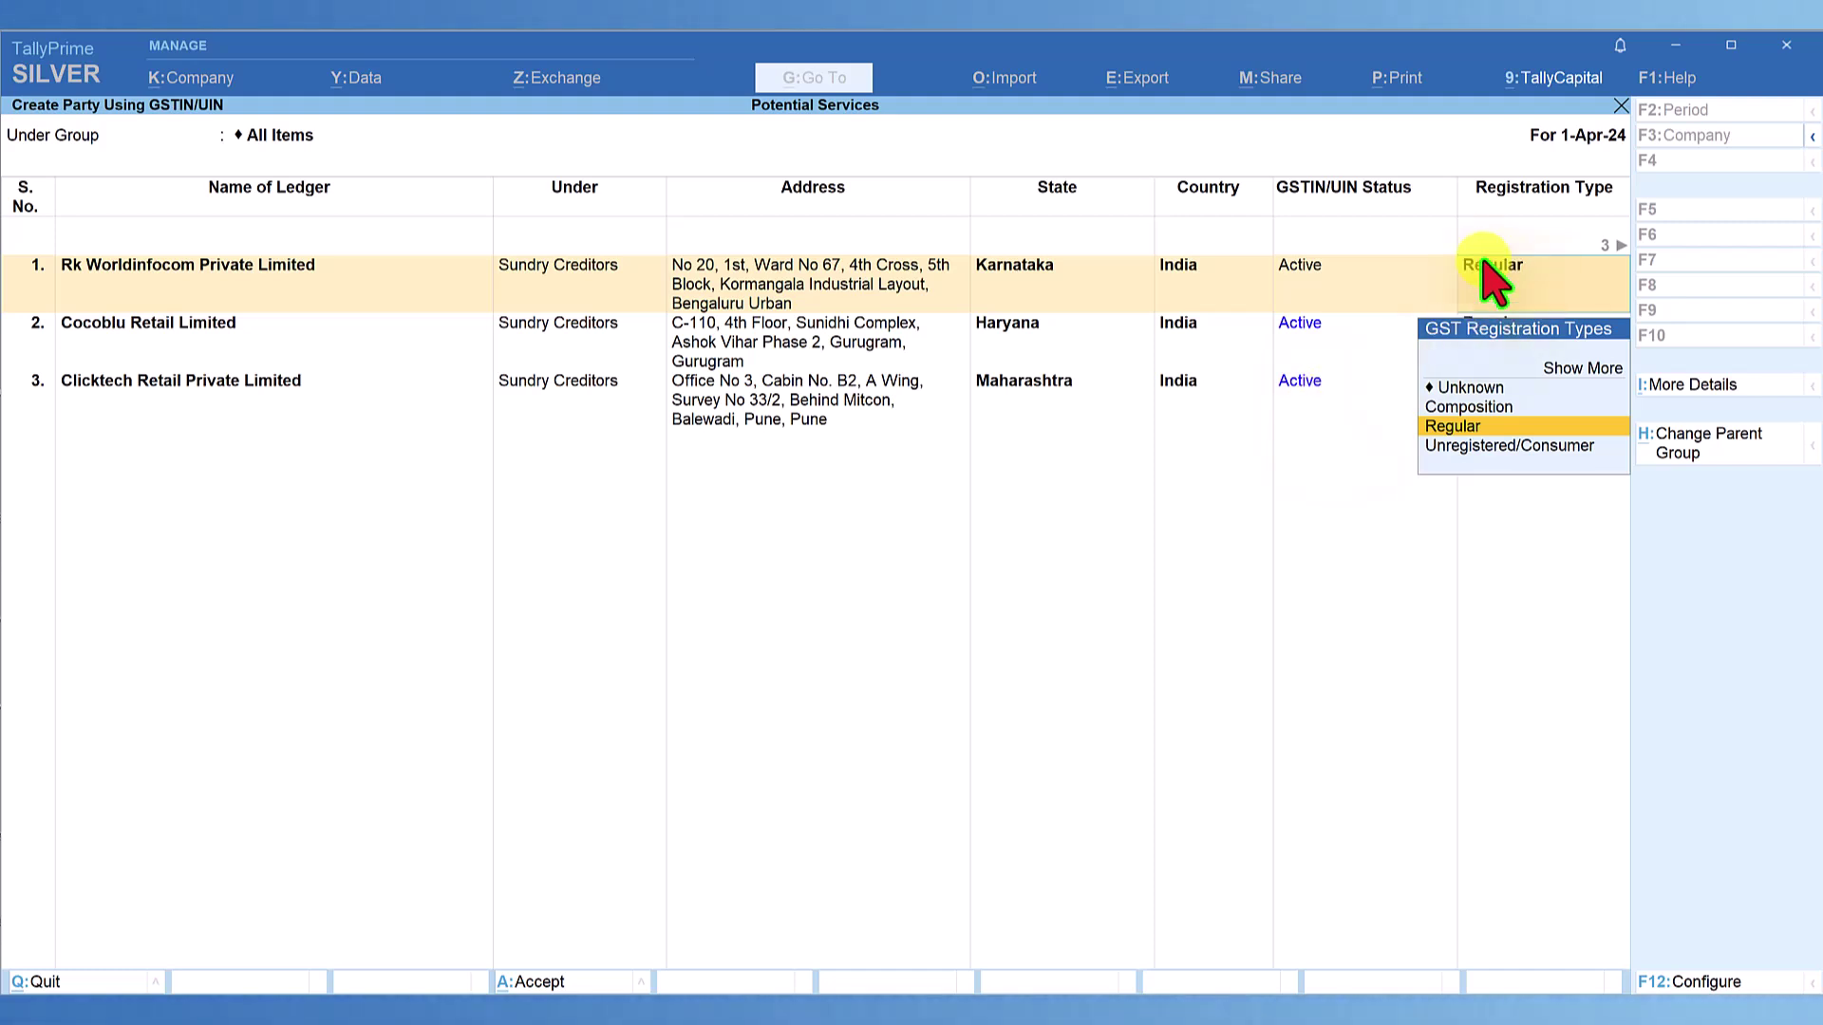
key(Return)
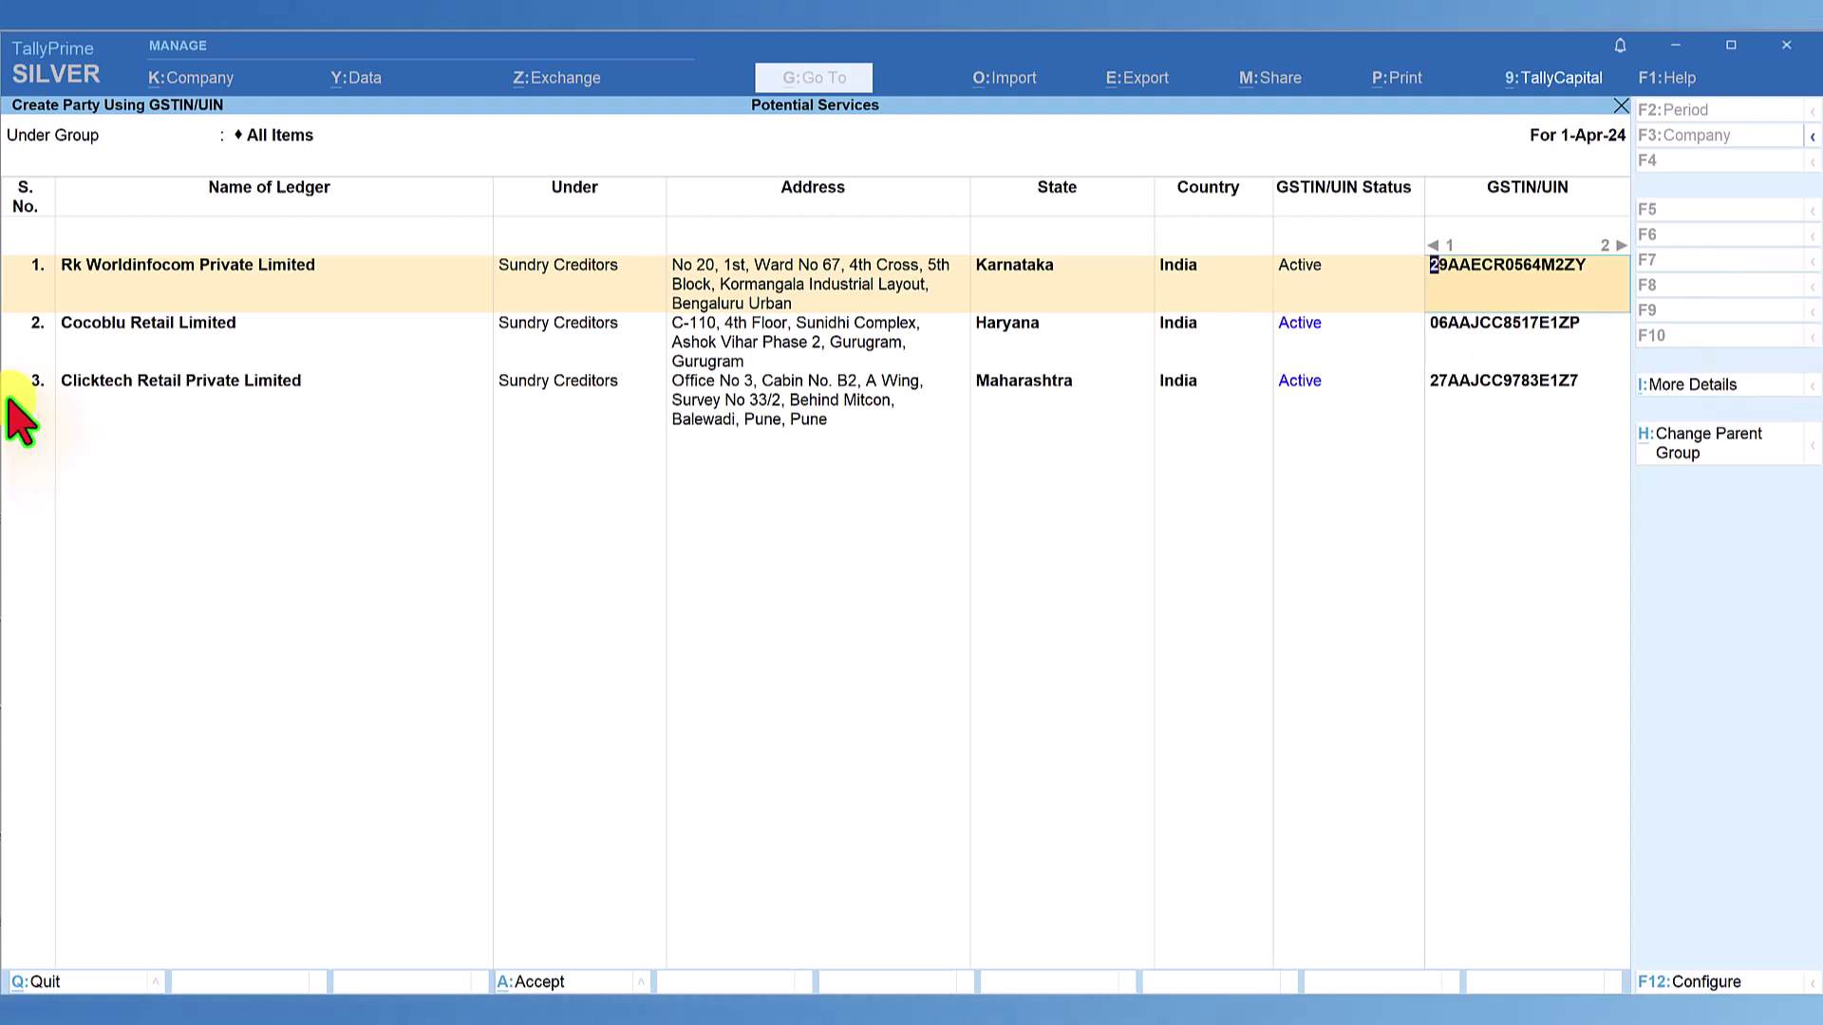
key(Return)
key(Return)
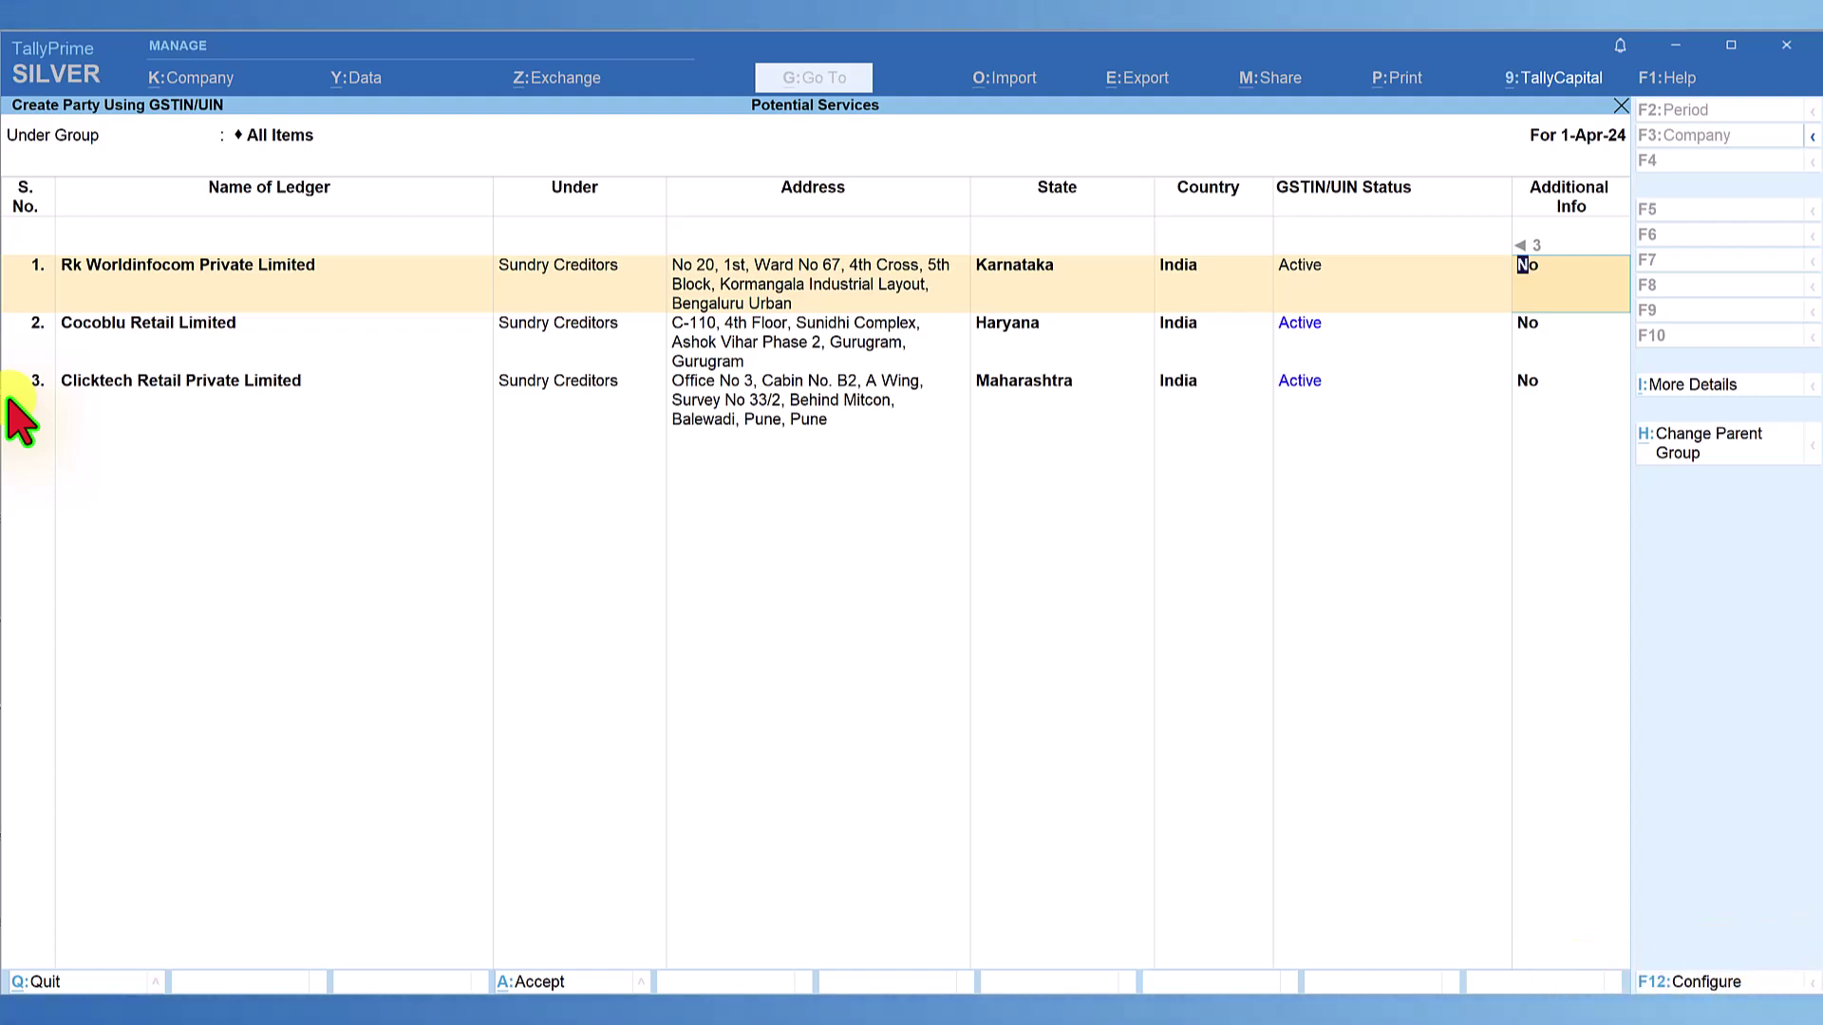
text(y)
key(Return)
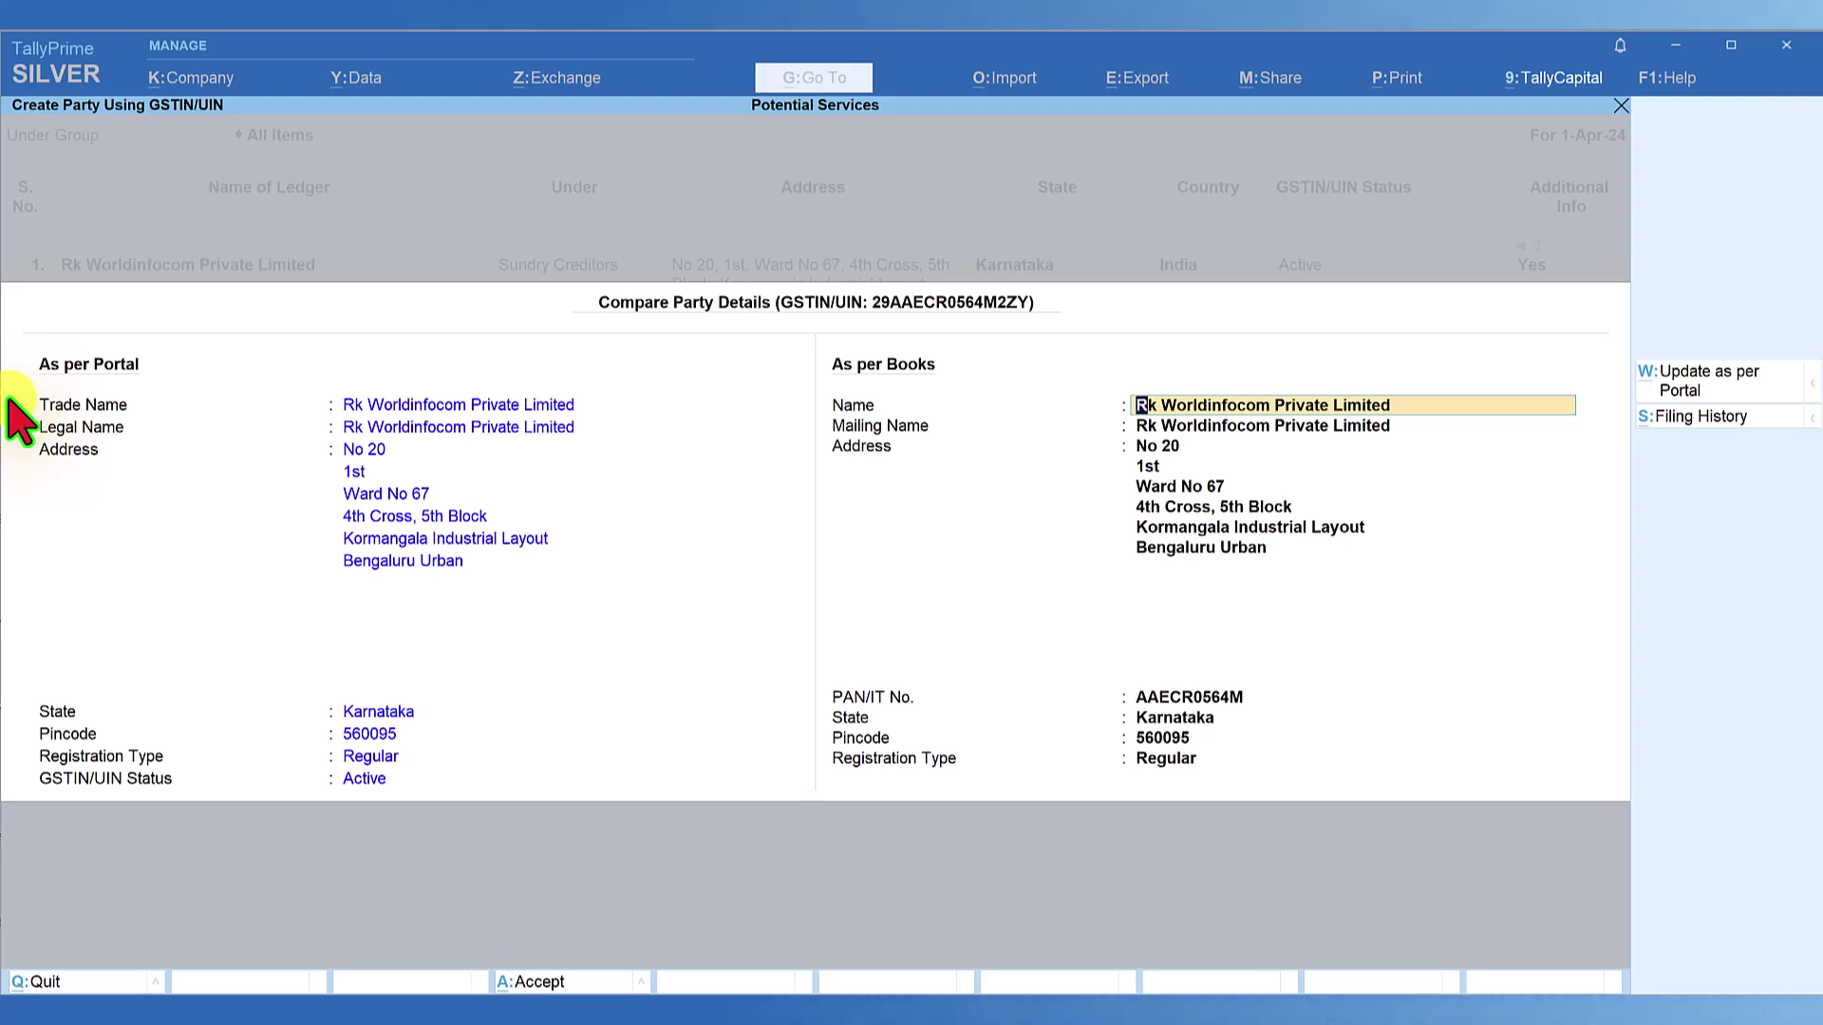
Step: Look over Rk Worldinfocom's GST filing history, then return to the party list
click(1696, 418)
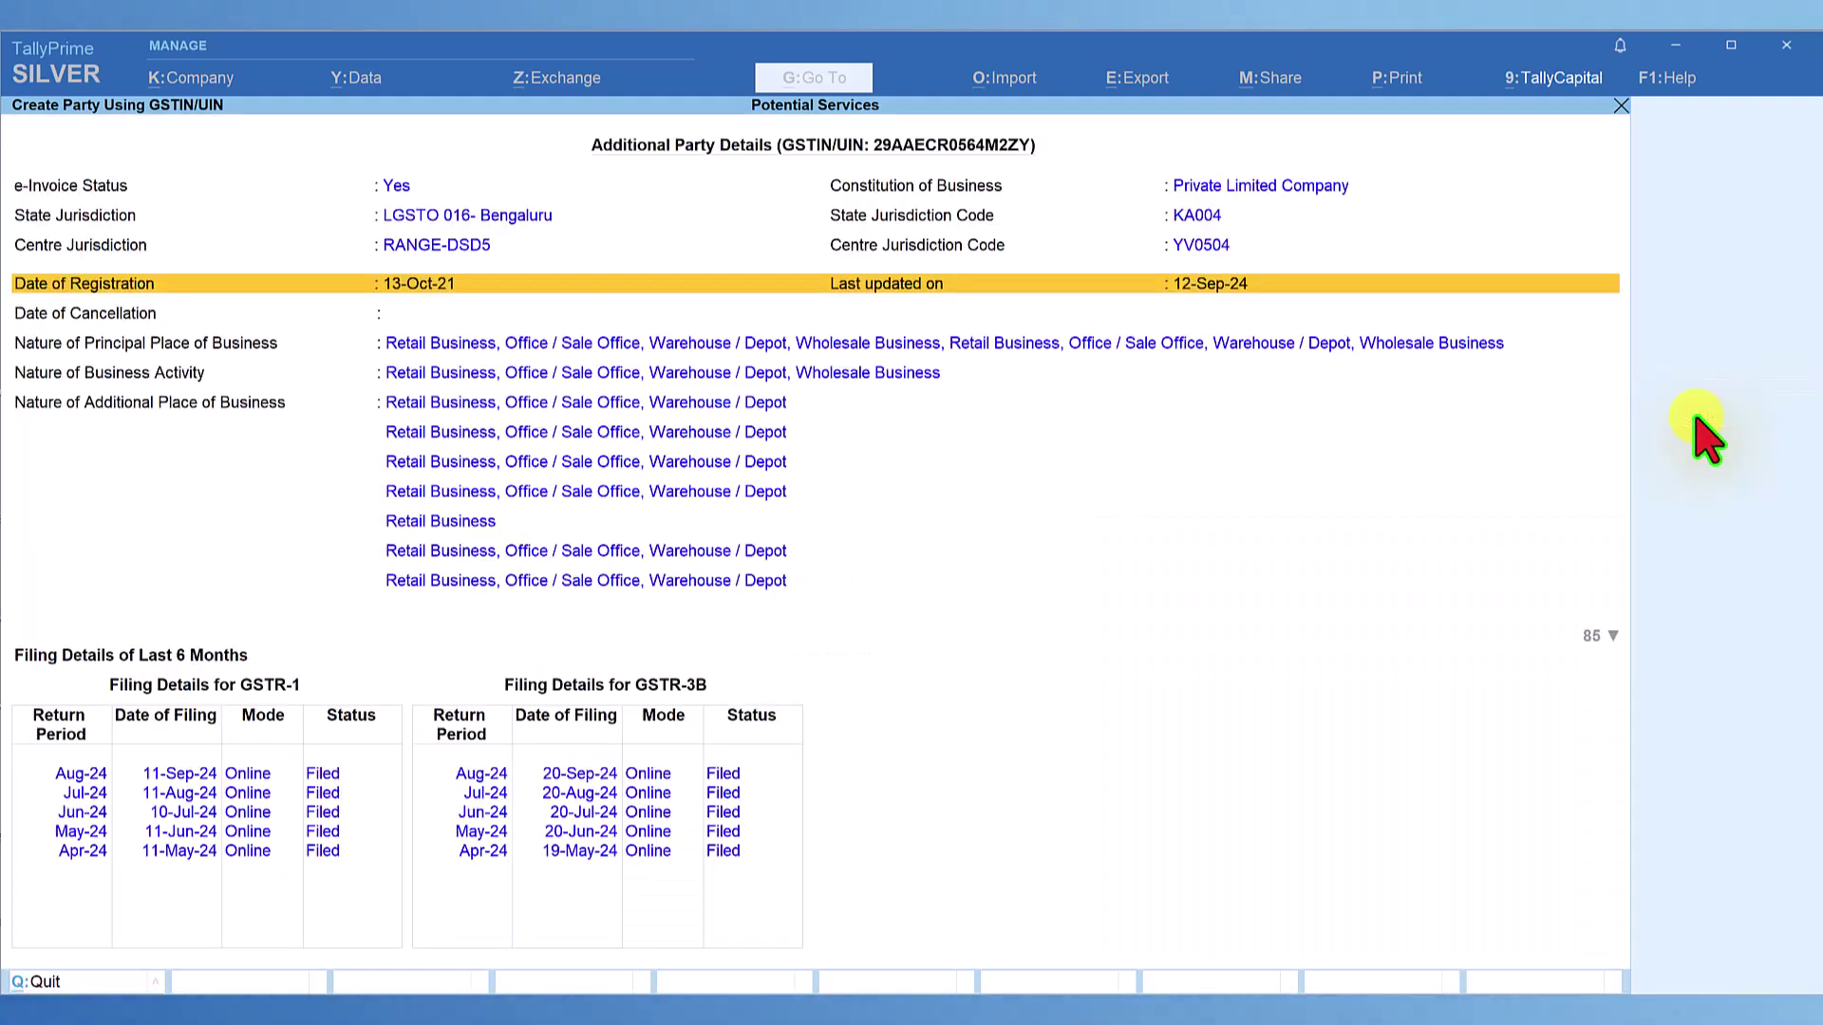
key(Escape)
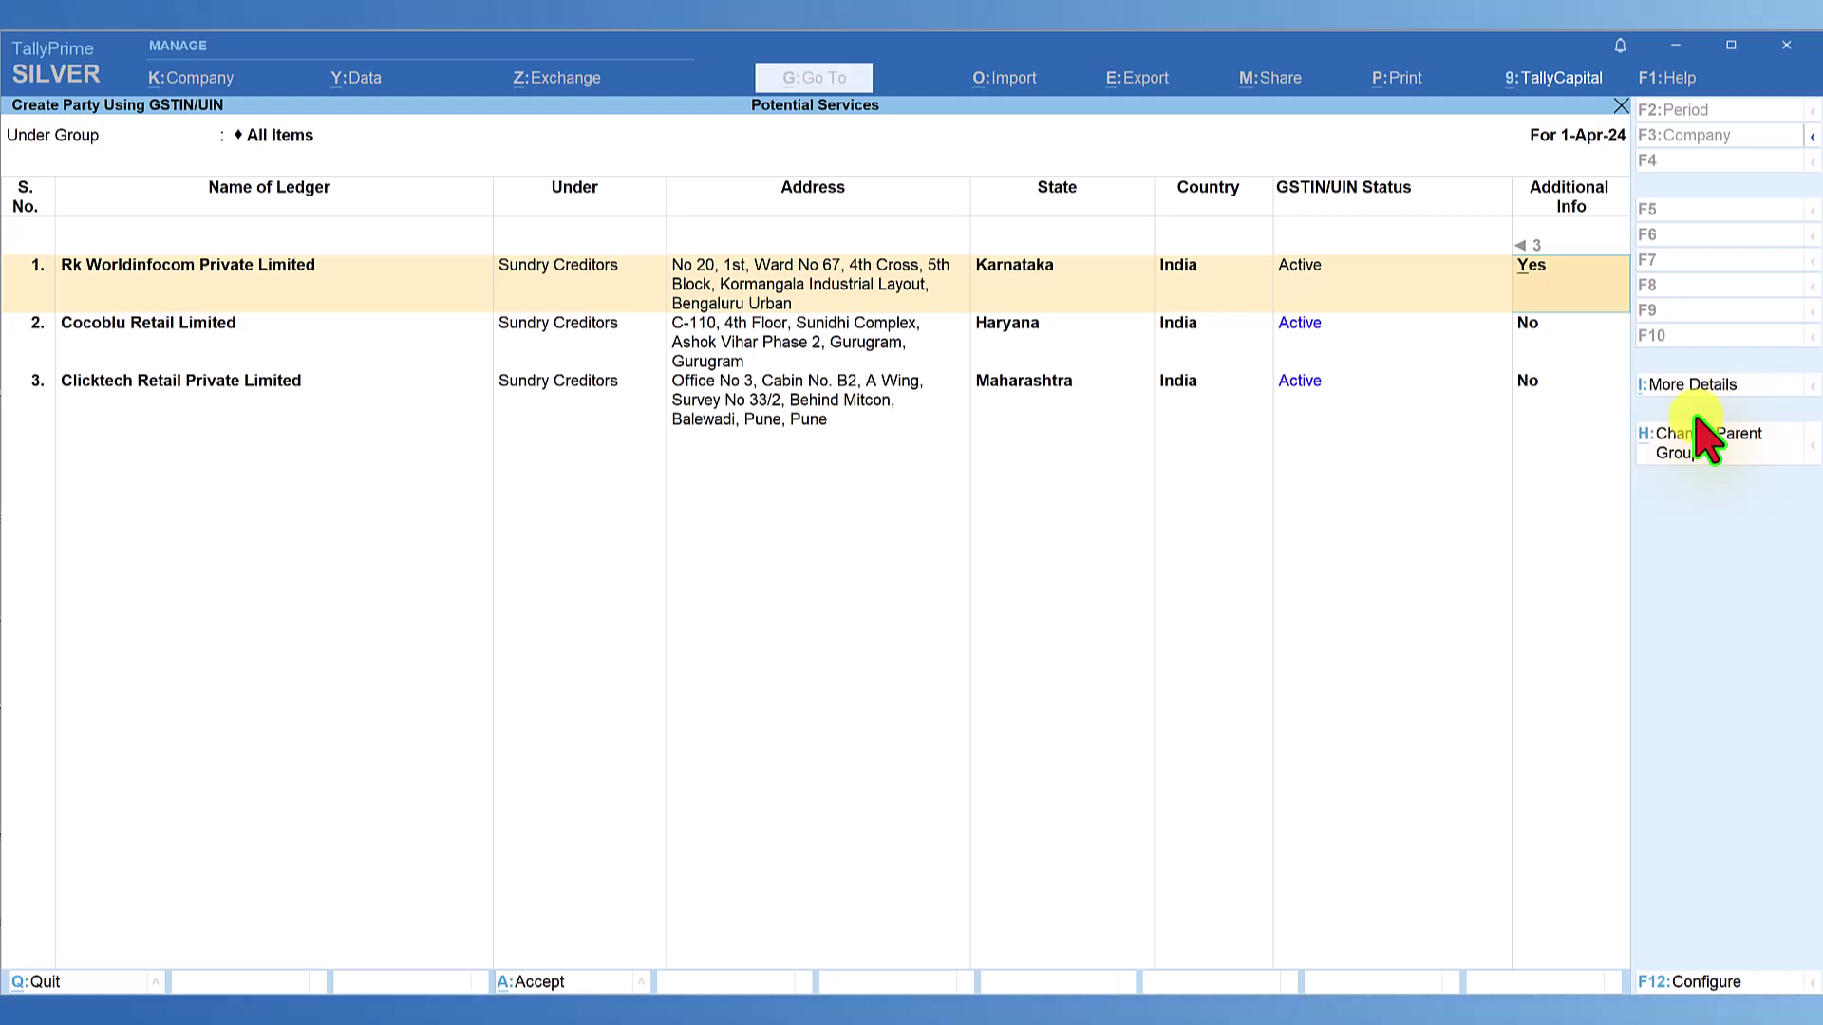
Step: Close the three-party list to get an empty Specify GSTINs/UINs list
key(Escape)
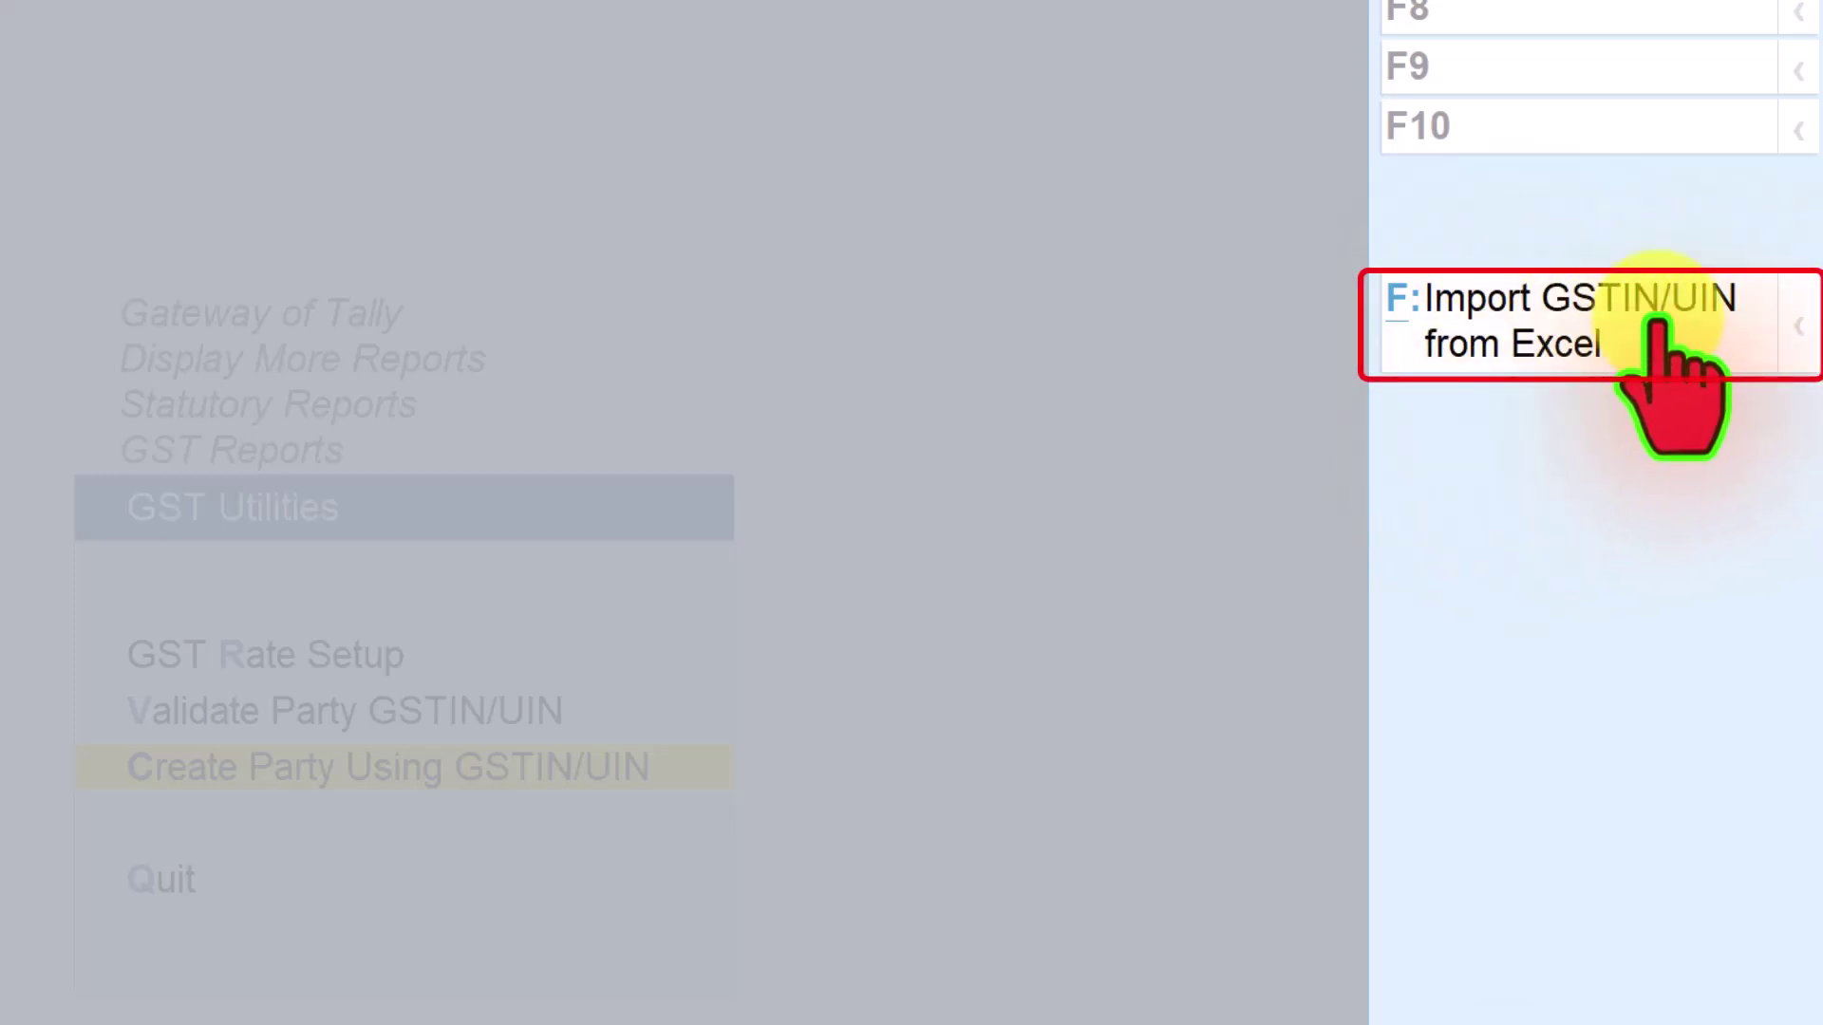
Step: Start the Excel GSTIN import and browse to the D:\GSTIN folder
click(1576, 315)
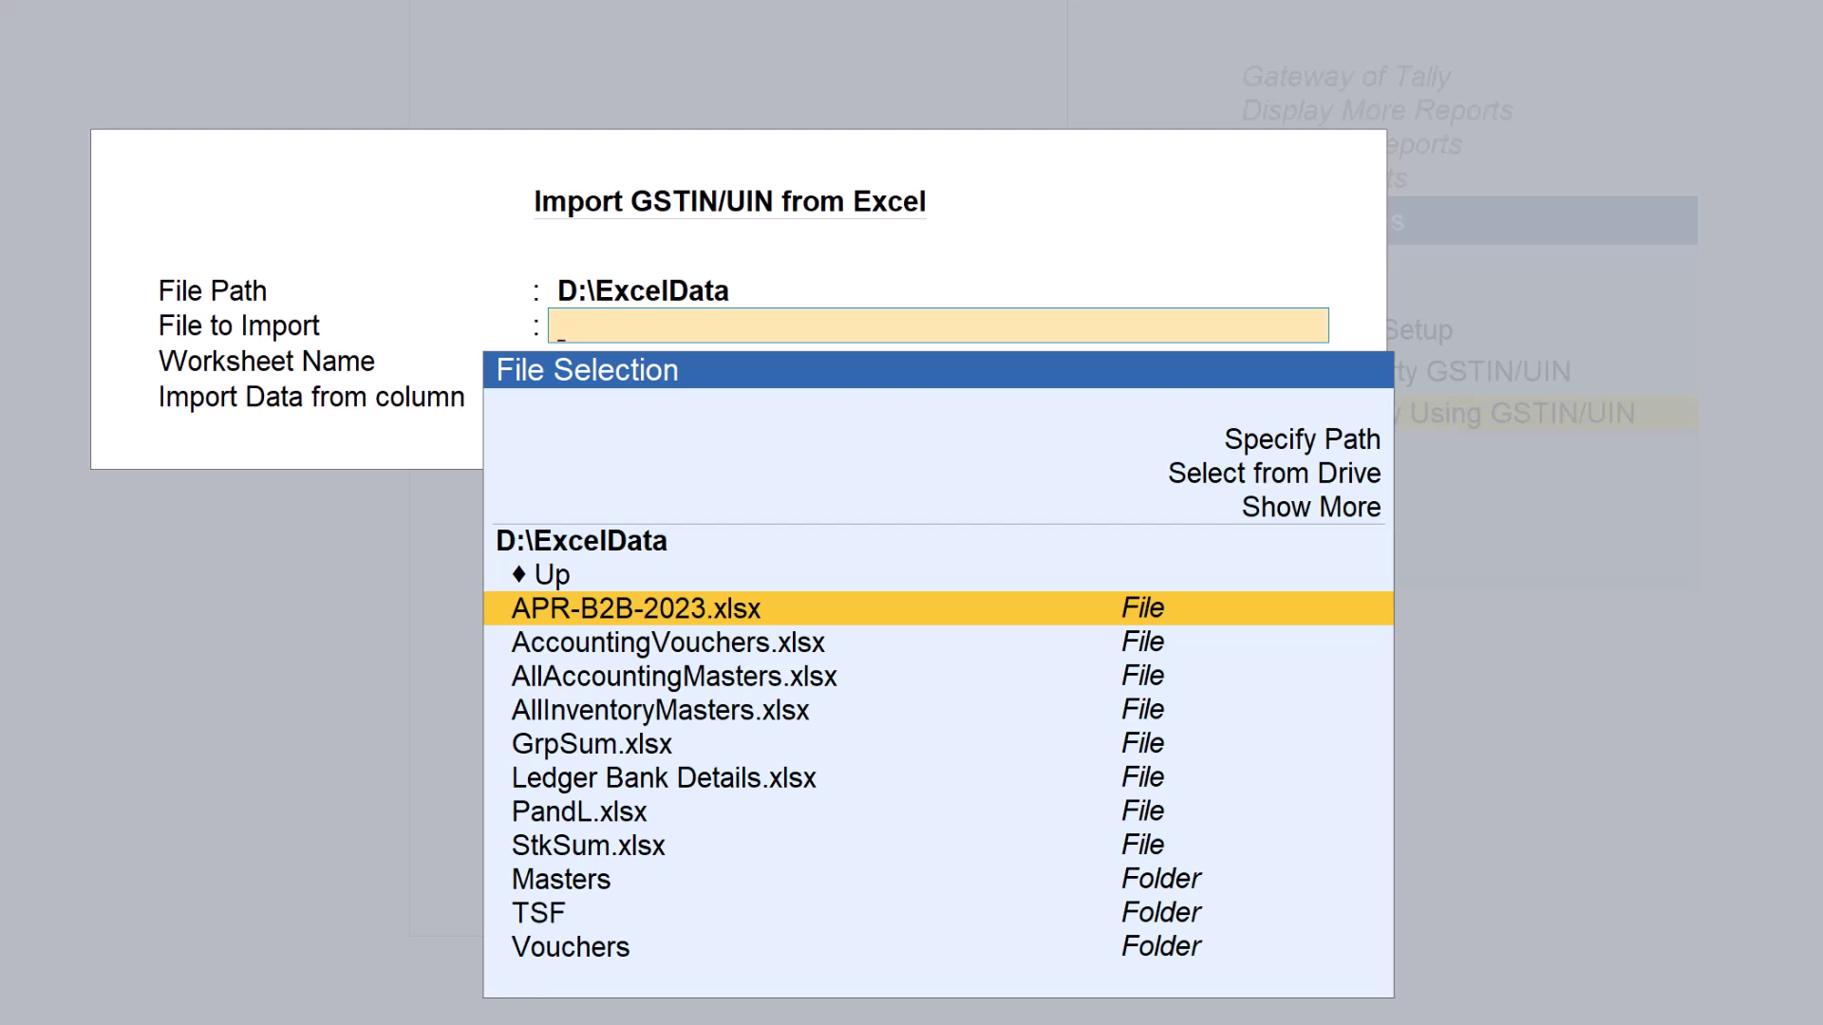
key(Up)
key(Up)
key(Up)
key(Up)
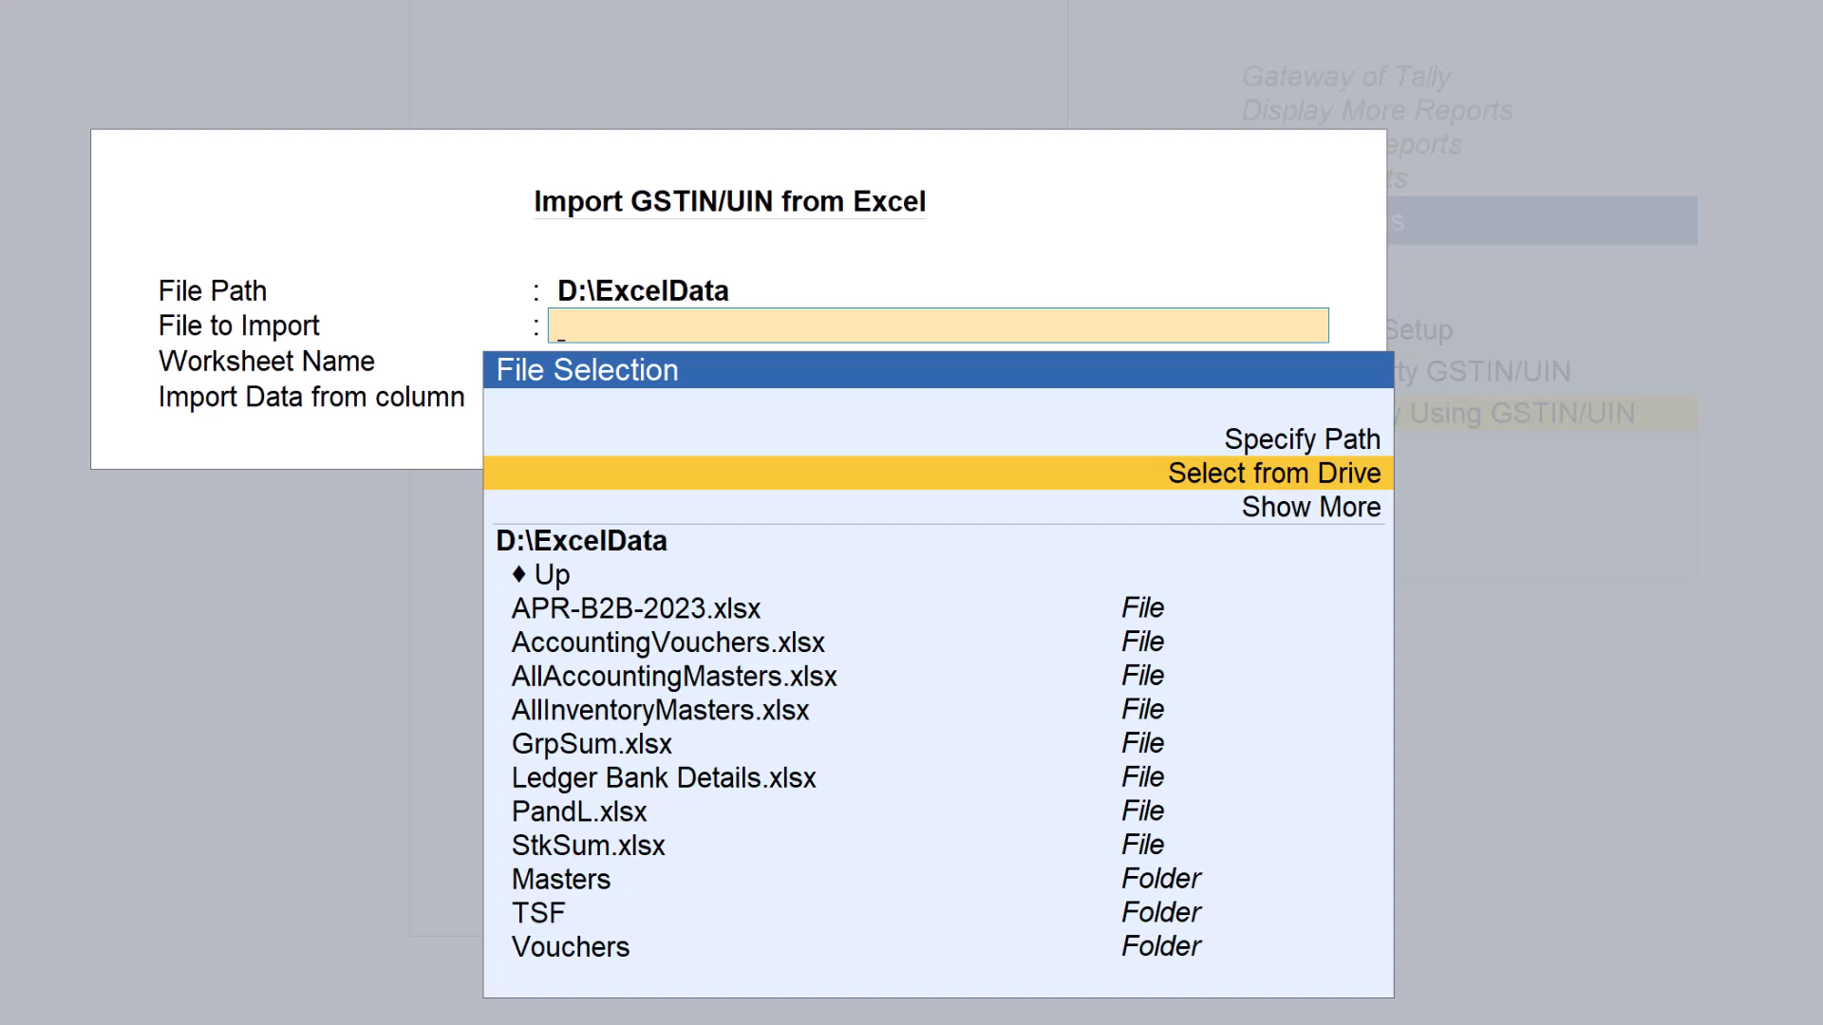
key(Return)
key(Down)
key(Return)
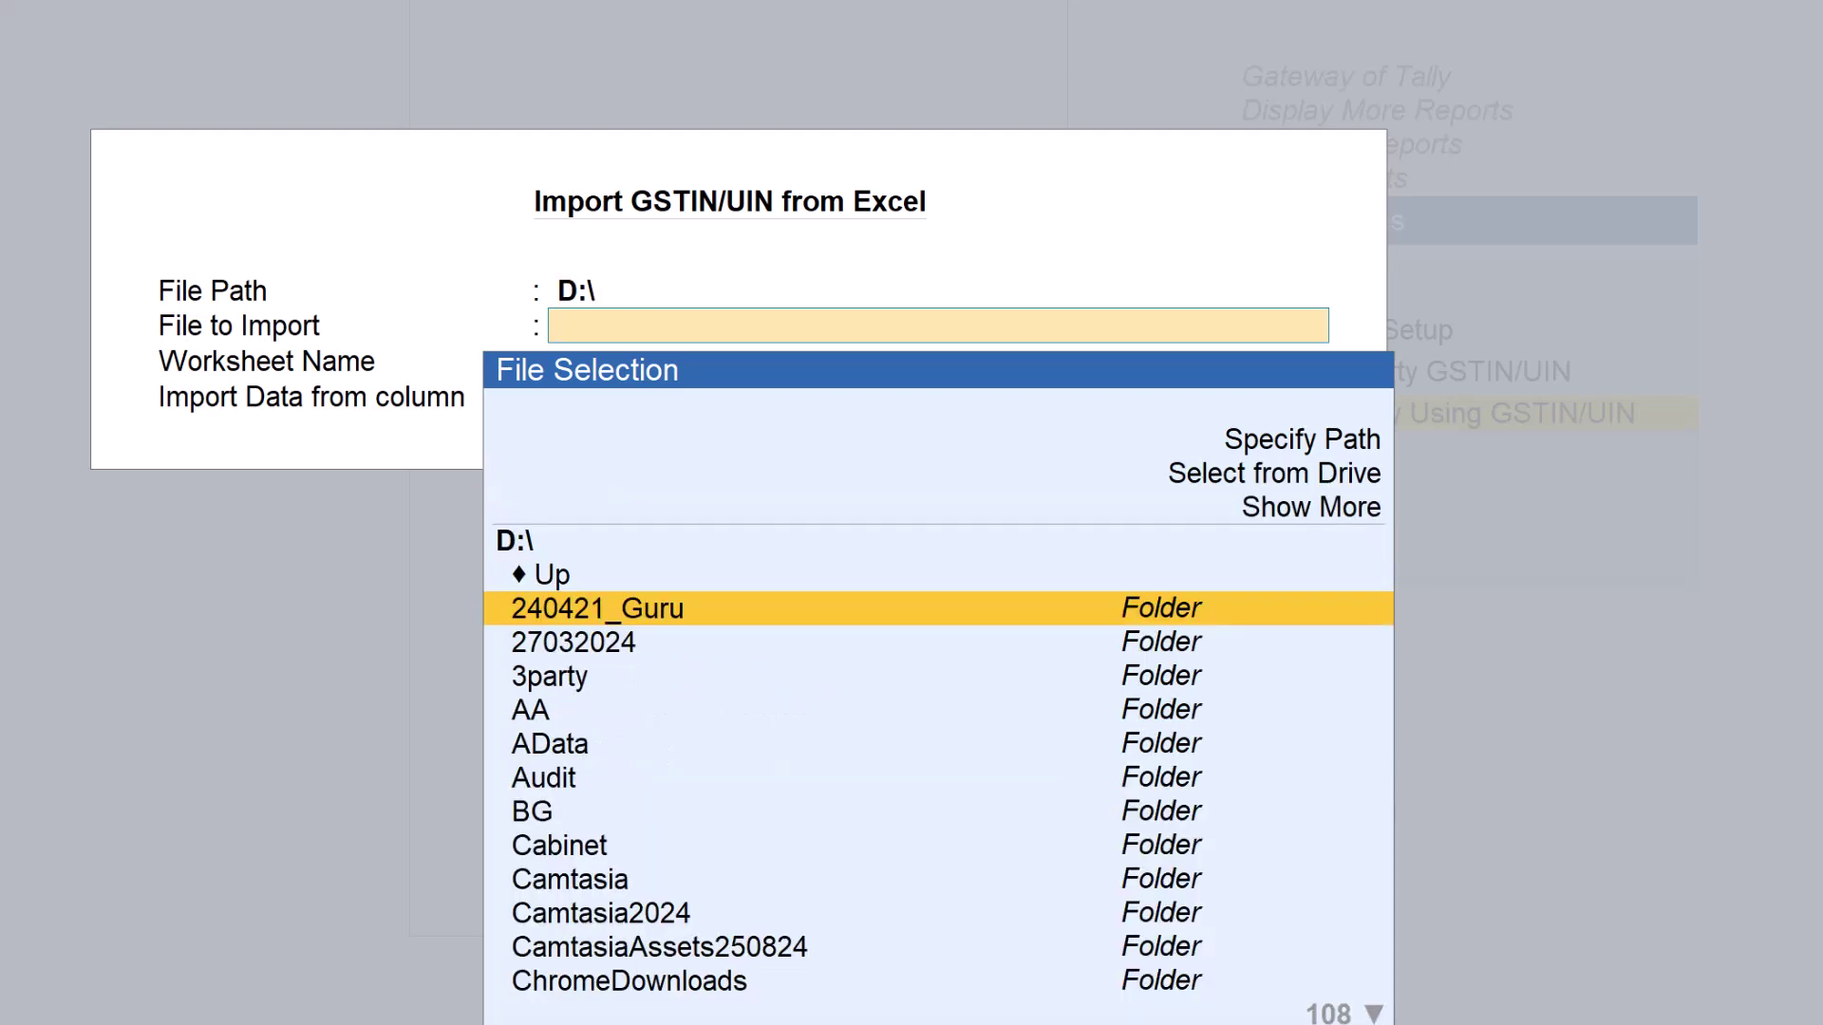
text(gs)
key(Down)
key(Down)
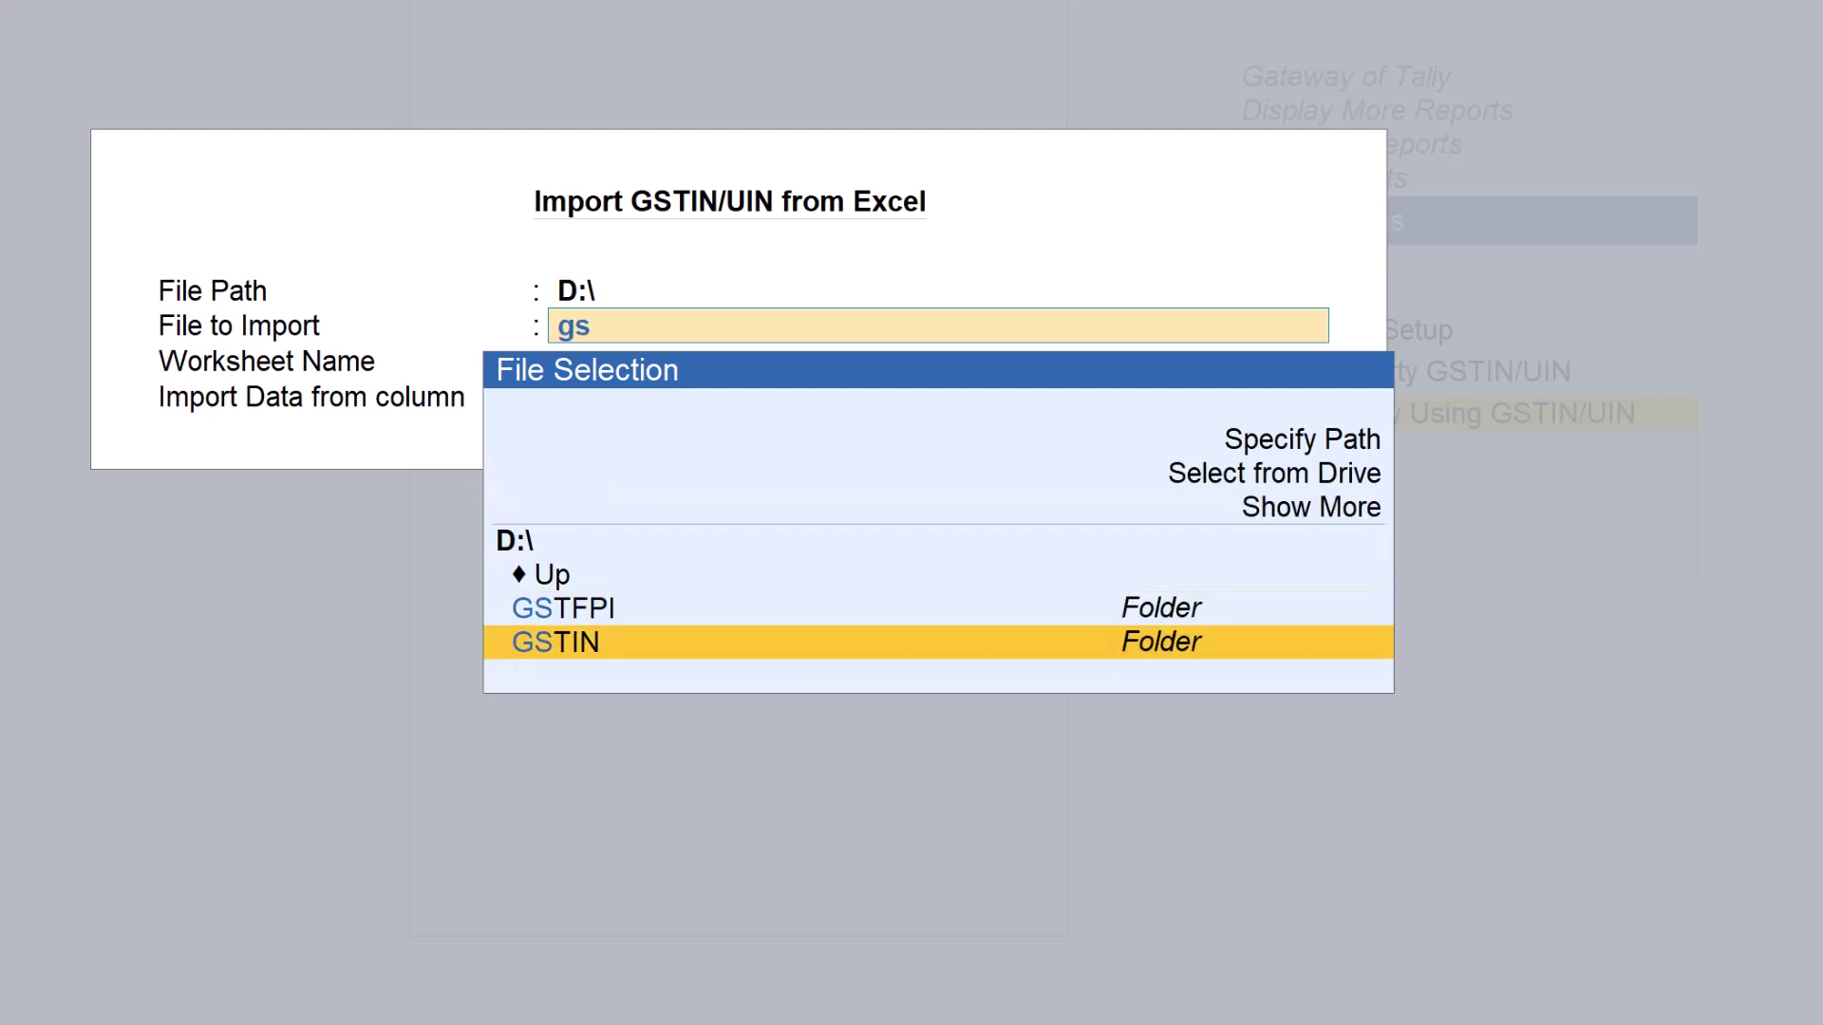
key(Return)
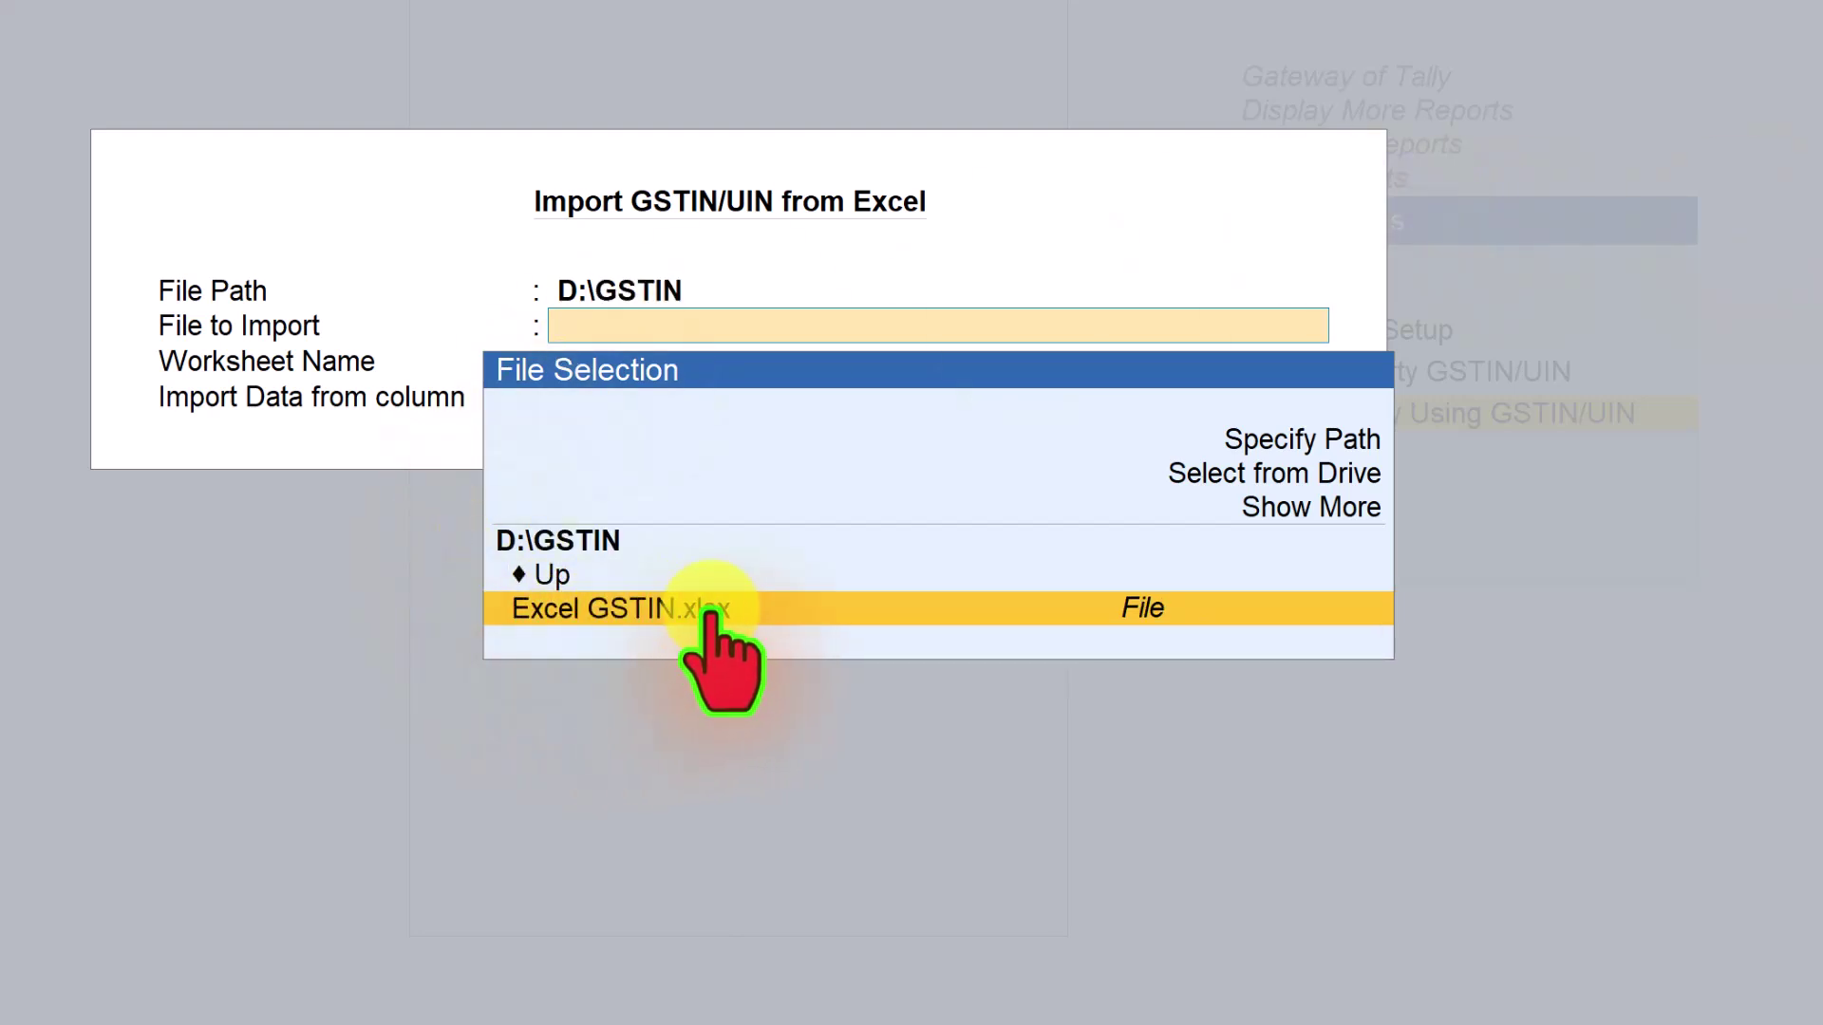
Step: Import column A of the GSTIN worksheet from Excel GSTIN.xlsx
click(1178, 610)
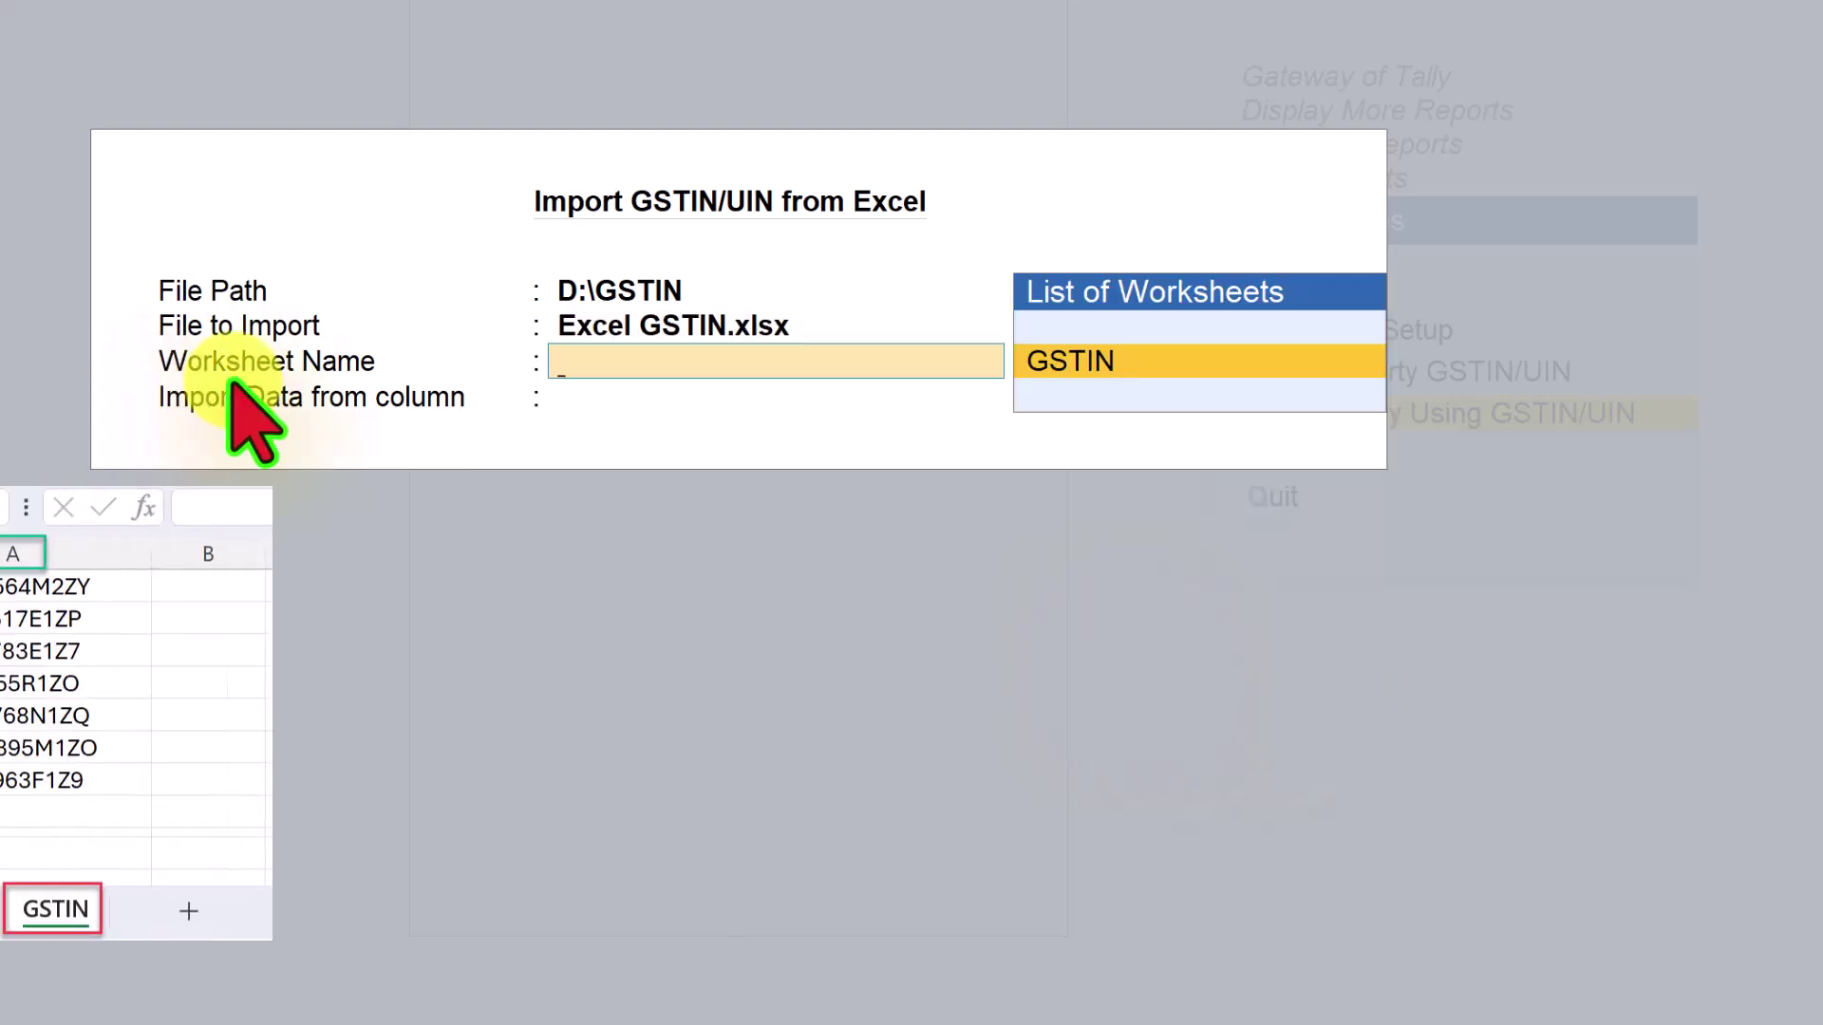
click(1071, 366)
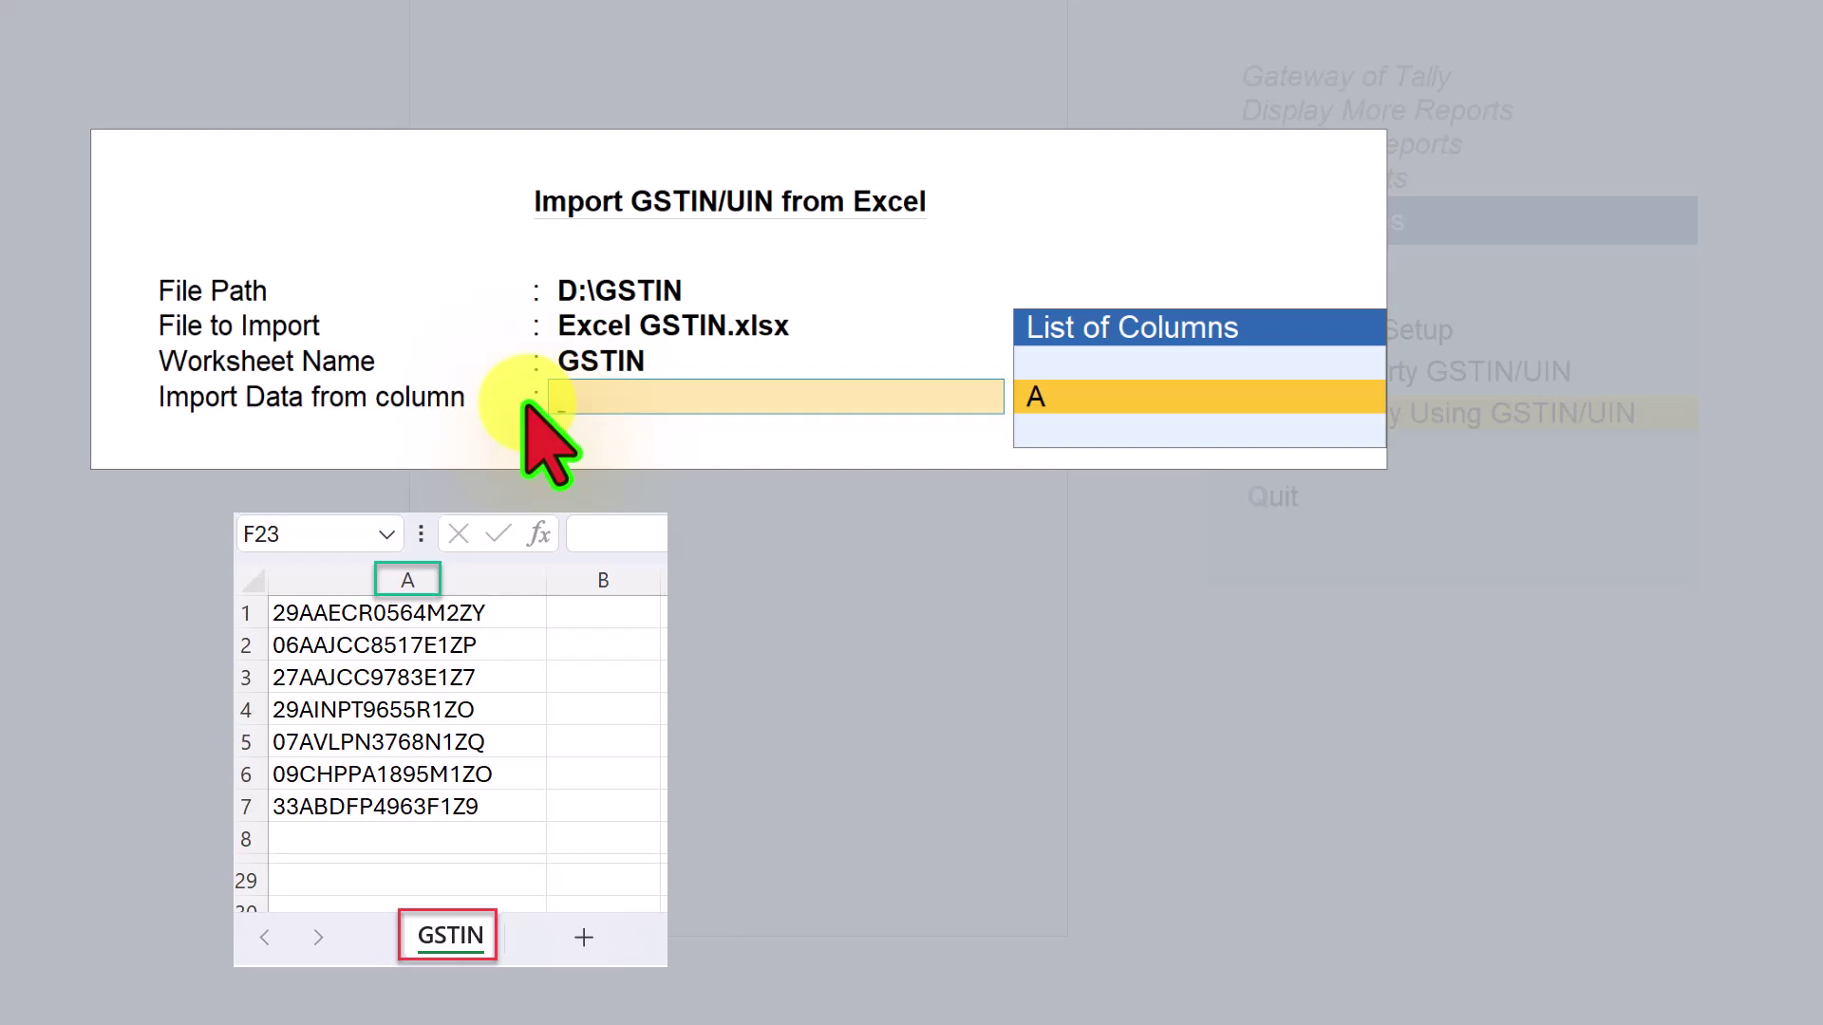
key(Return)
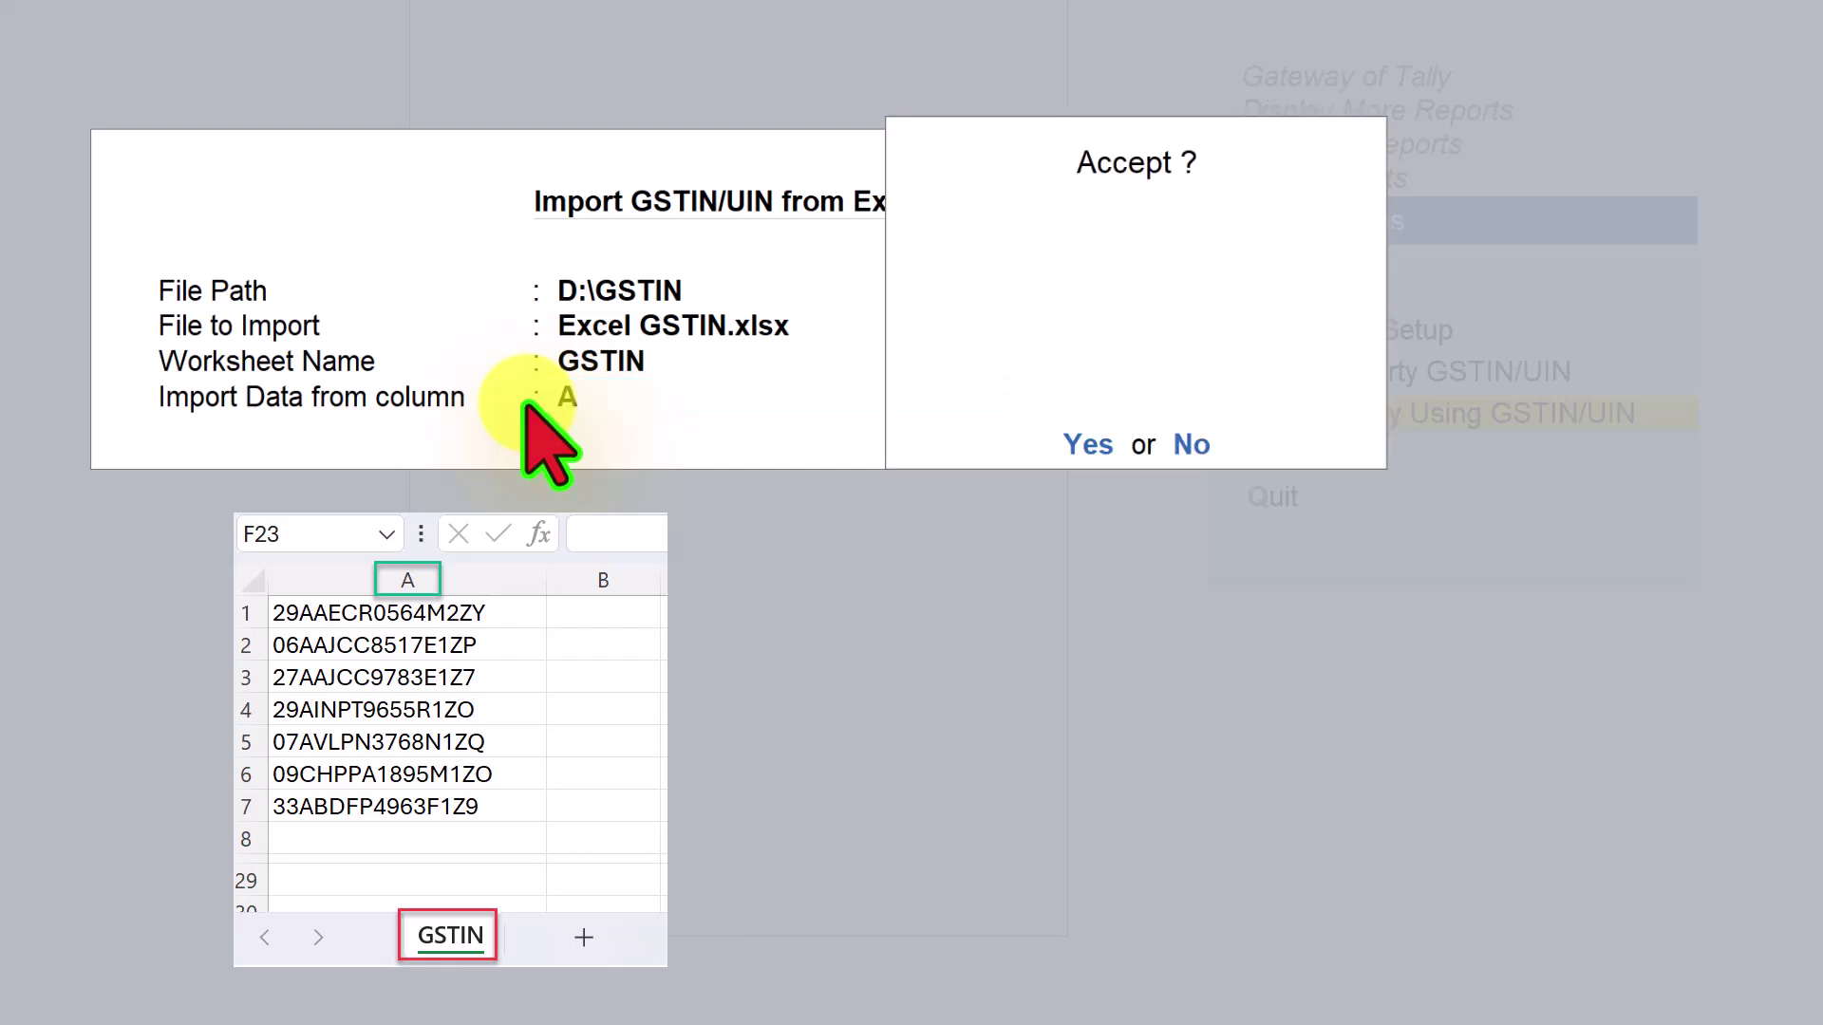
key(Return)
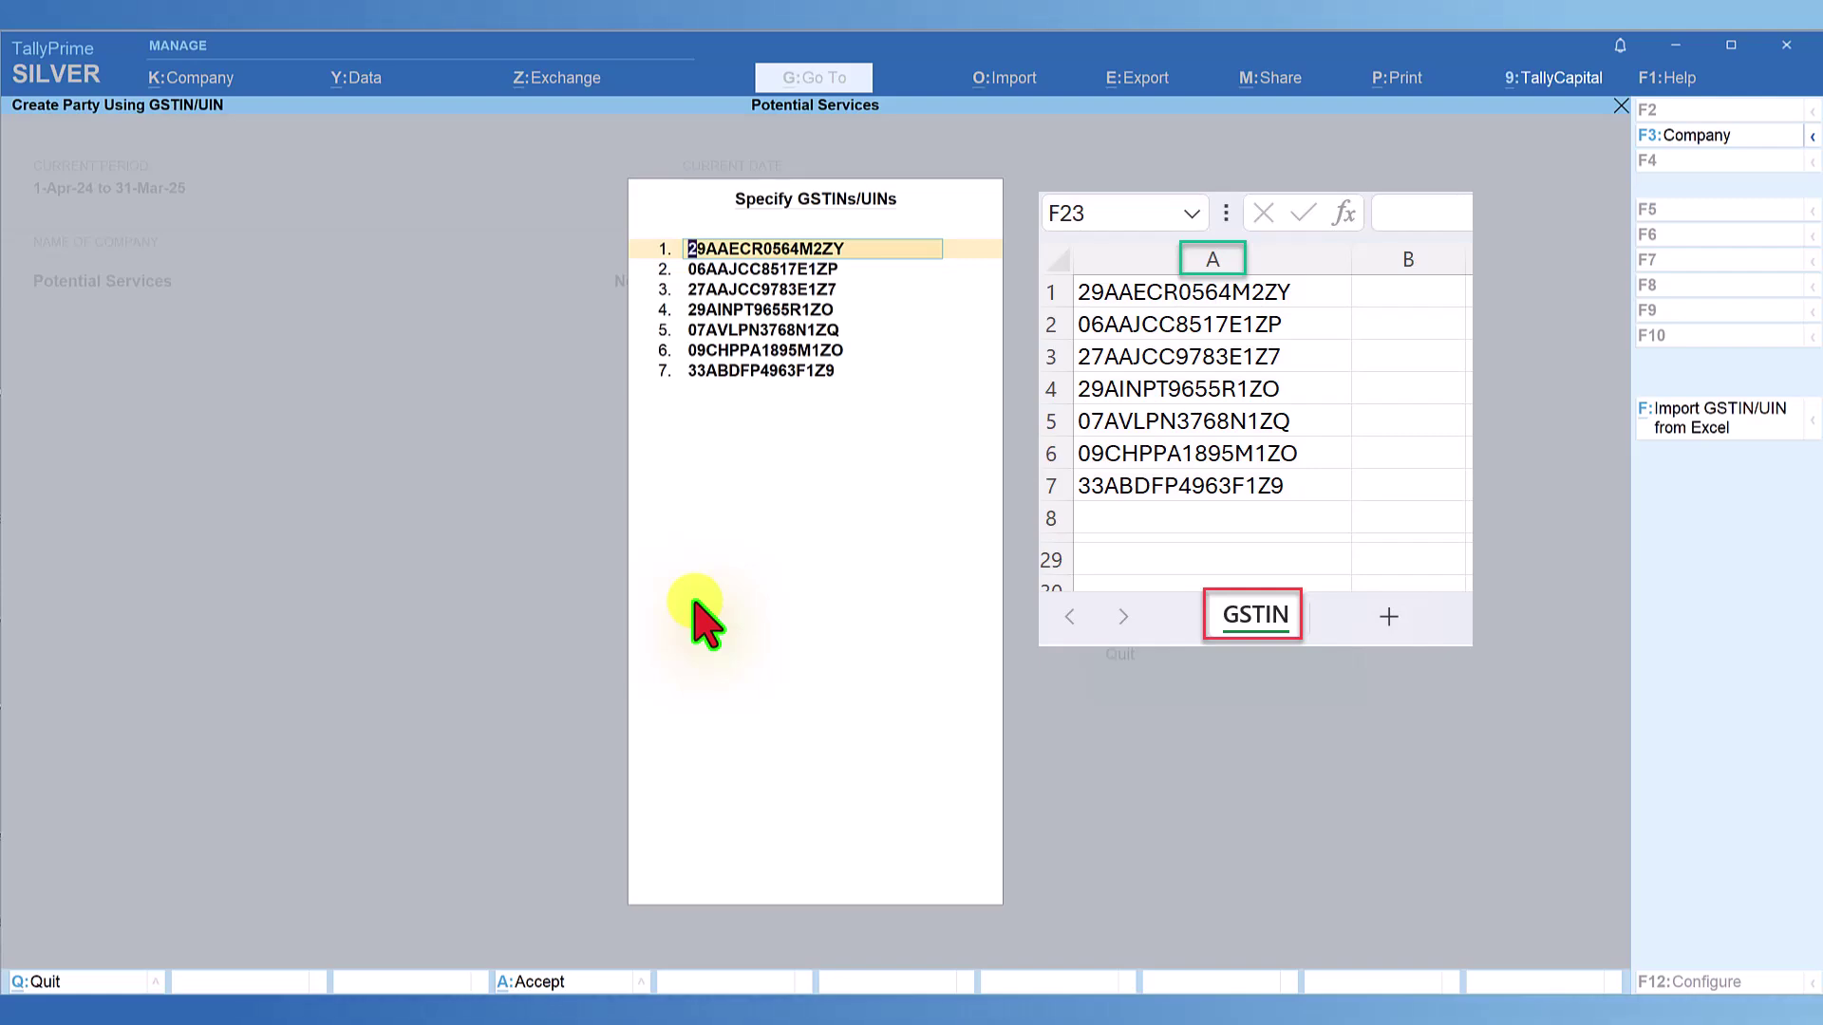
Step: Accept the seven imported GSTINs and save them as Sundry Debtors party ledgers
key(ctrl+a)
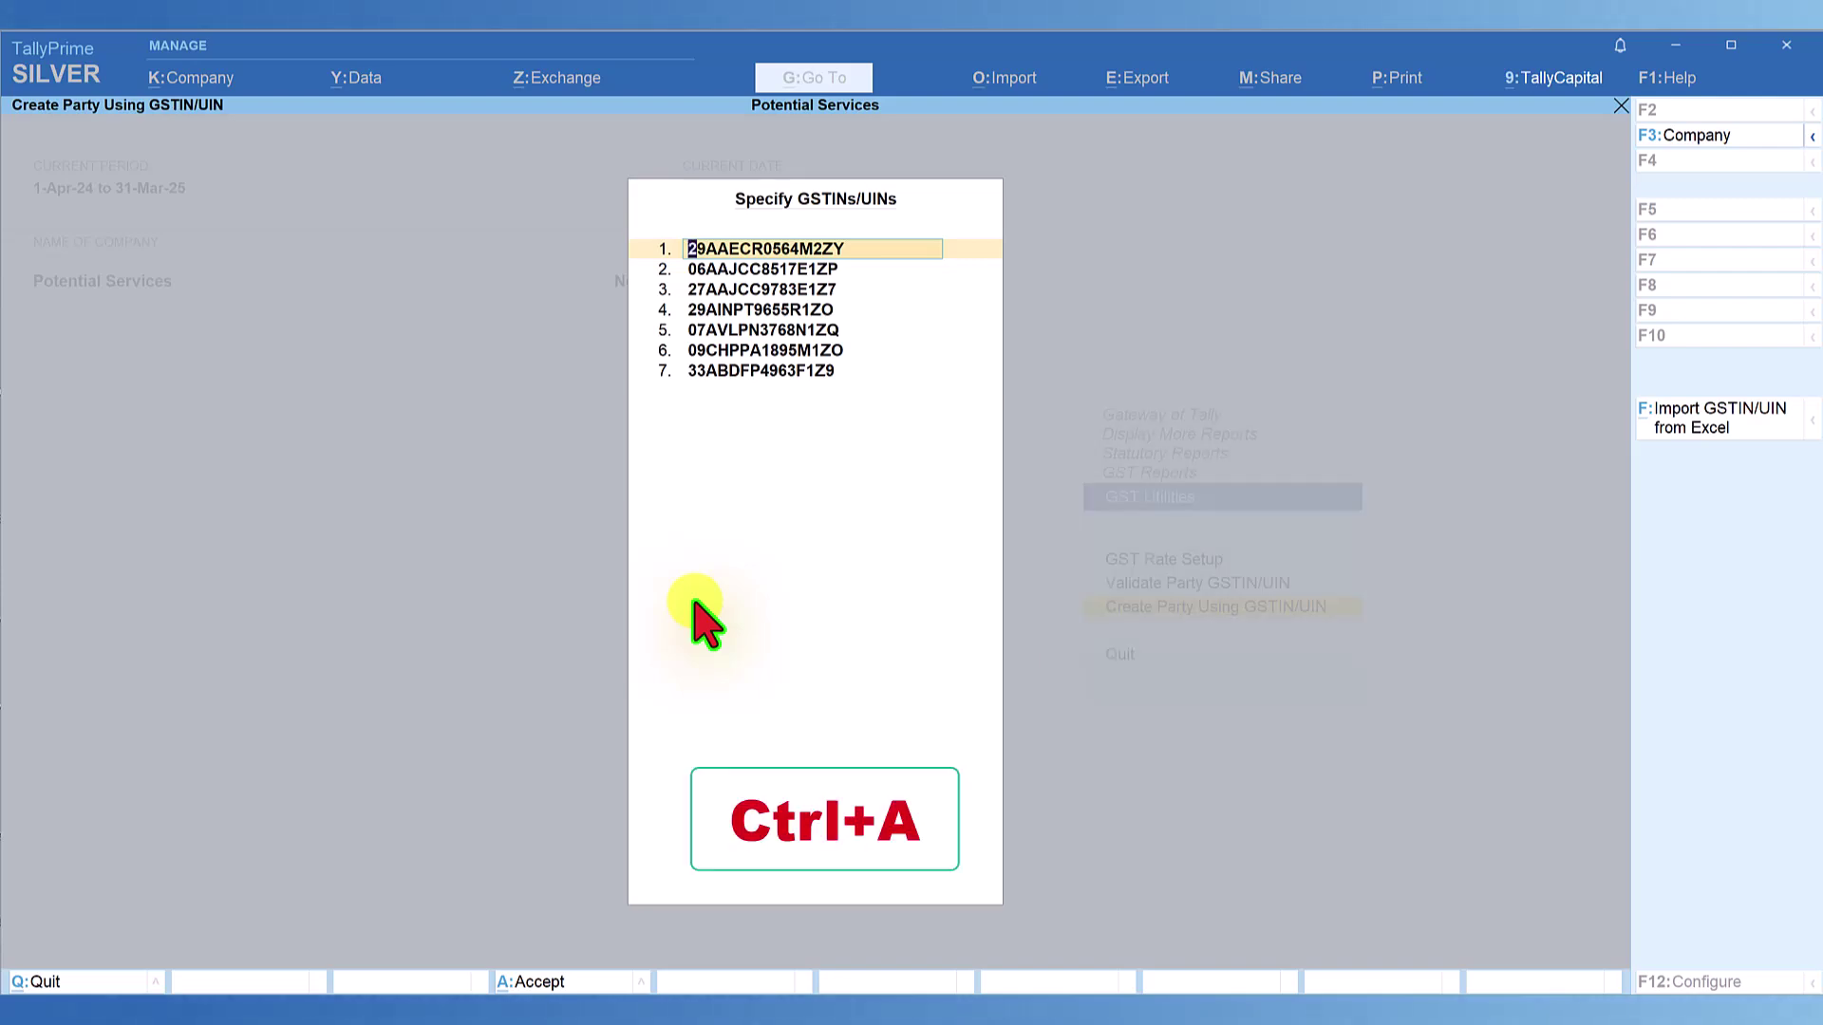
key(ctrl)
key(ctrl+a)
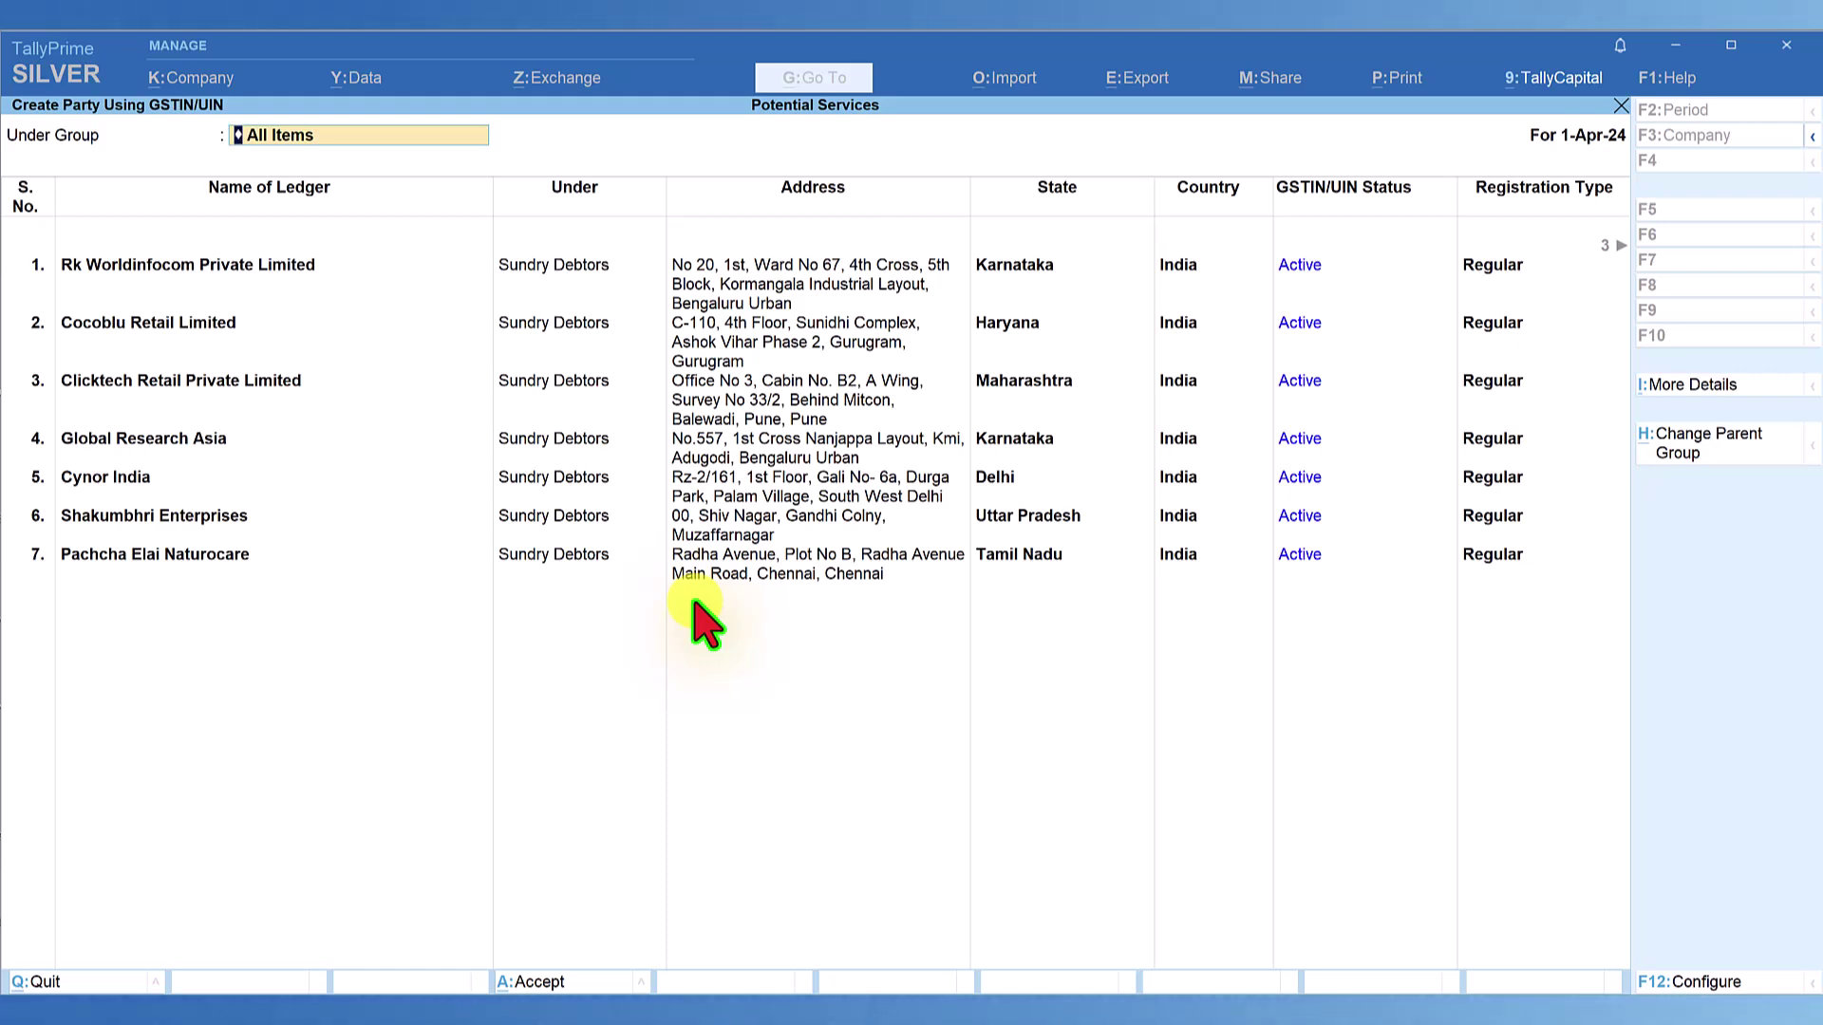
key(ctrl+a)
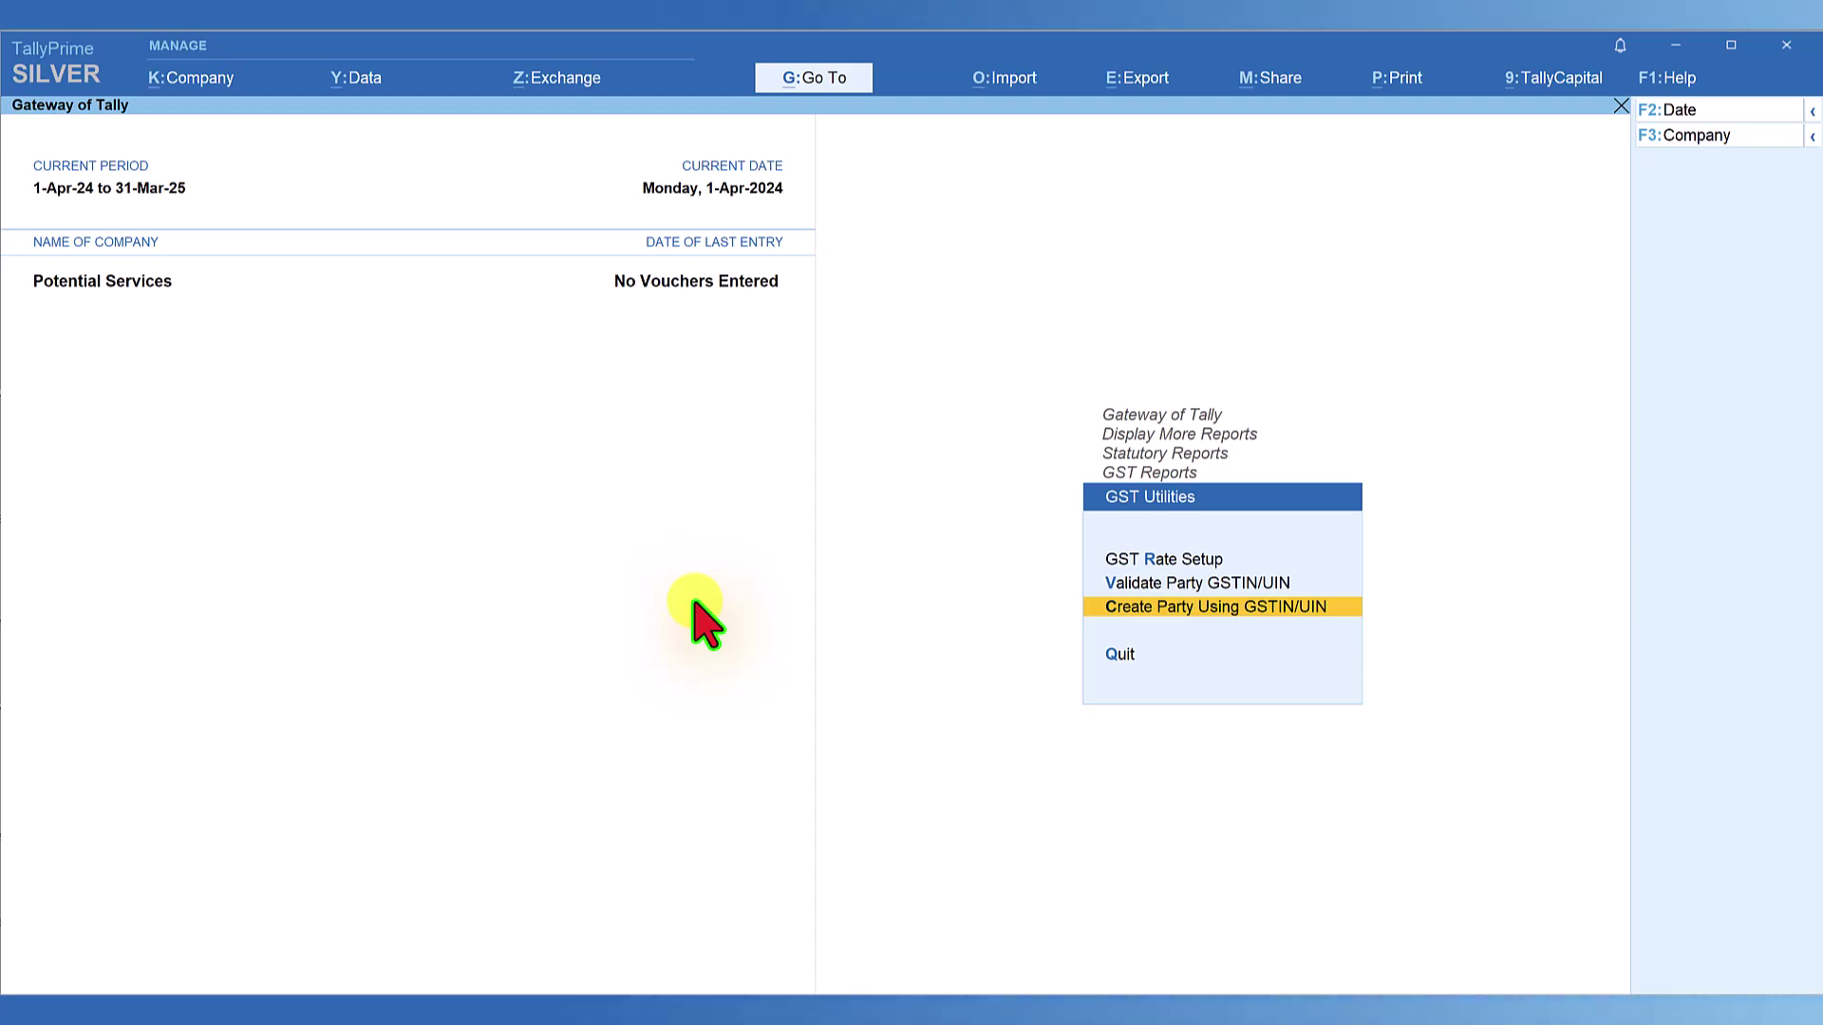
Step: Jump to Chart of Accounts and list all 9 ledgers, with seven parties under Sundry Debtors
key(Up)
key(Up)
click(817, 78)
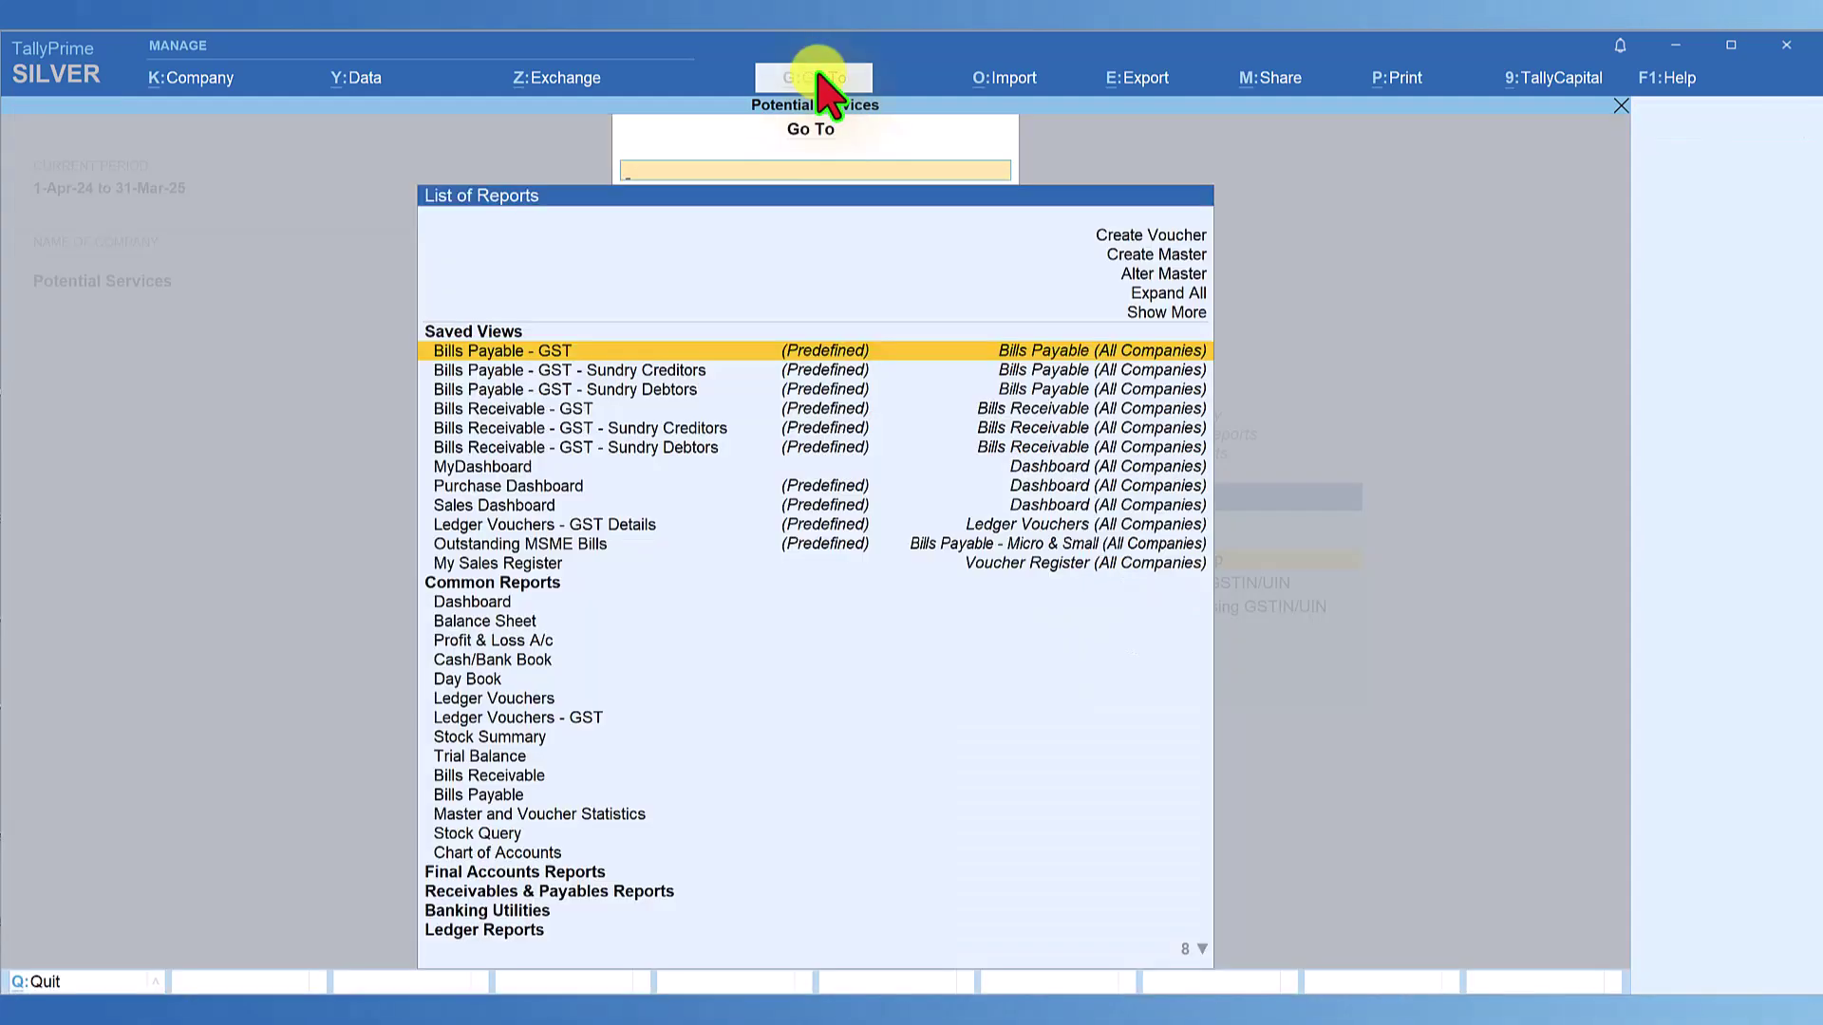
text(char)
key(Return)
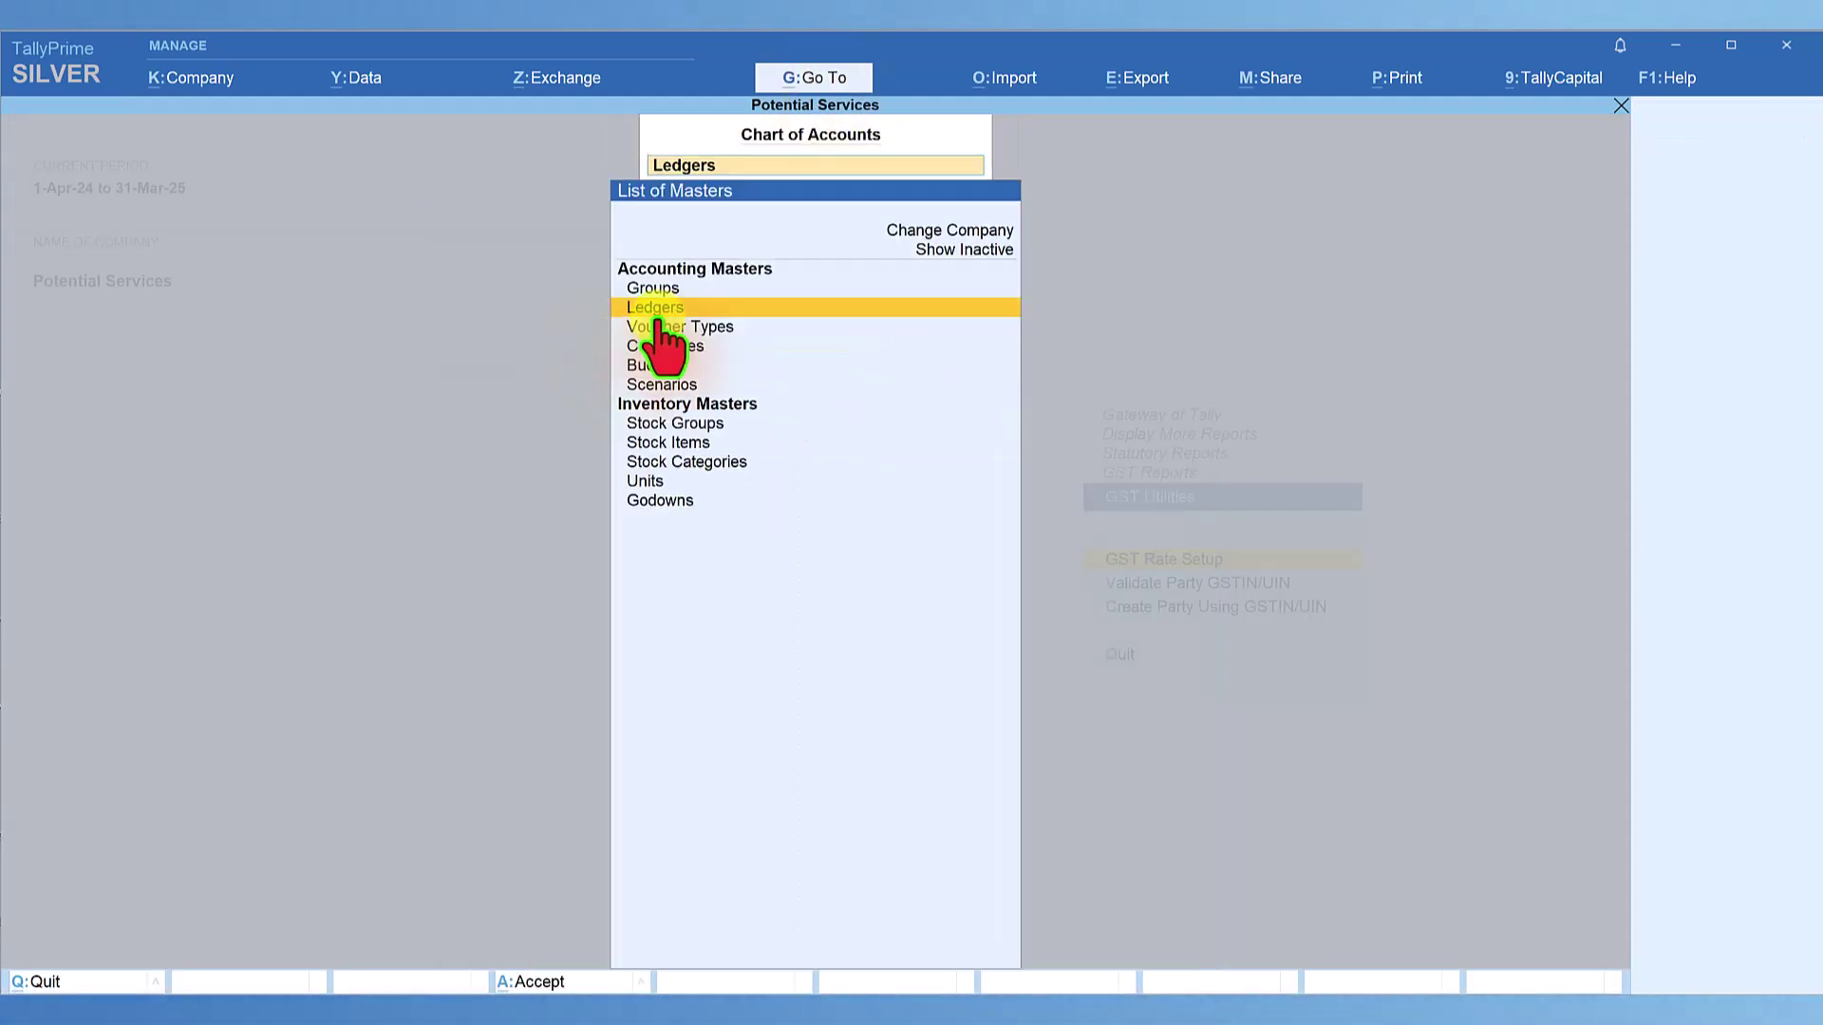
click(652, 306)
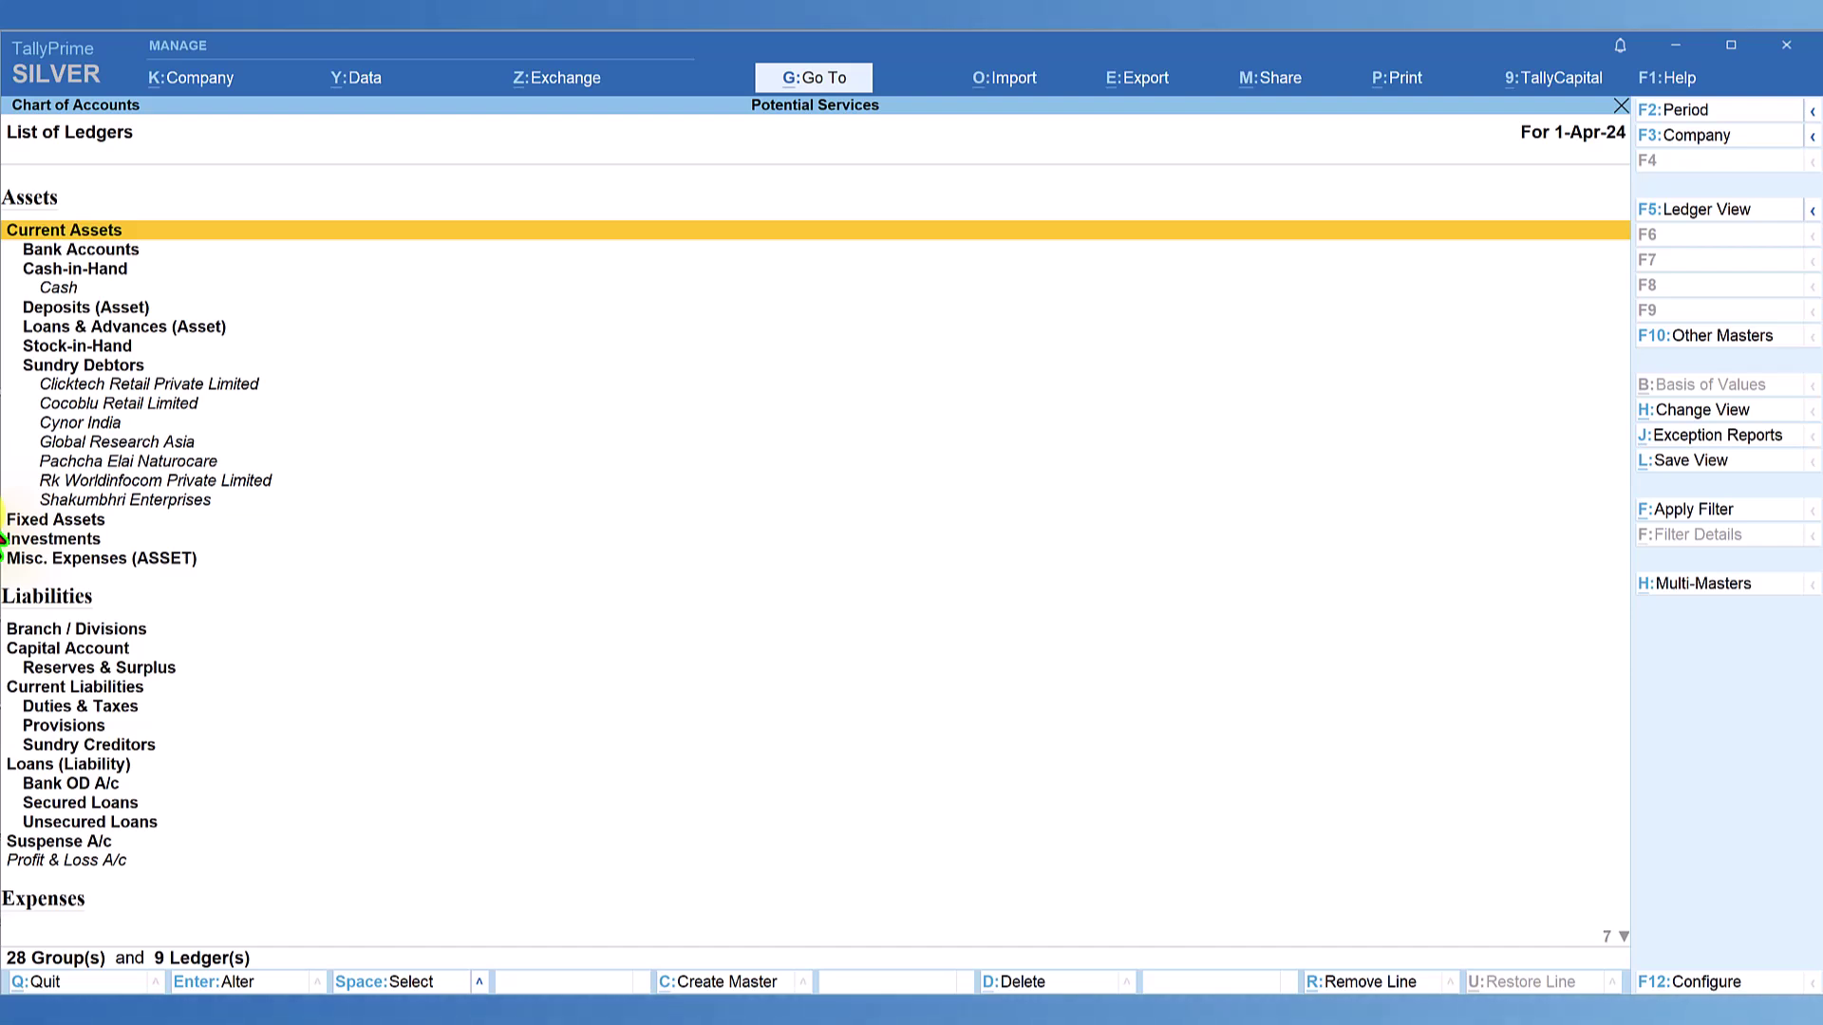
Step: Open the Clicktech Retail Private Limited ledger in Ledger Alteration to review its Maharashtra address and Regular GST registration
click(178, 384)
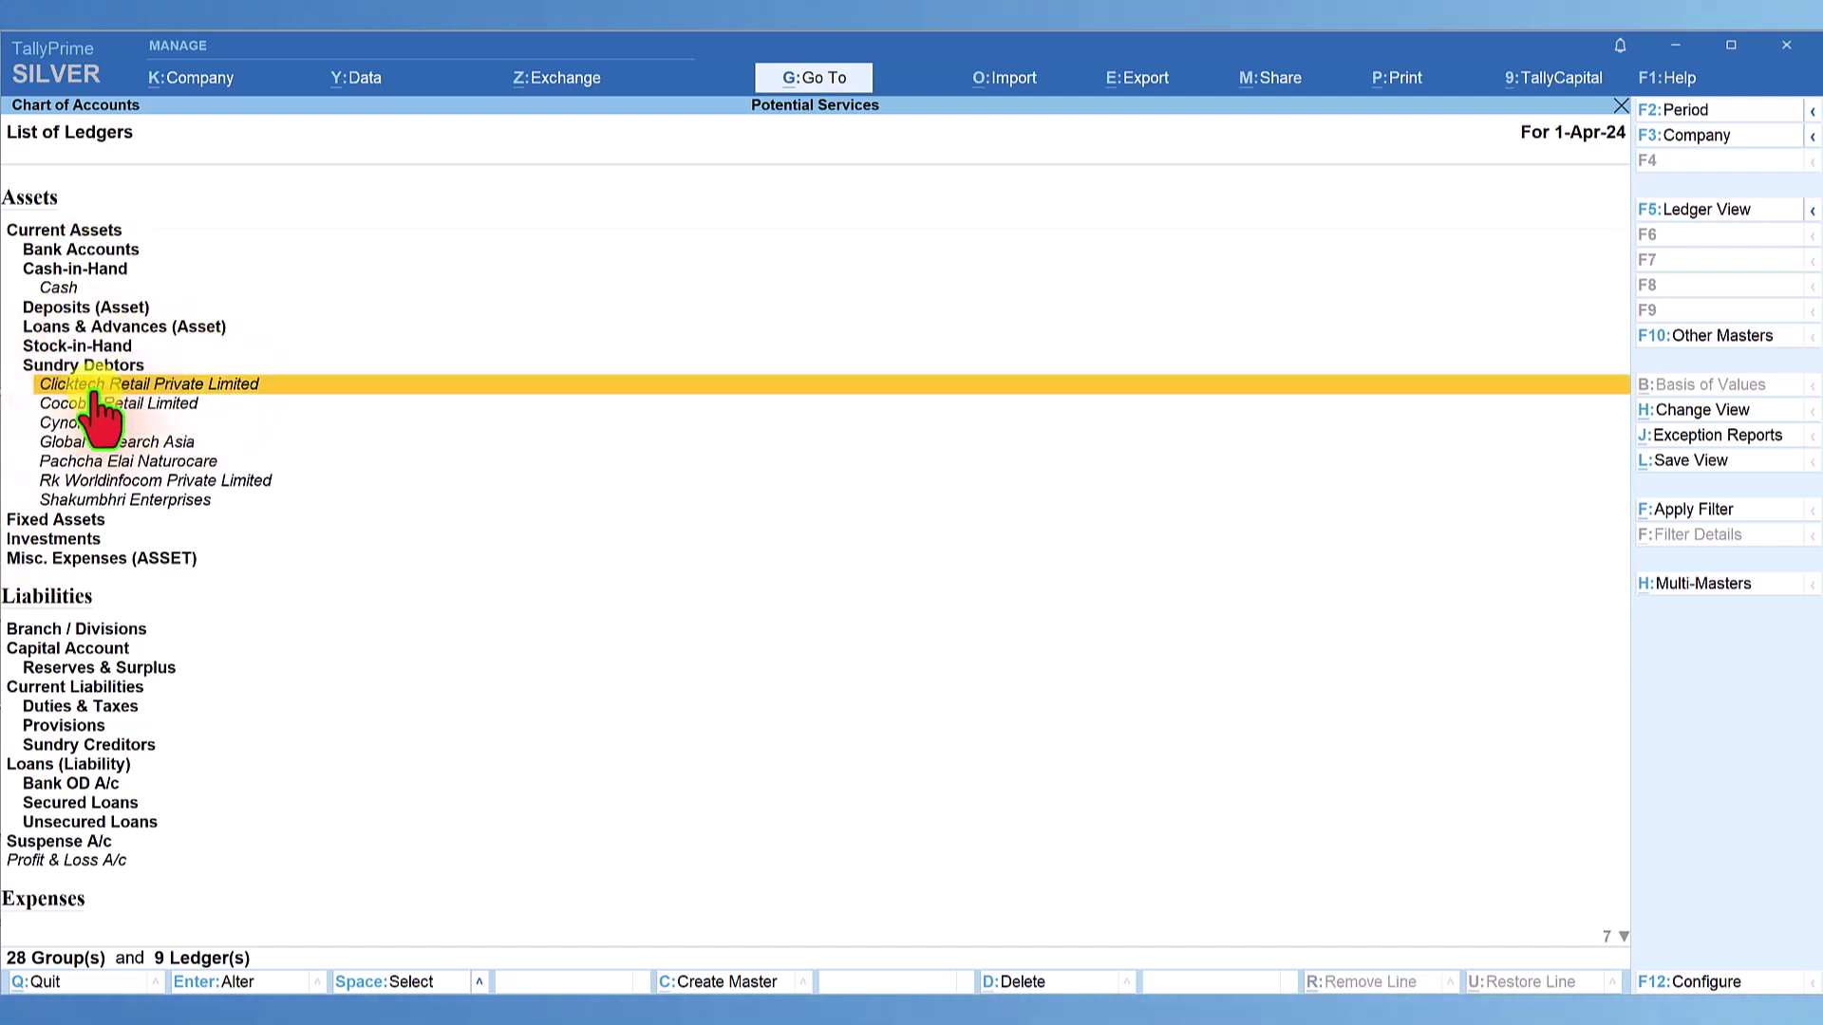
click(195, 389)
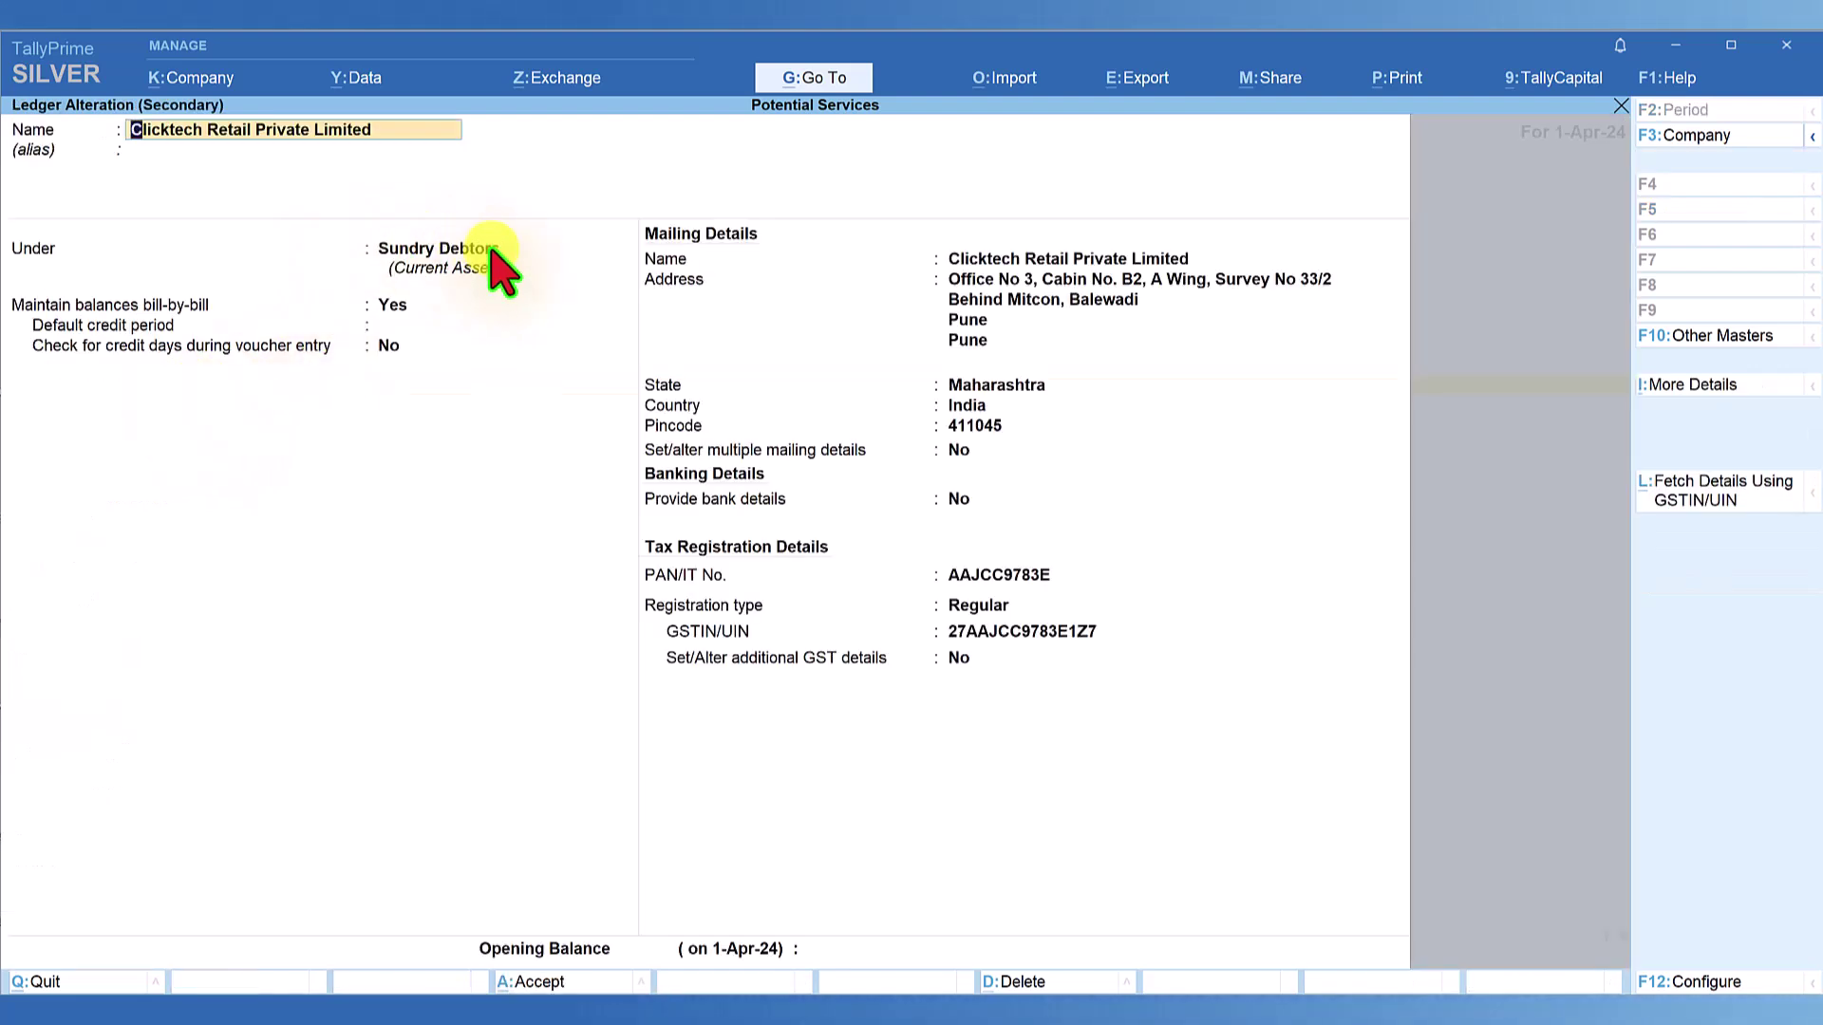